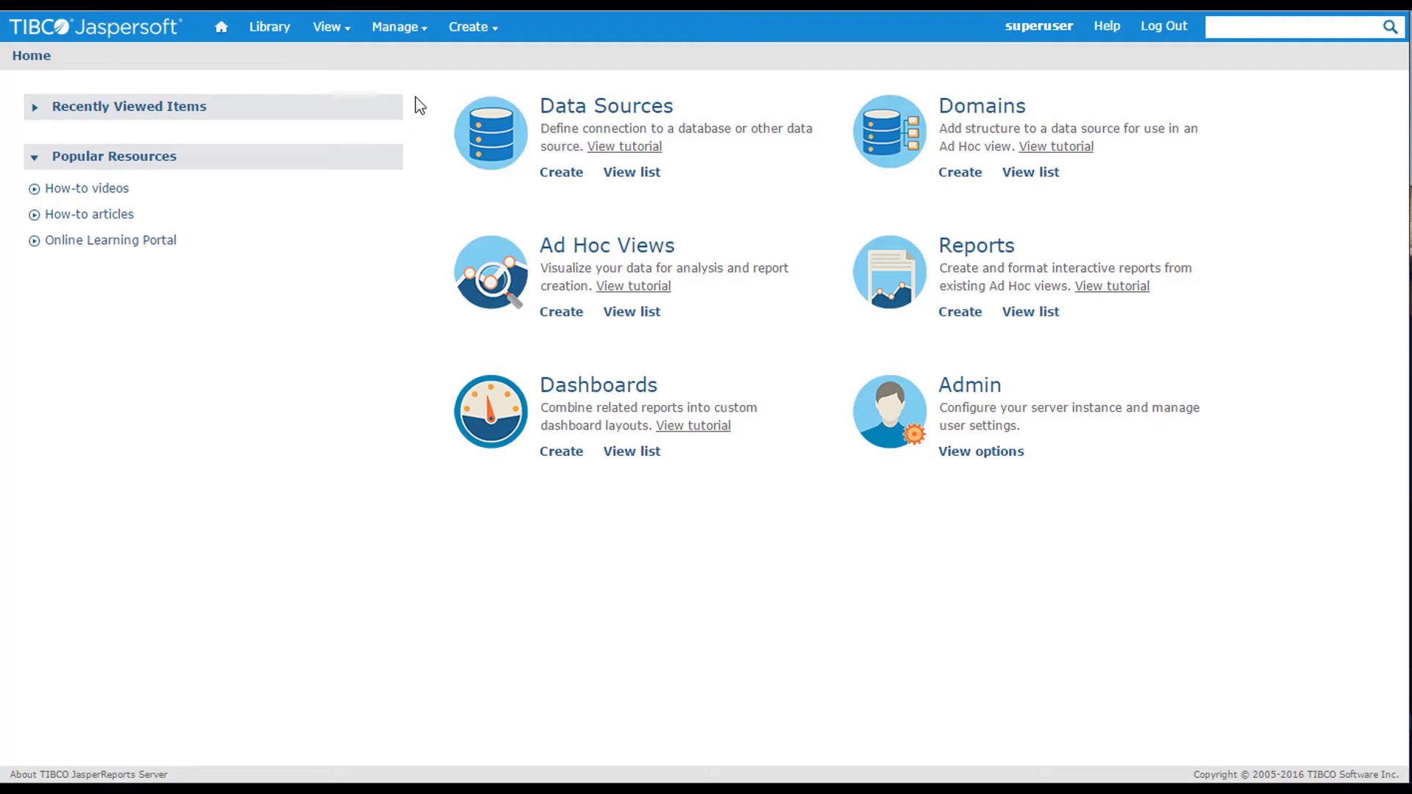
Create a new, empty dashboard from the Create menu
mouse_move(471, 26)
click(487, 102)
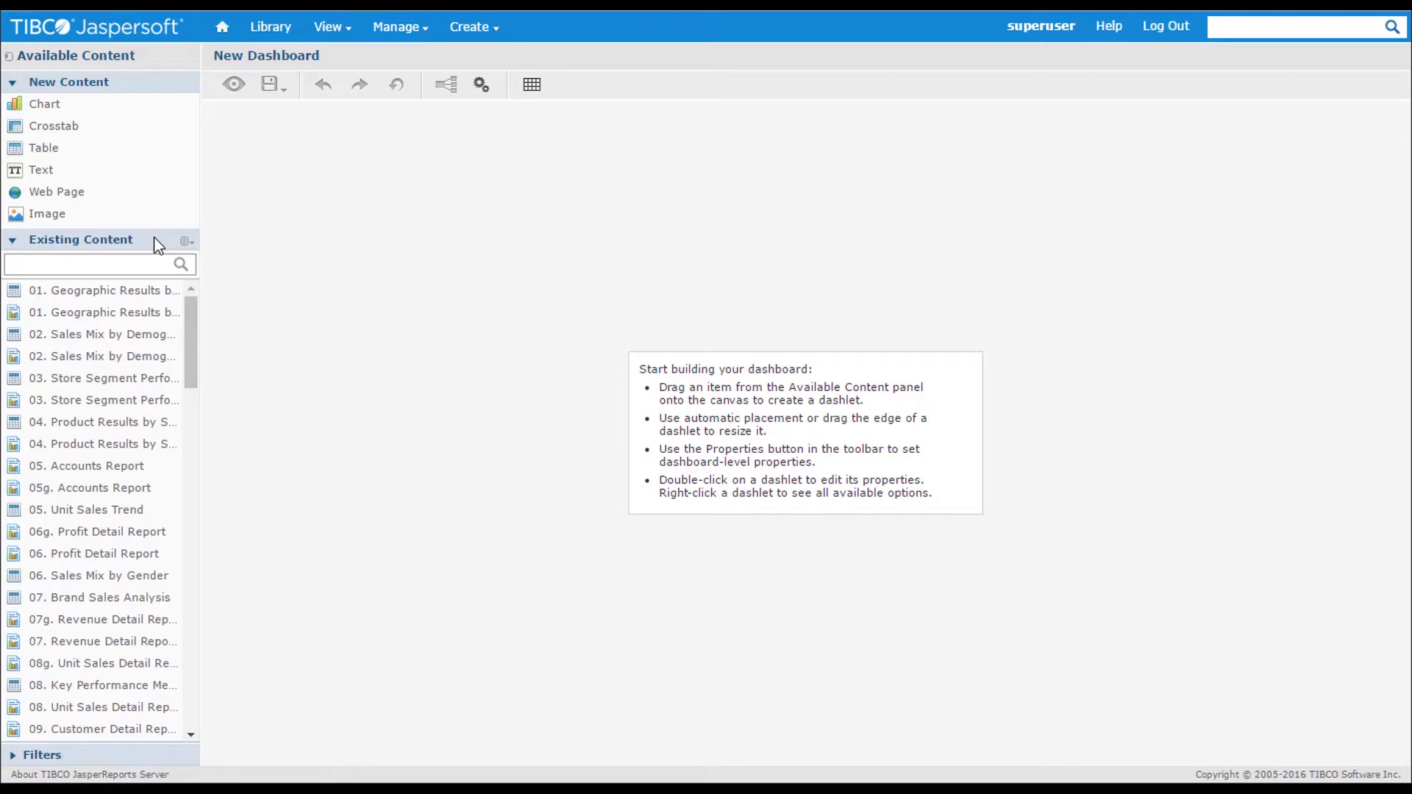
Place 05. Unit Sales Trend on the canvas, then 06. Sales Mix by Gender to its left
mouse_move(122, 524)
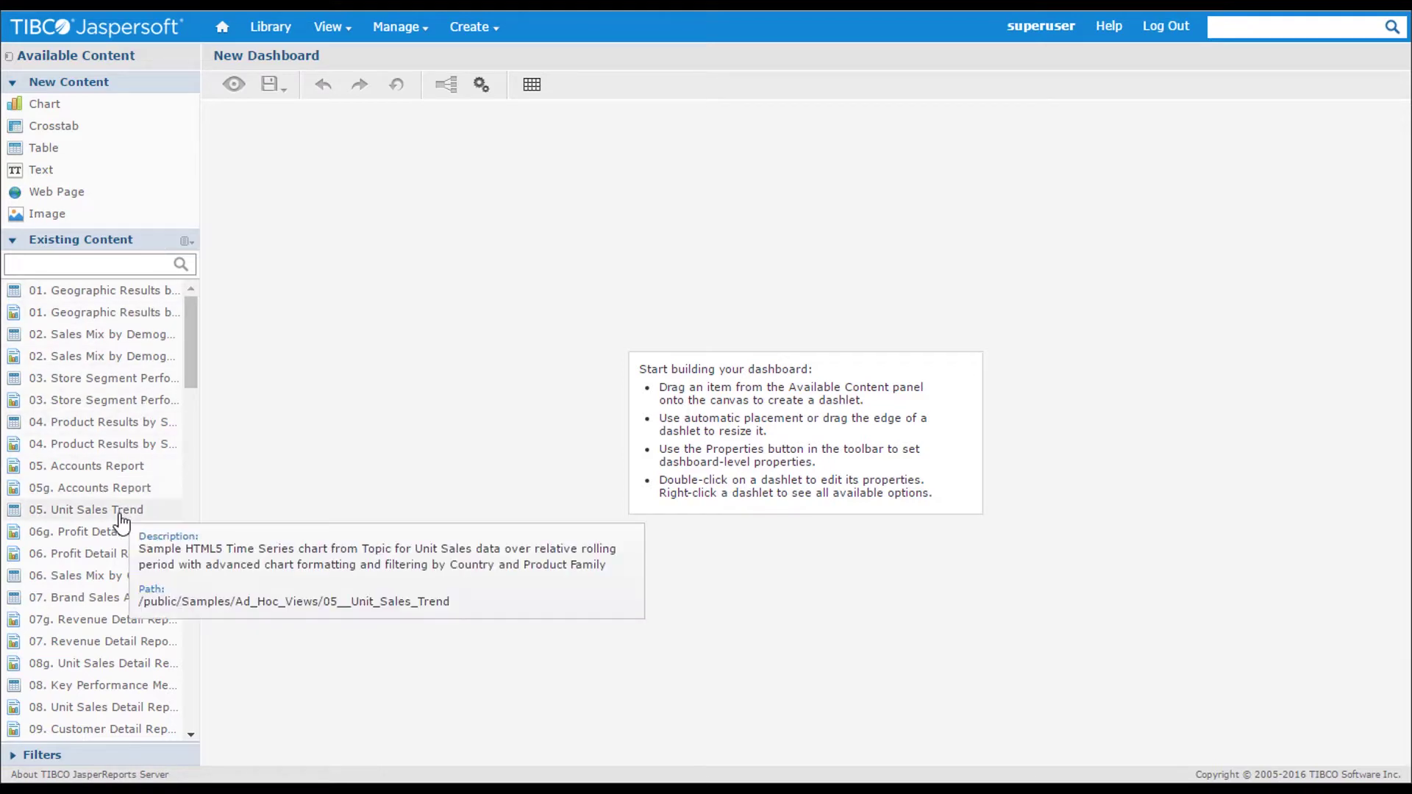
drag(122, 524, 357, 438)
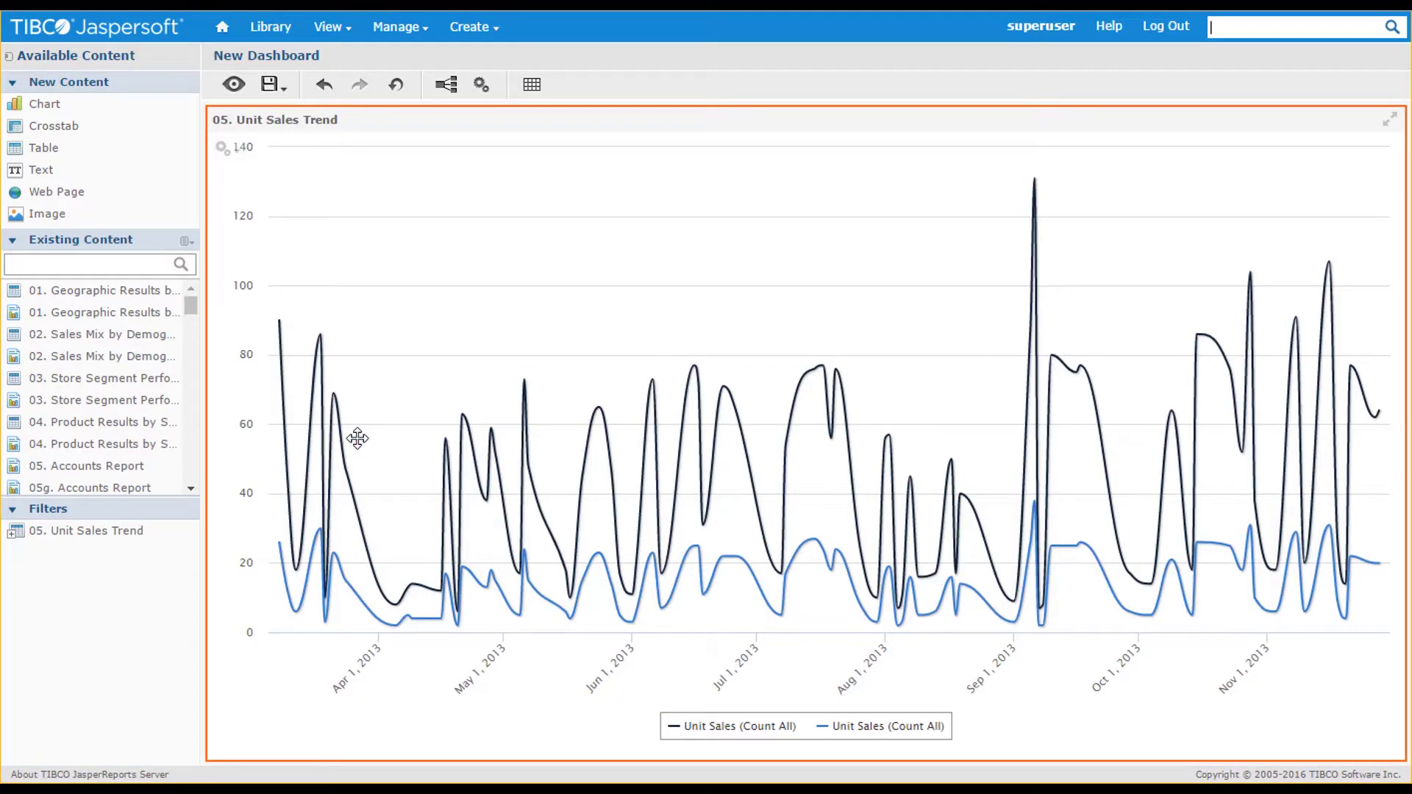
drag(181, 500, 185, 671)
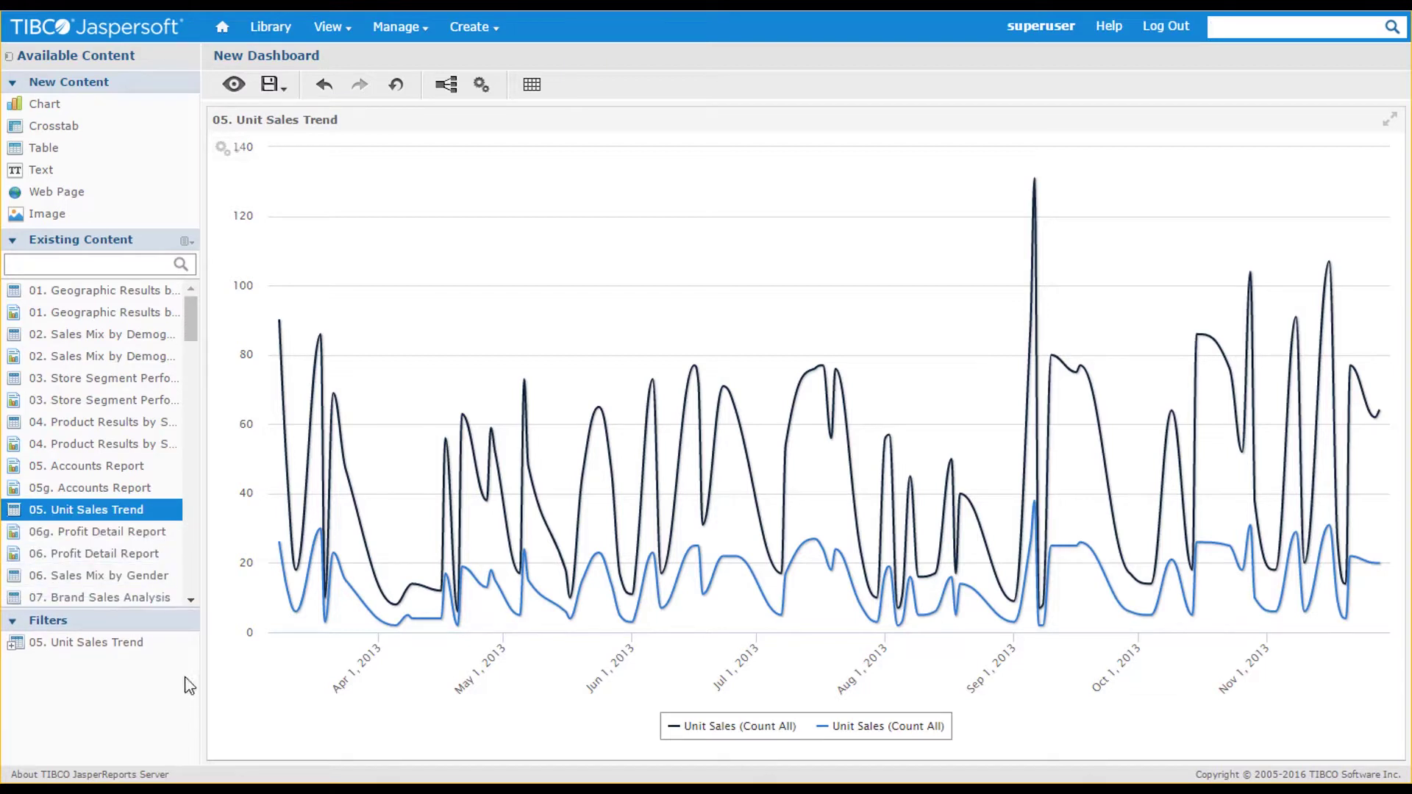
click(159, 577)
drag(159, 577, 465, 427)
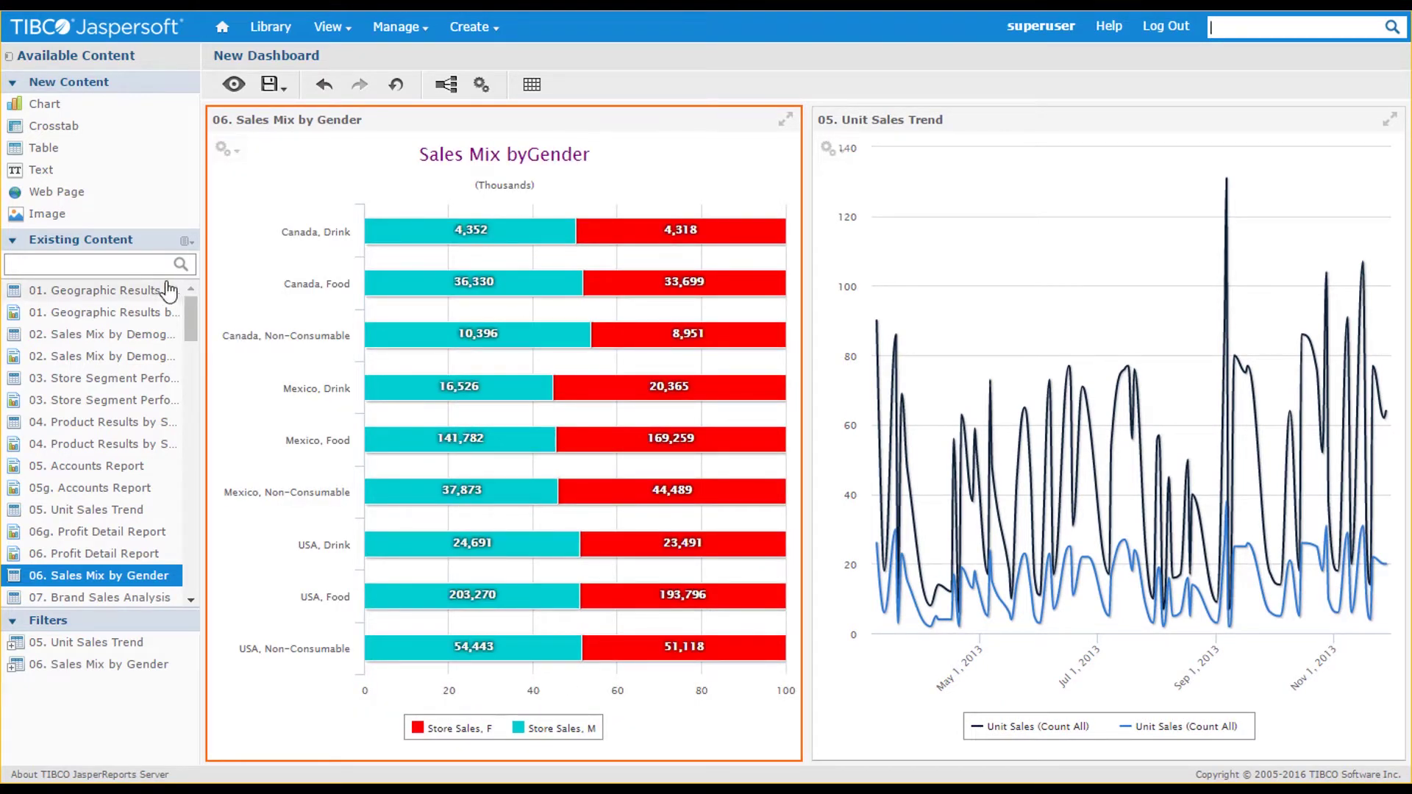
Search 'bubbl', add 09. Store Segment Performance below Unit Sales Trend, and balance both heights
click(153, 263)
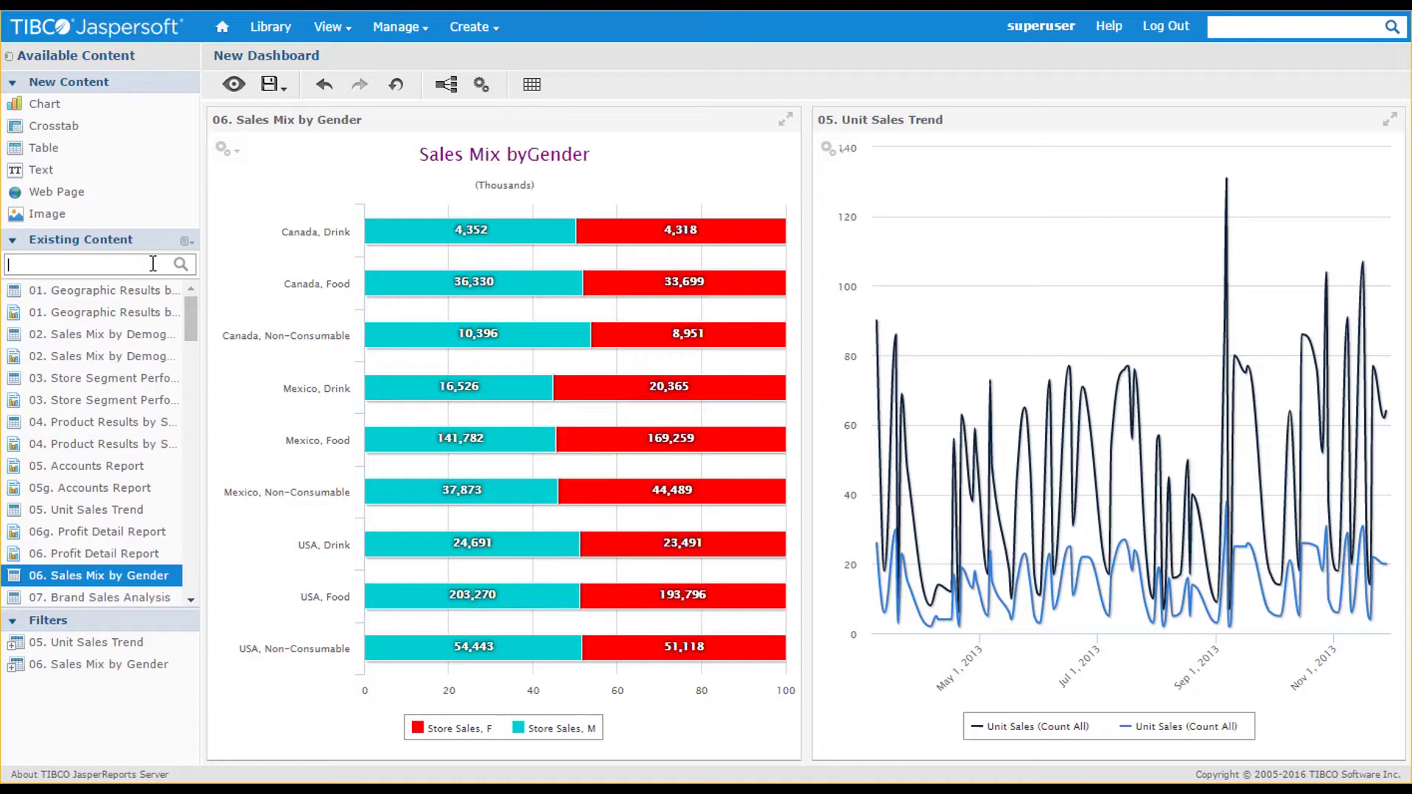
text(bubbl)
key(Return)
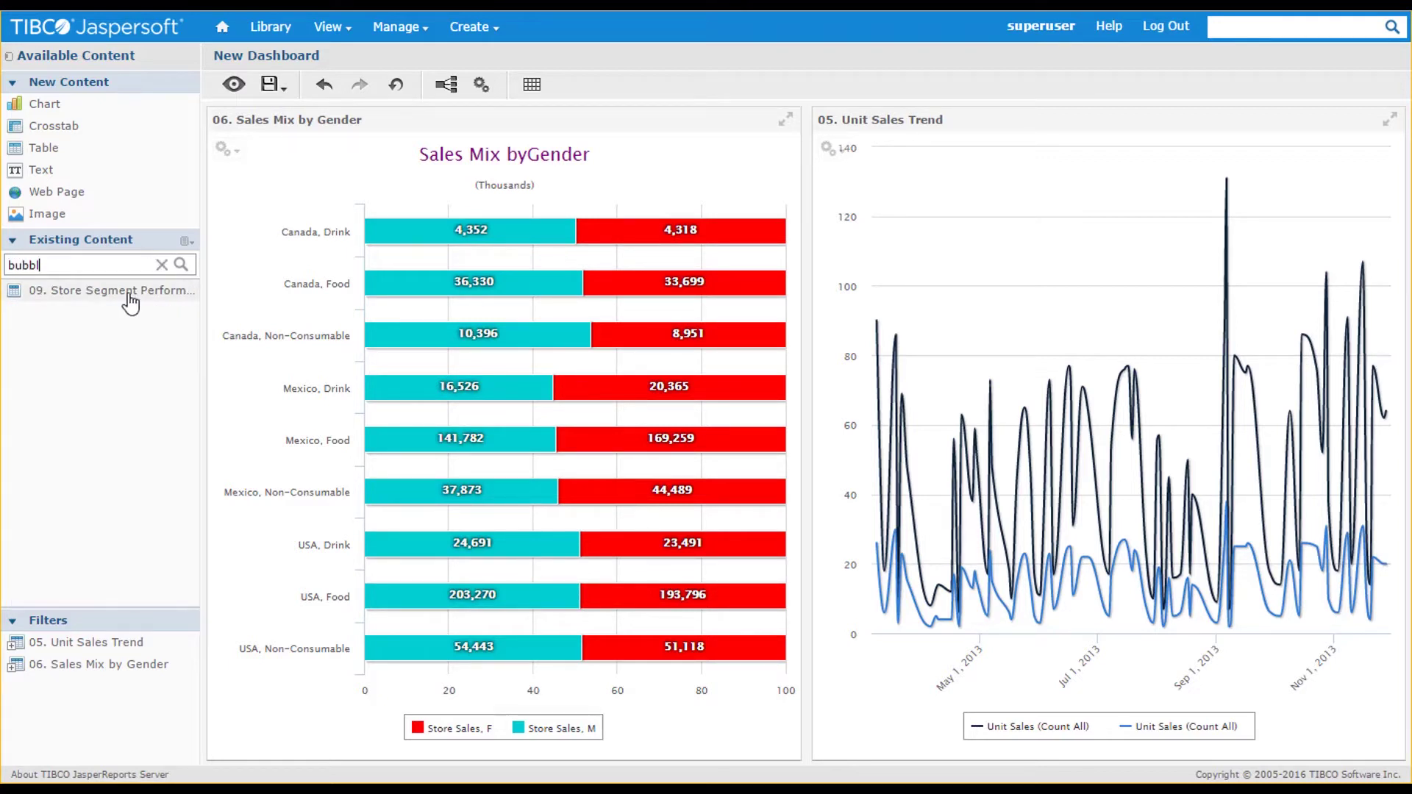
drag(130, 301, 1074, 539)
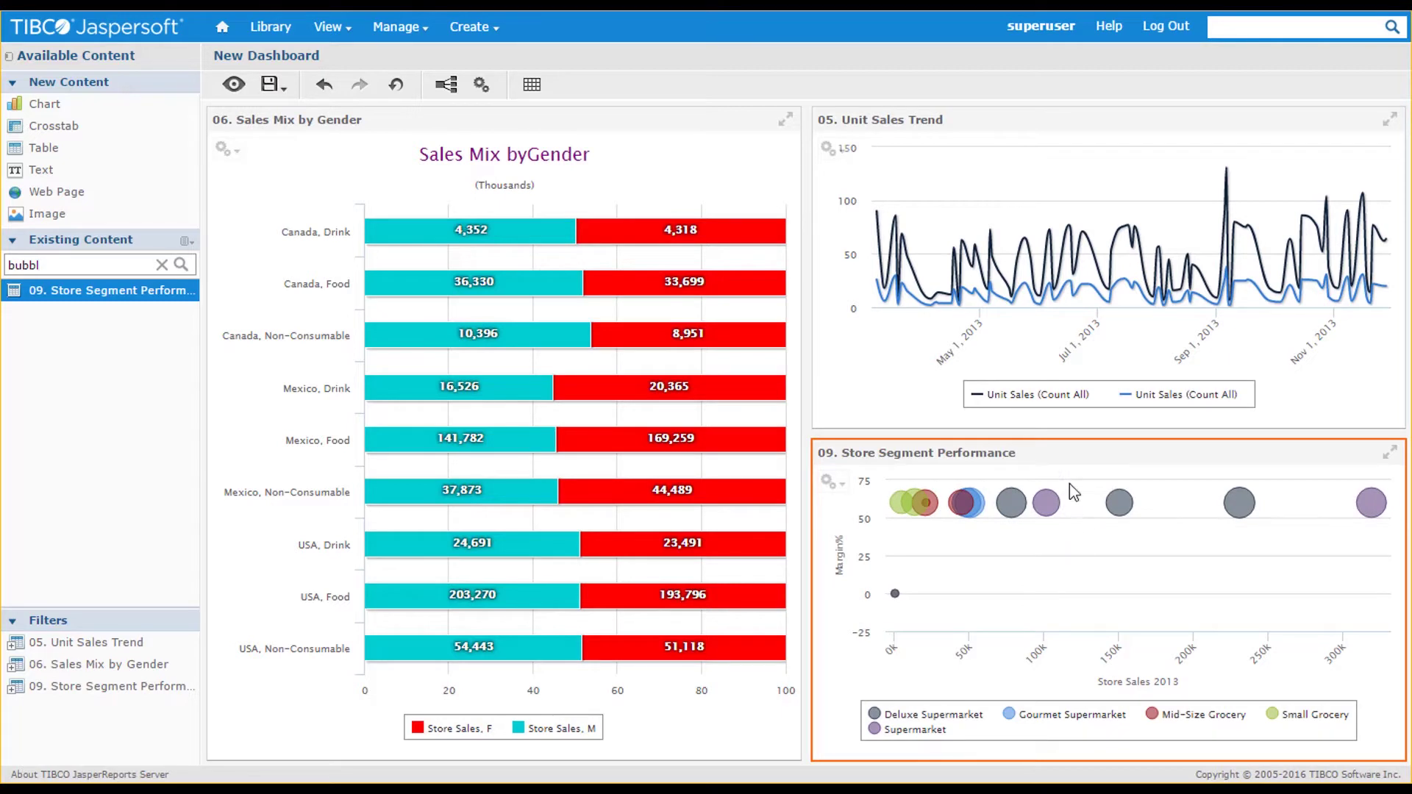
drag(1062, 437, 1063, 494)
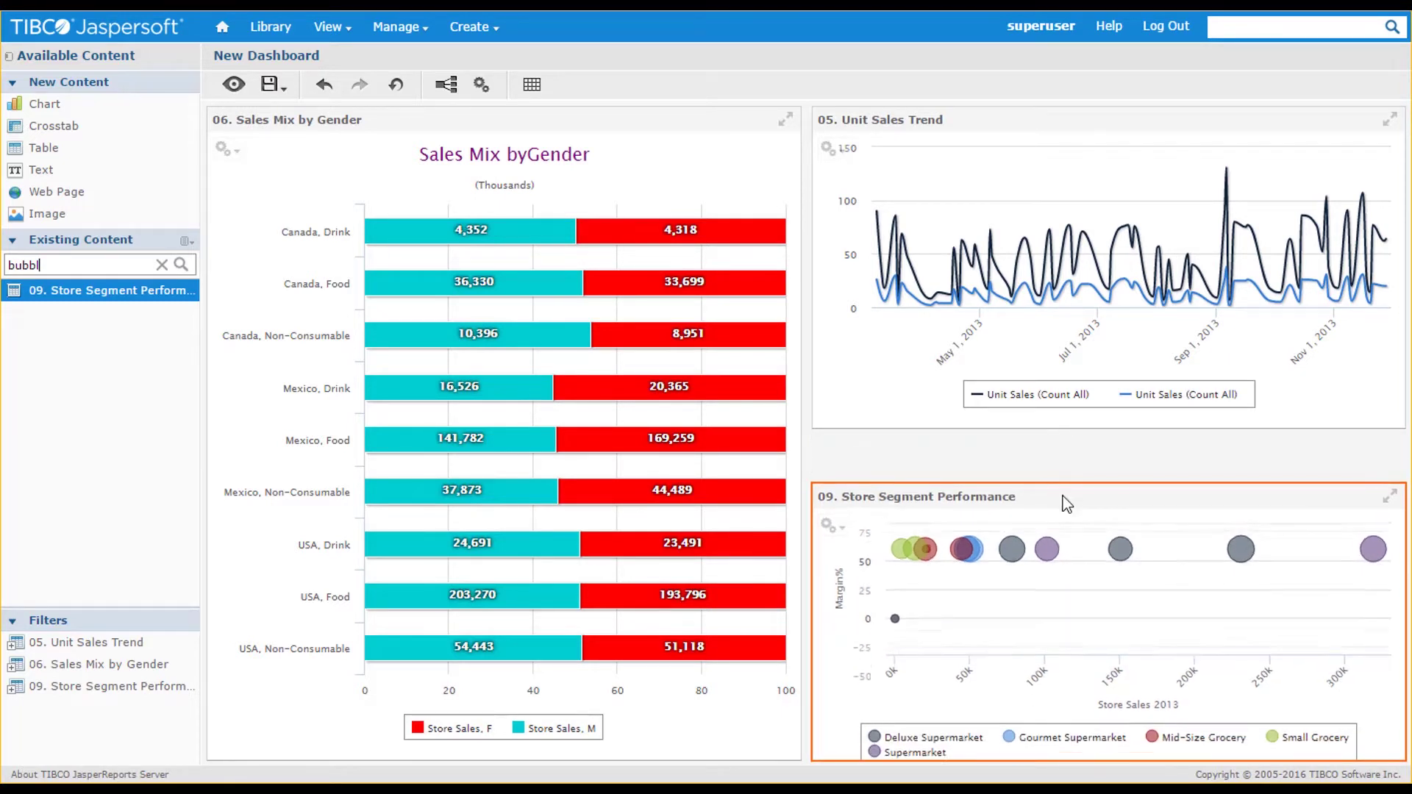
drag(1015, 351, 1009, 395)
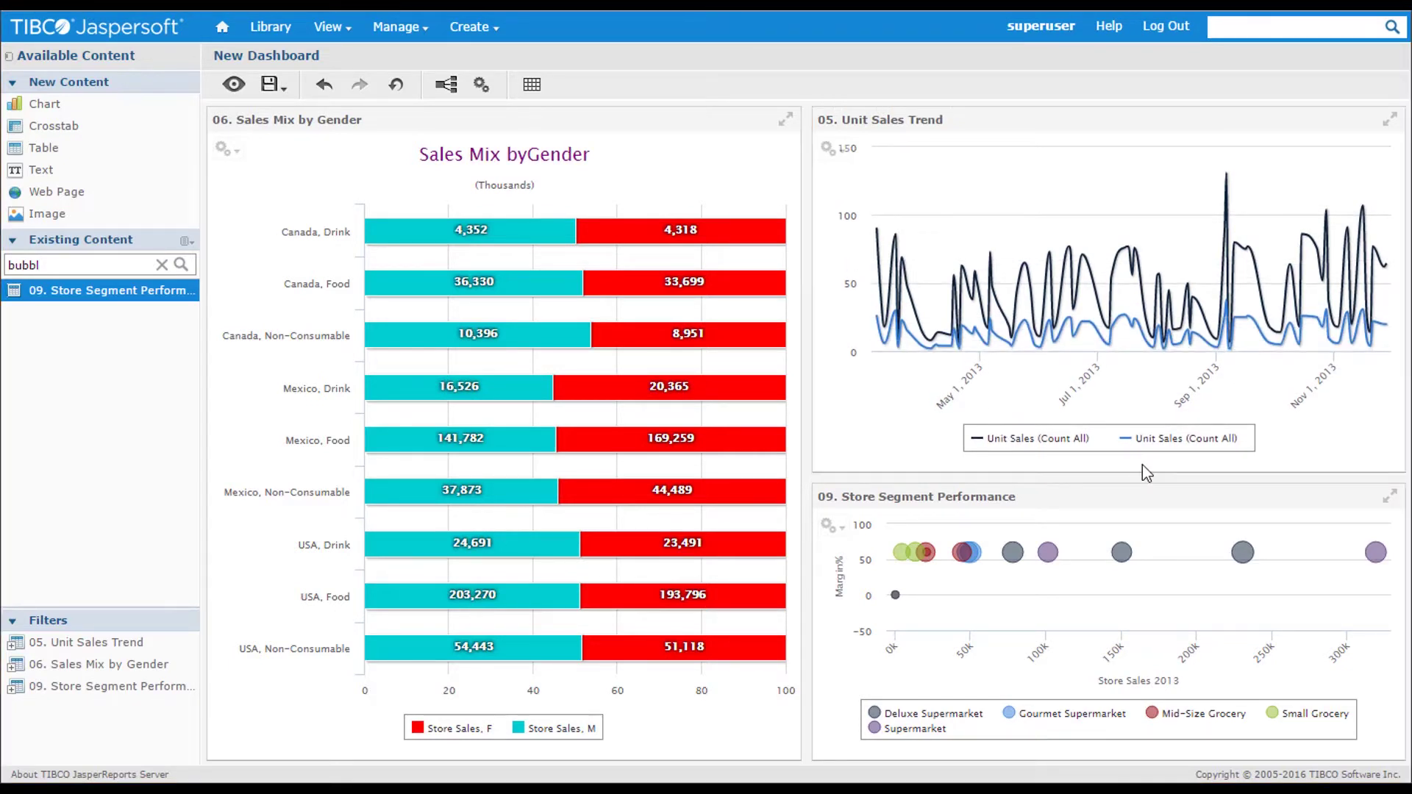
Rename the left dashlet to 'Sales Mix by Gender' and enable its export button
right_click(602, 134)
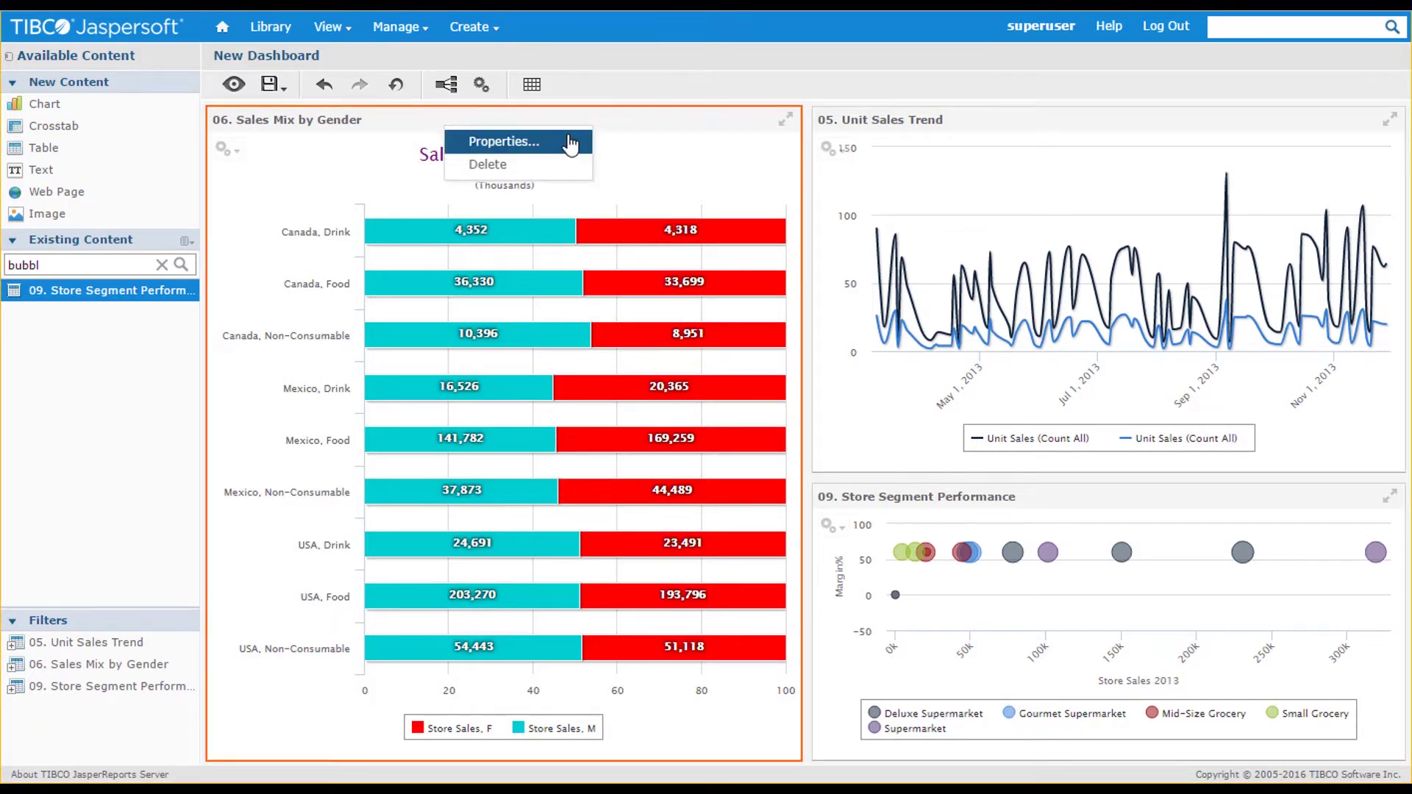
click(570, 142)
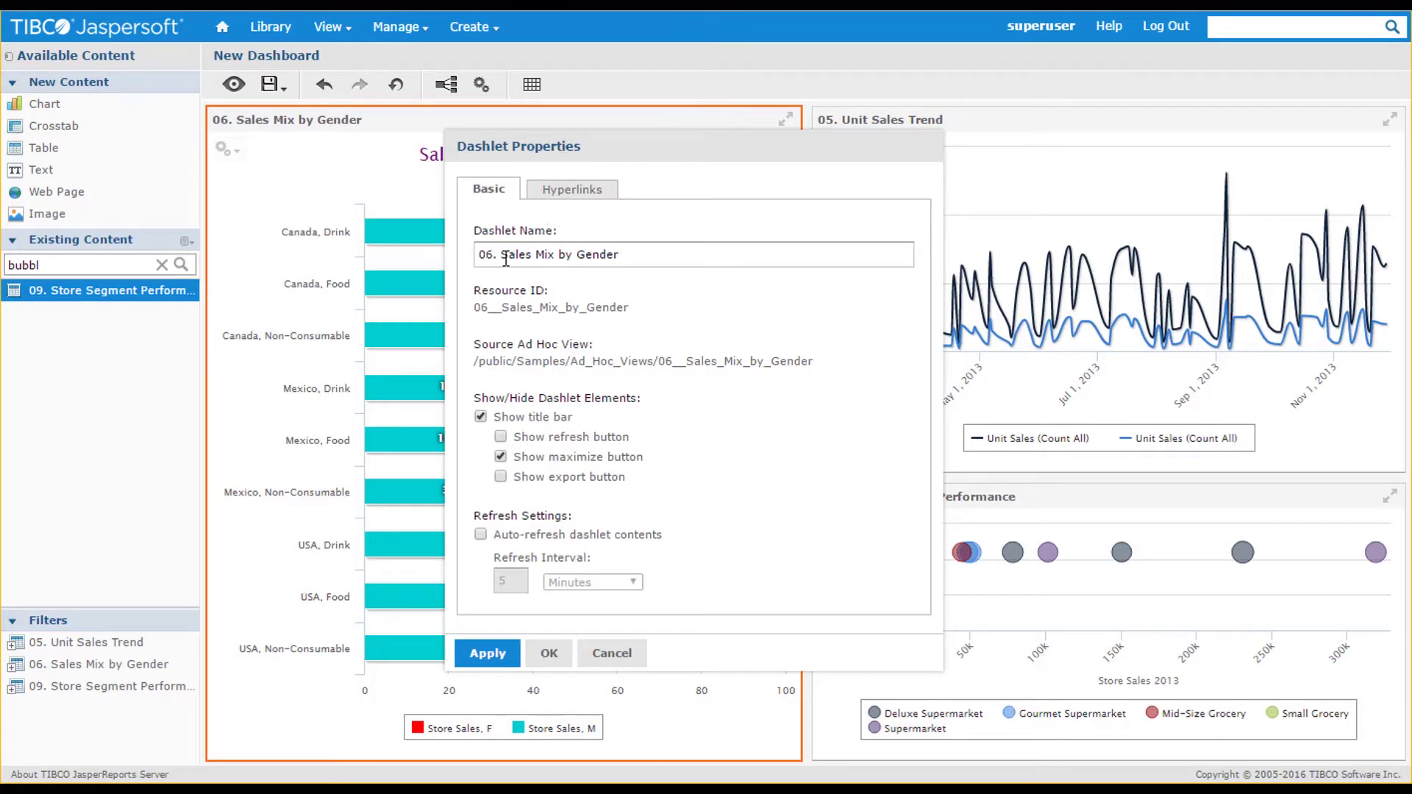
drag(502, 255, 476, 255)
key(BackSpace)
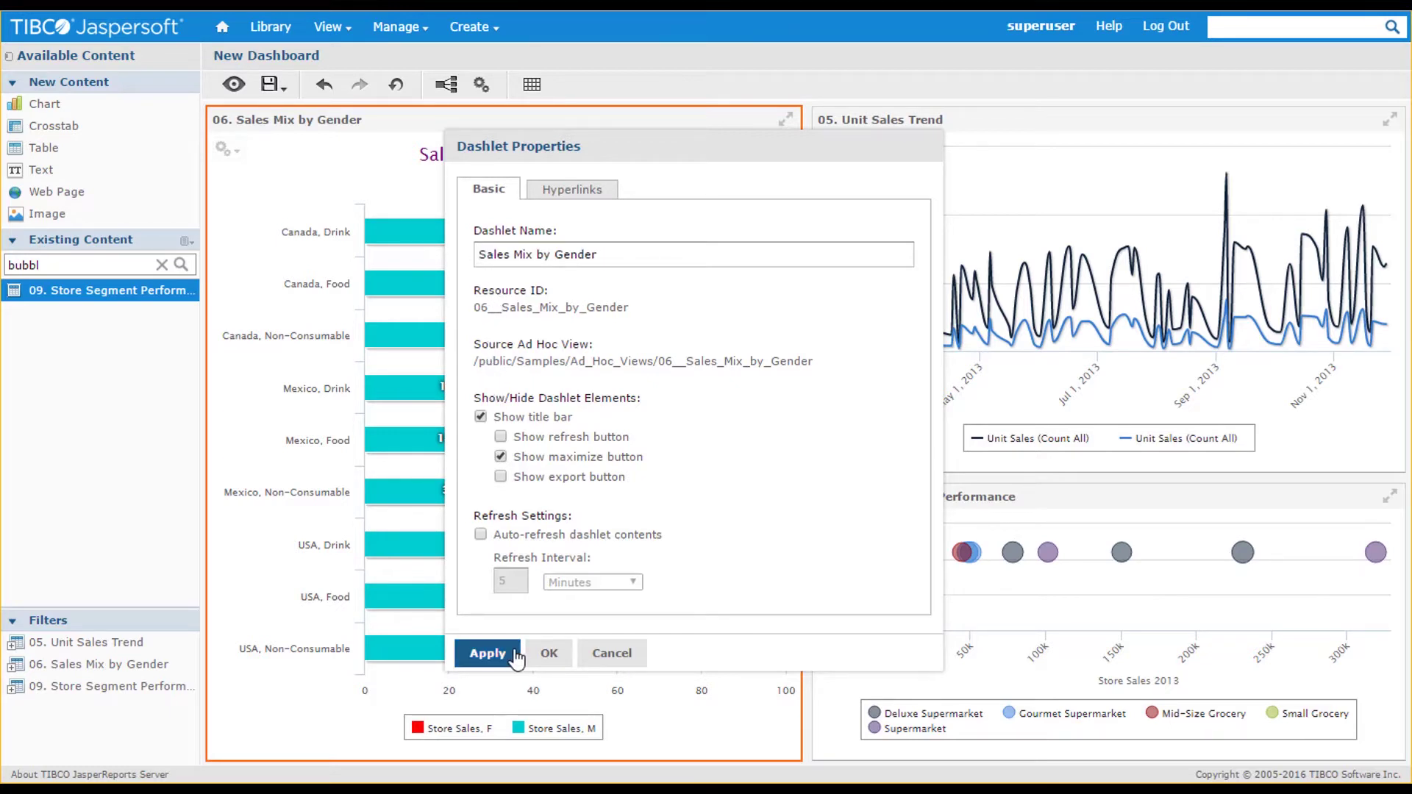
click(487, 654)
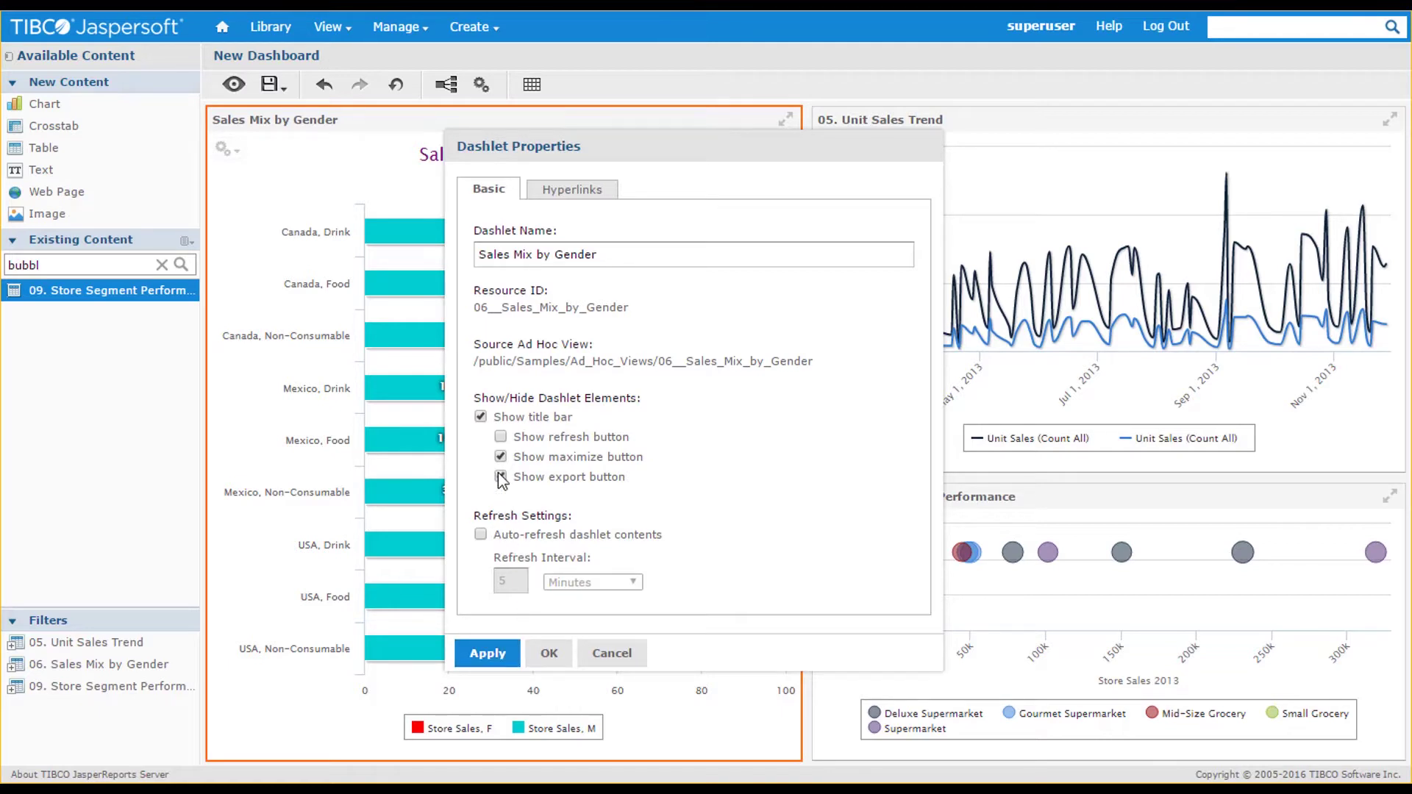
click(536, 662)
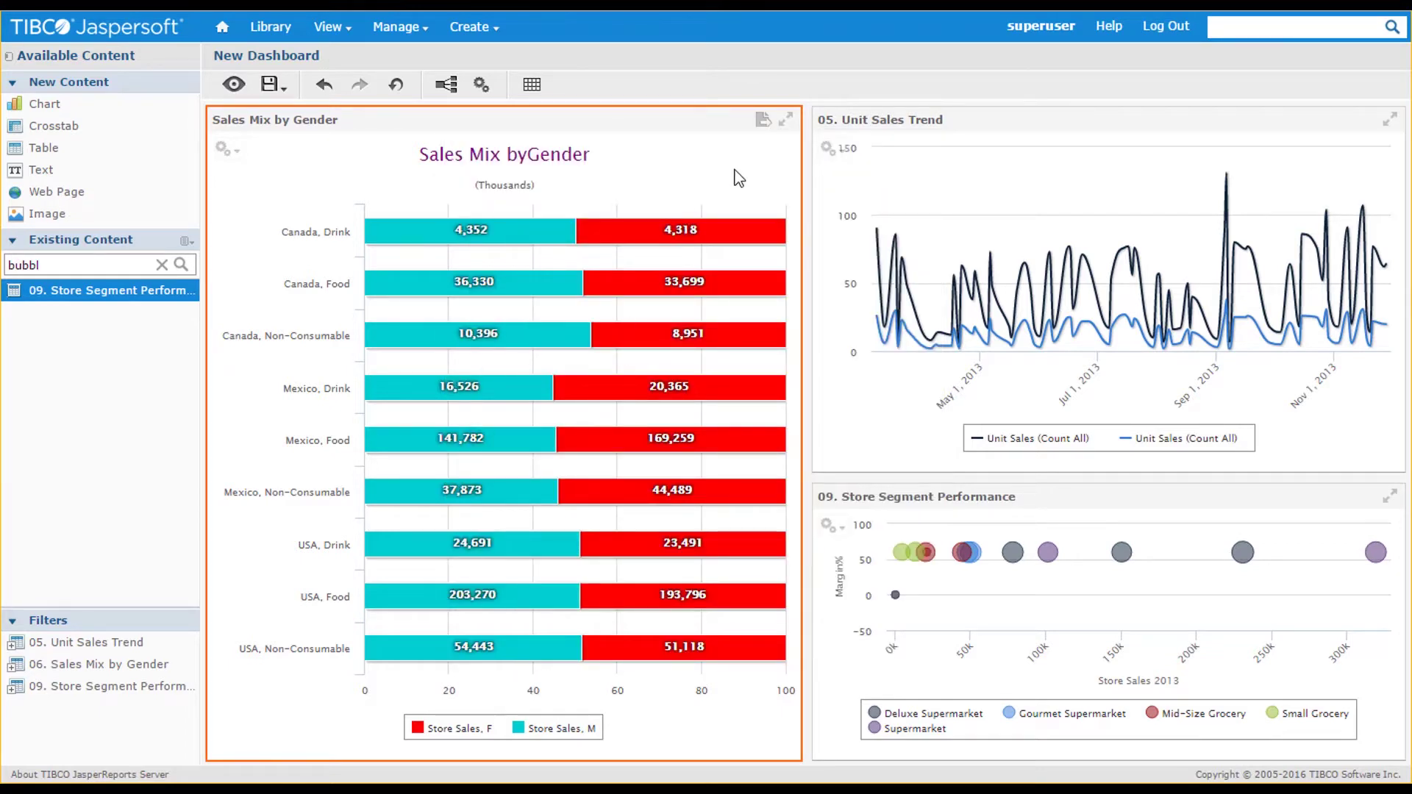
Give the dashboard a white background, no dashlet borders, and blue title text on light blue
click(482, 86)
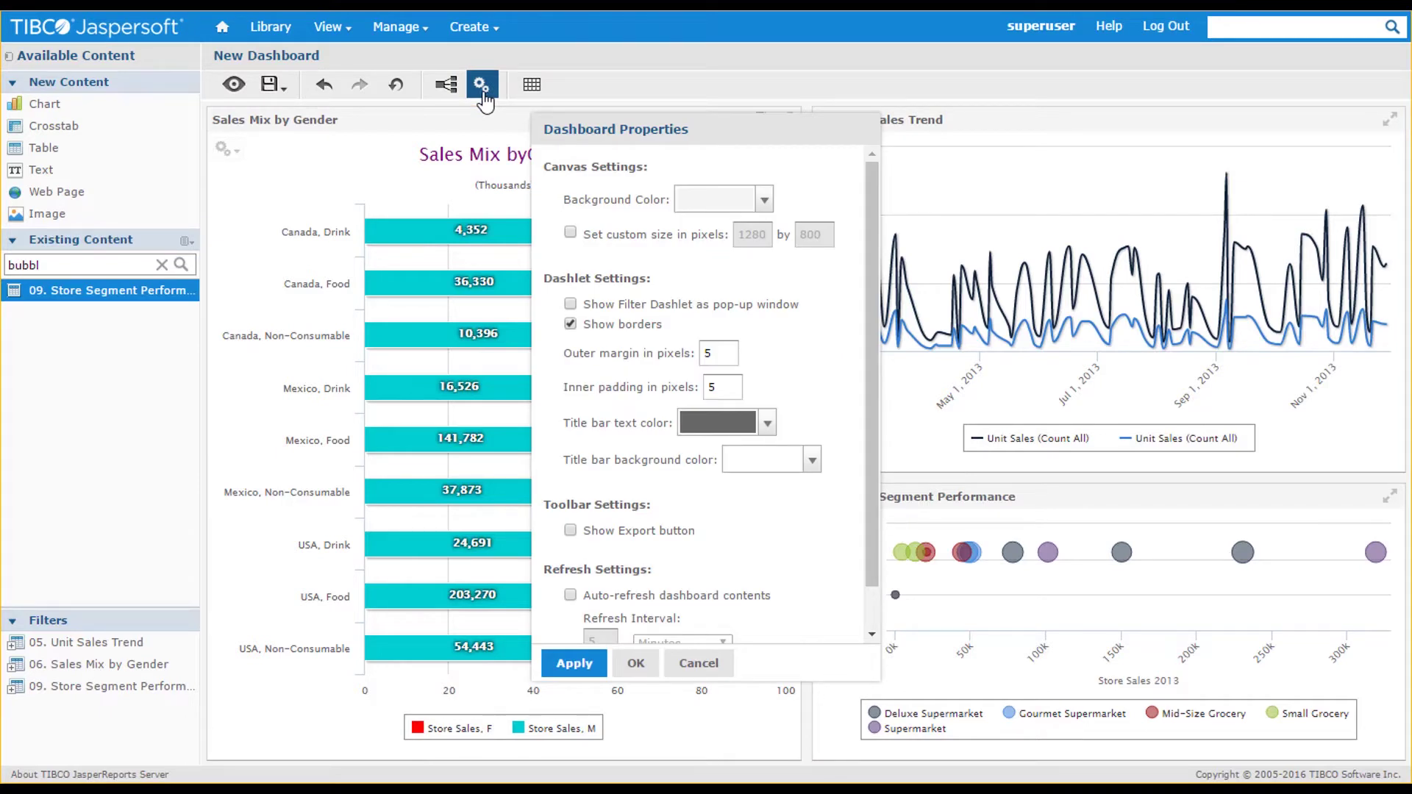
click(765, 202)
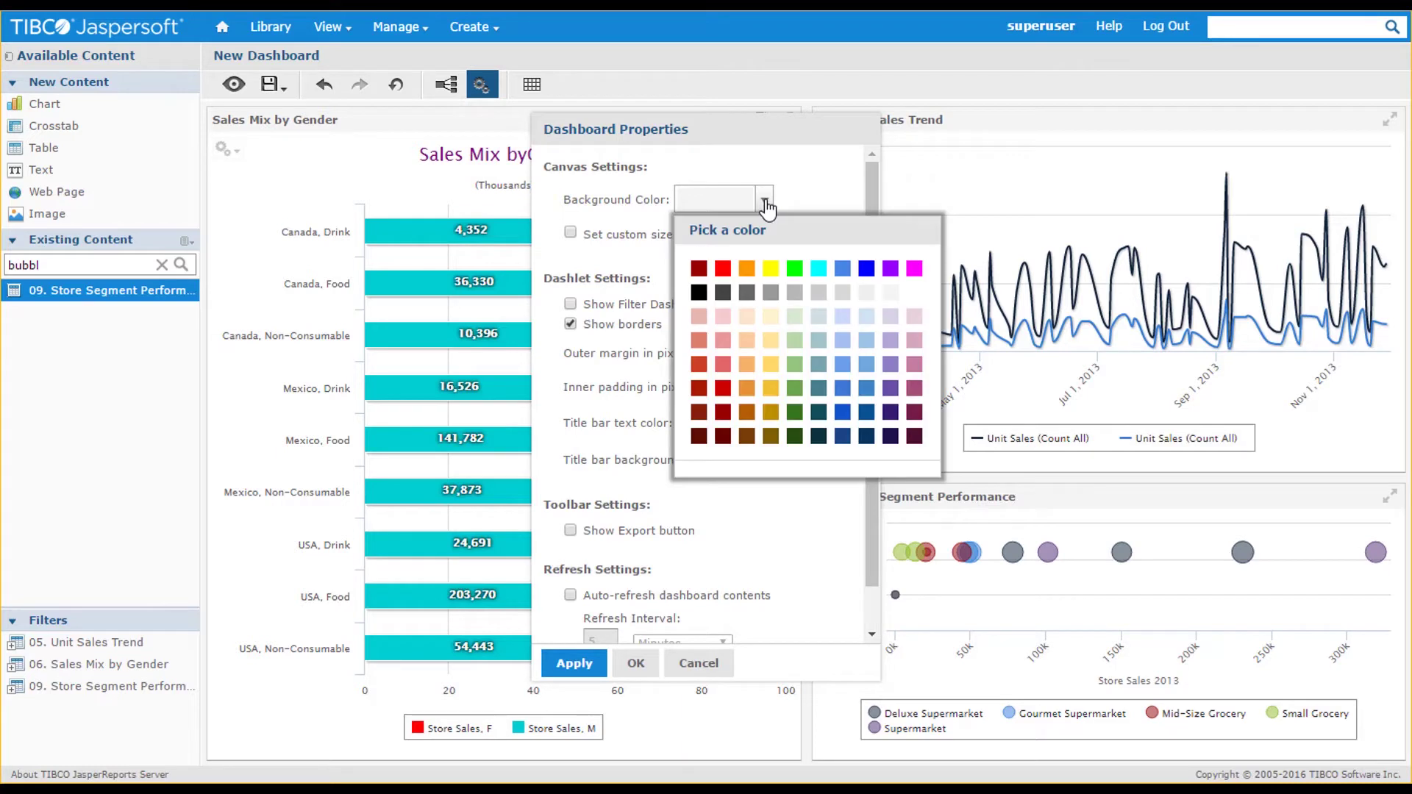
click(915, 294)
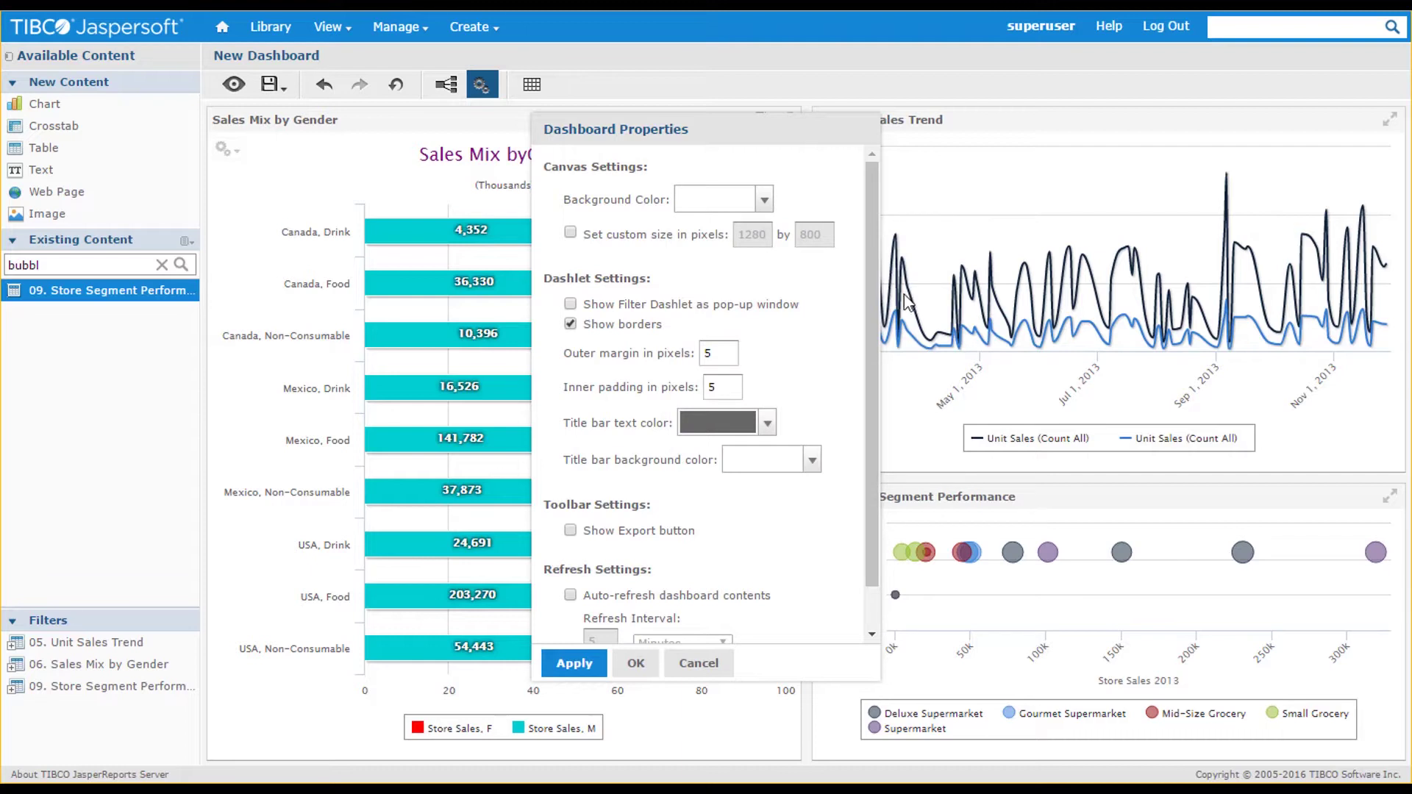
click(572, 324)
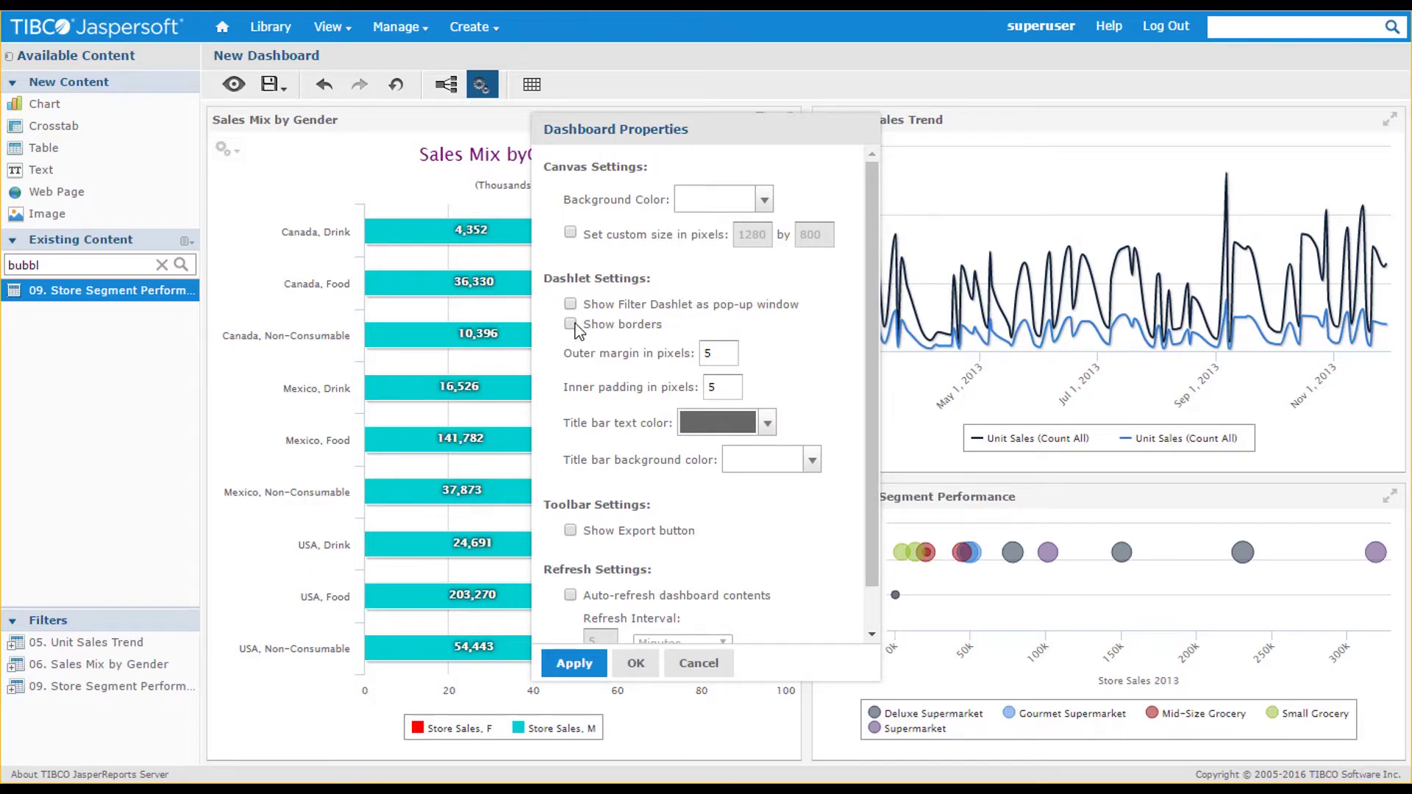
click(762, 425)
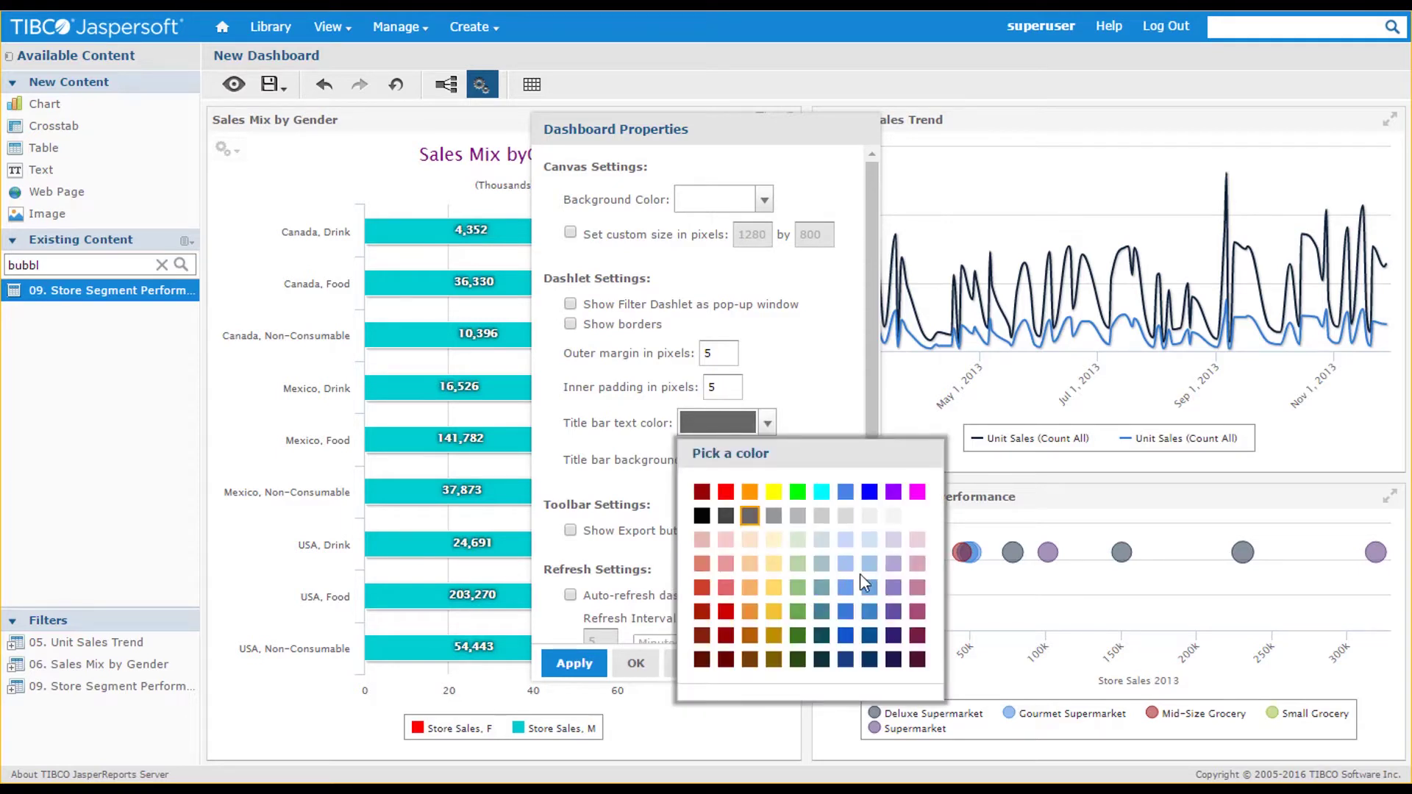
click(845, 637)
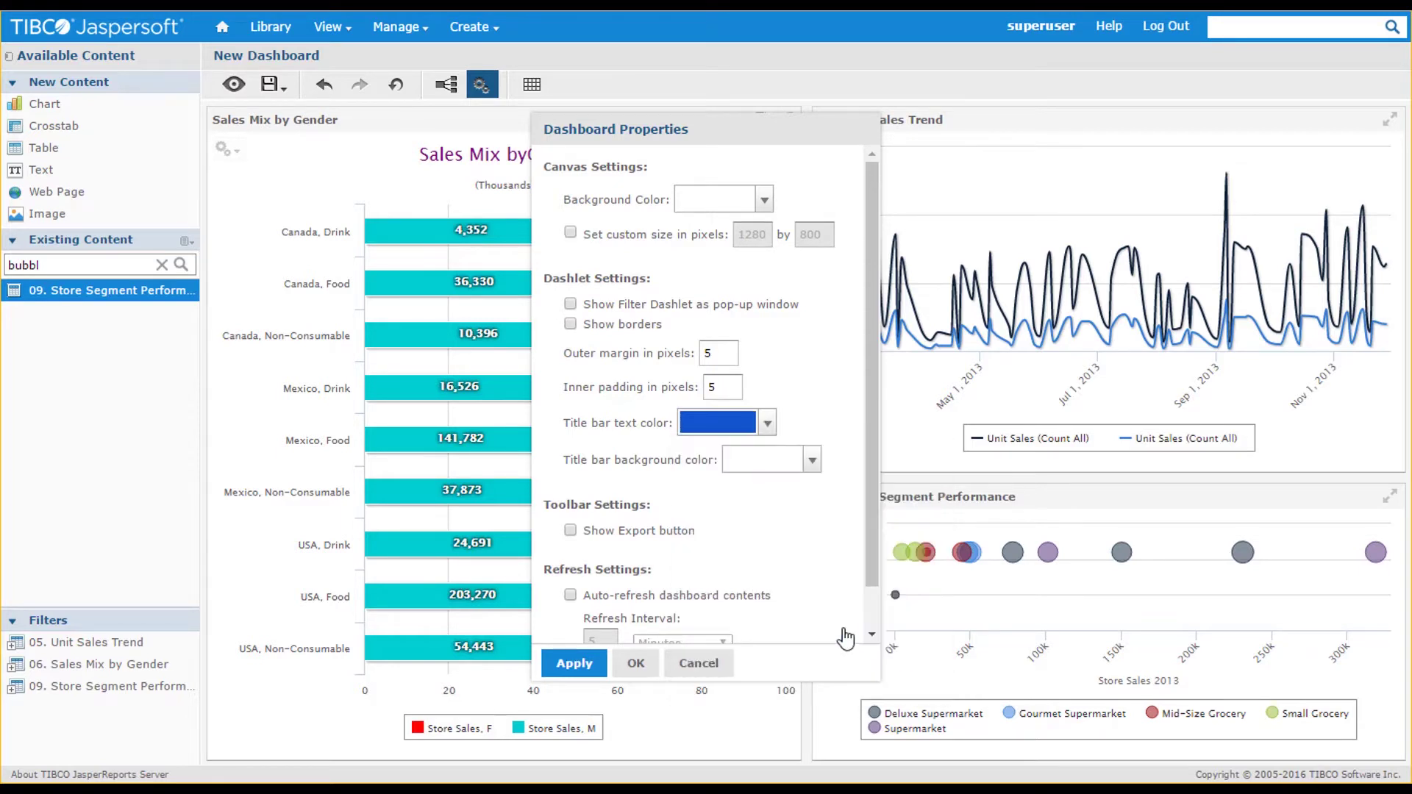
click(812, 461)
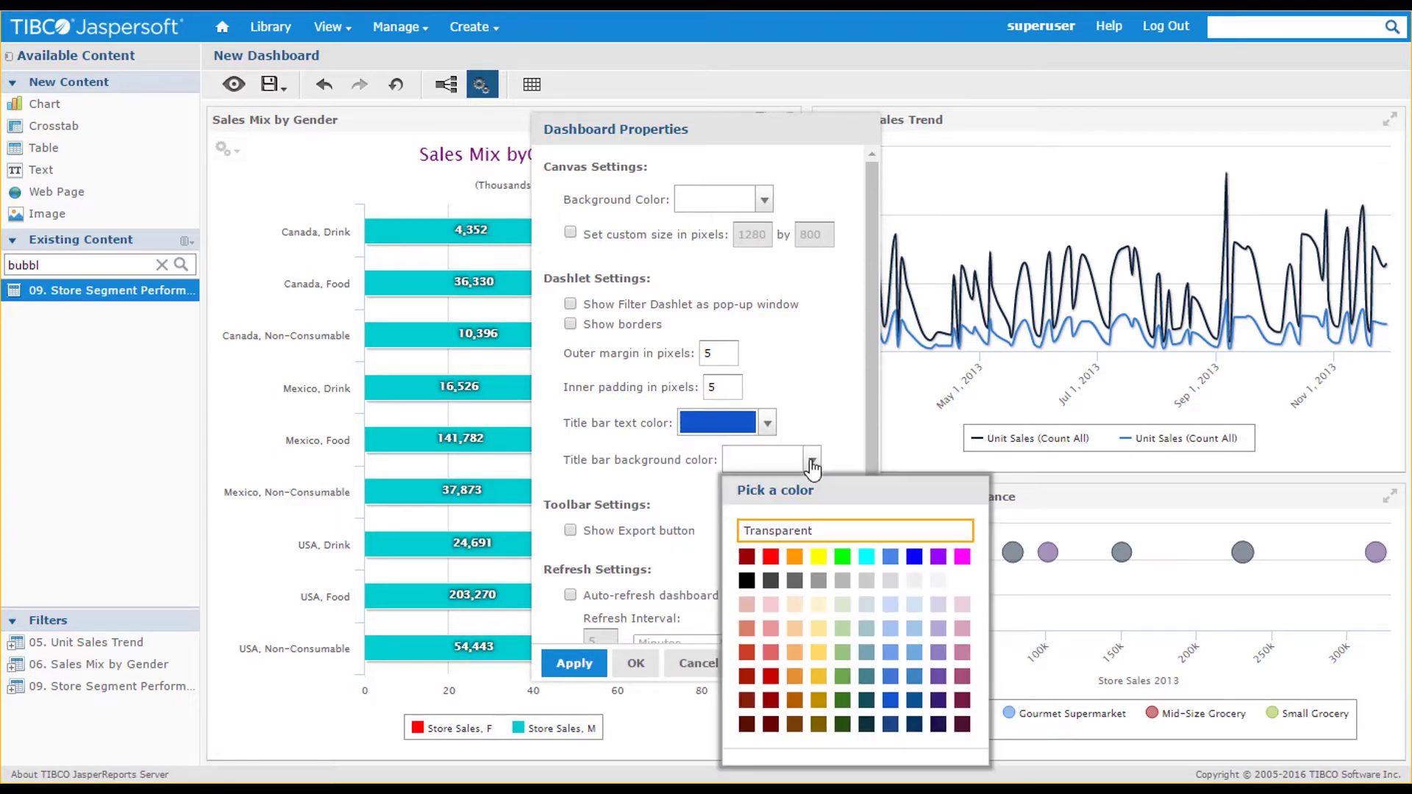
click(914, 605)
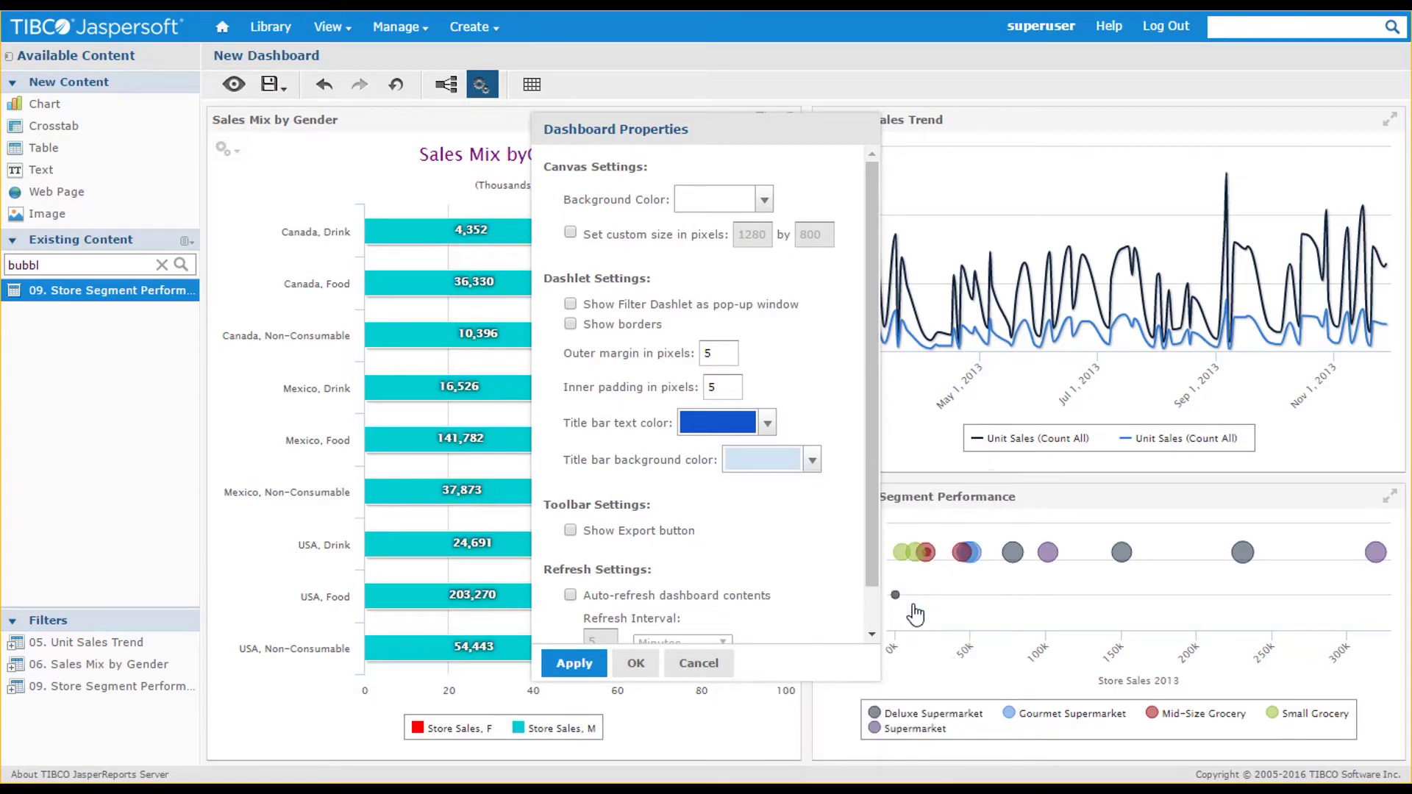
click(576, 664)
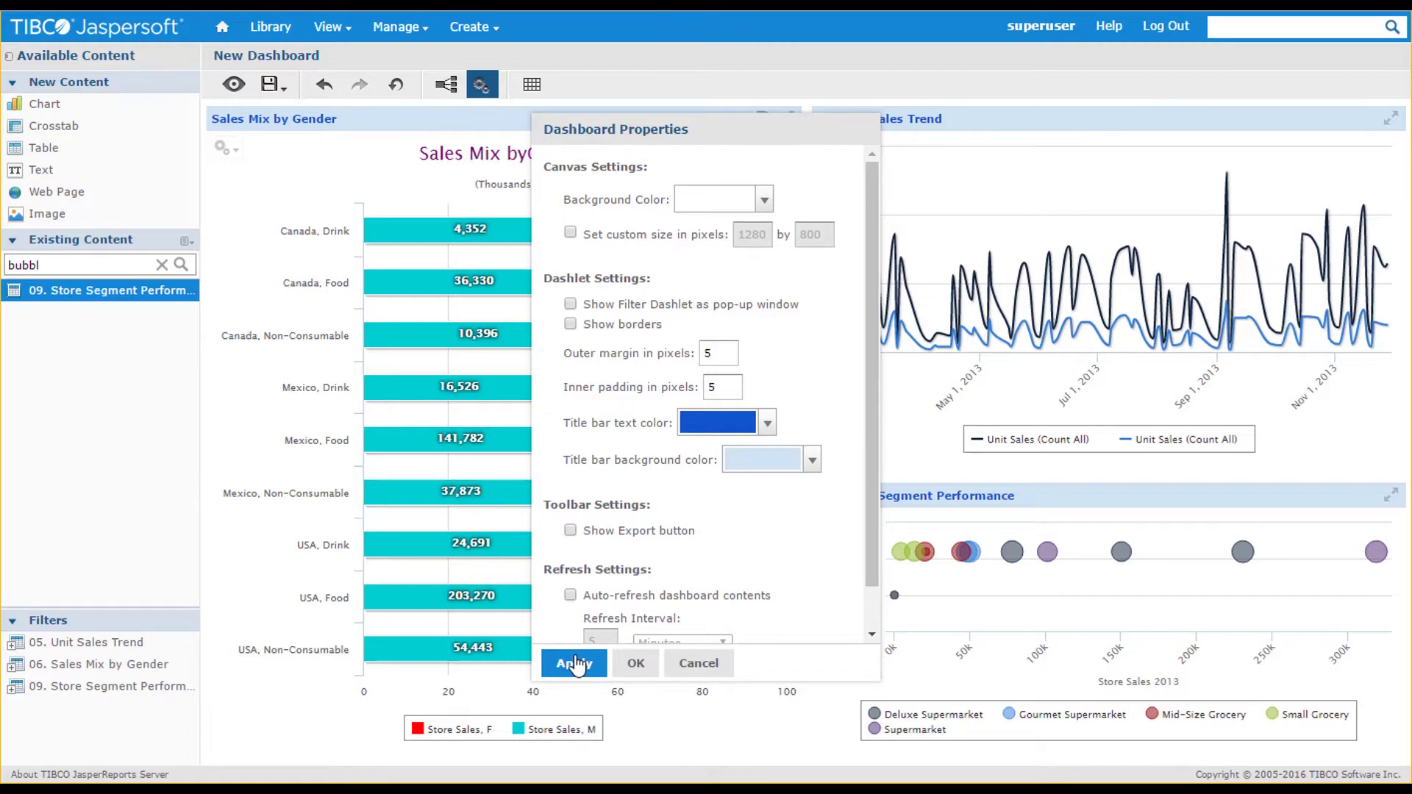
click(634, 664)
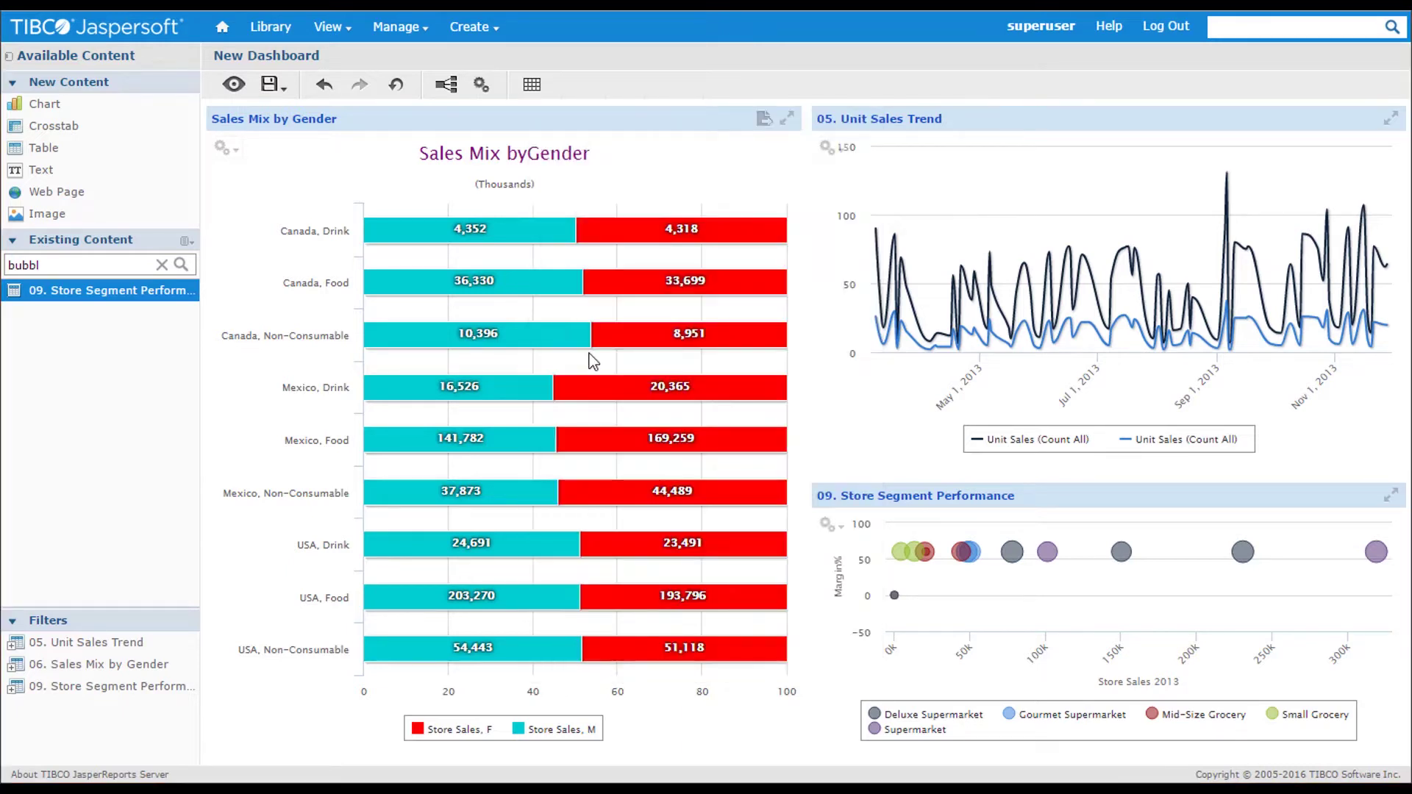
Move Sales Mix down and add a 'Performance Summary' text dashlet above it
drag(553, 108, 552, 177)
drag(110, 181, 245, 137)
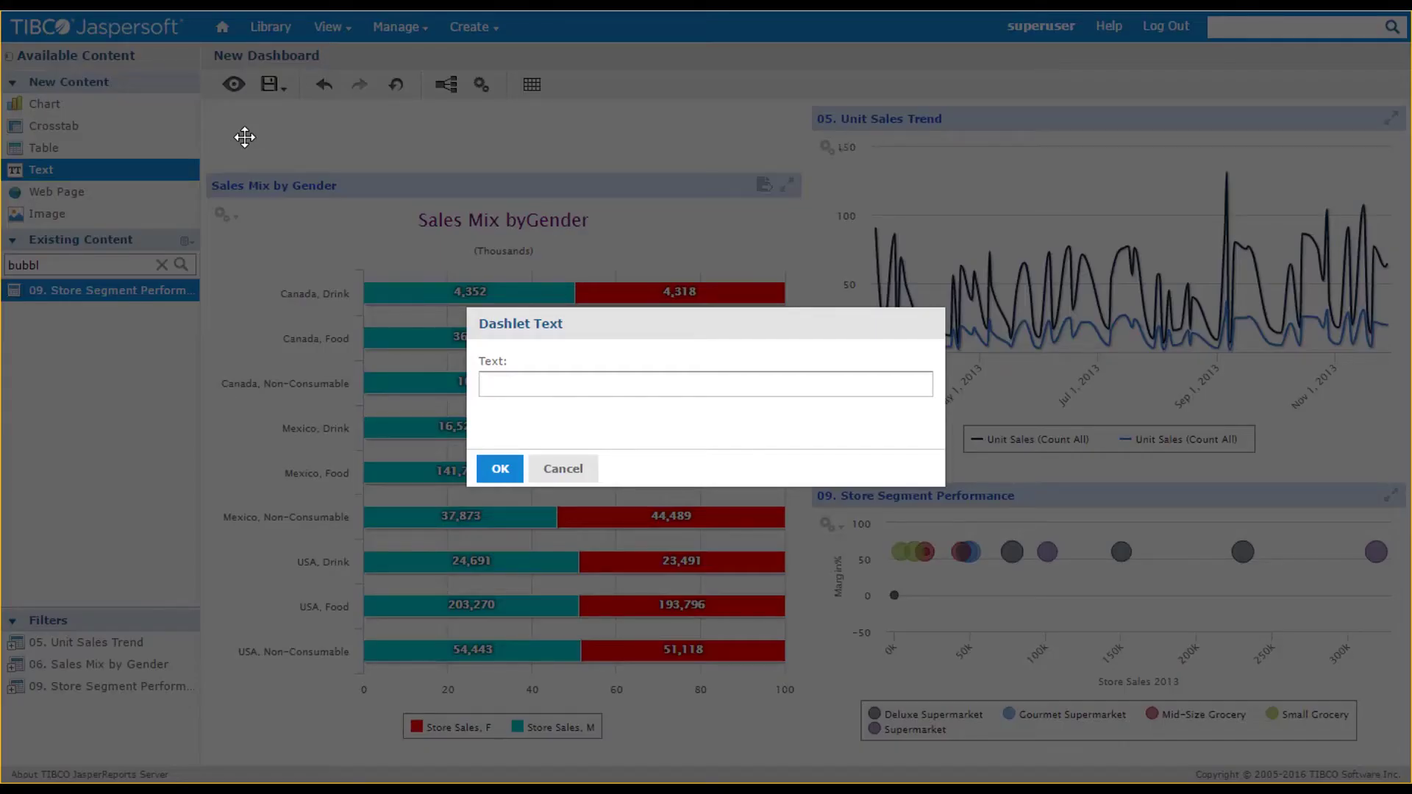
text(Performance Summary)
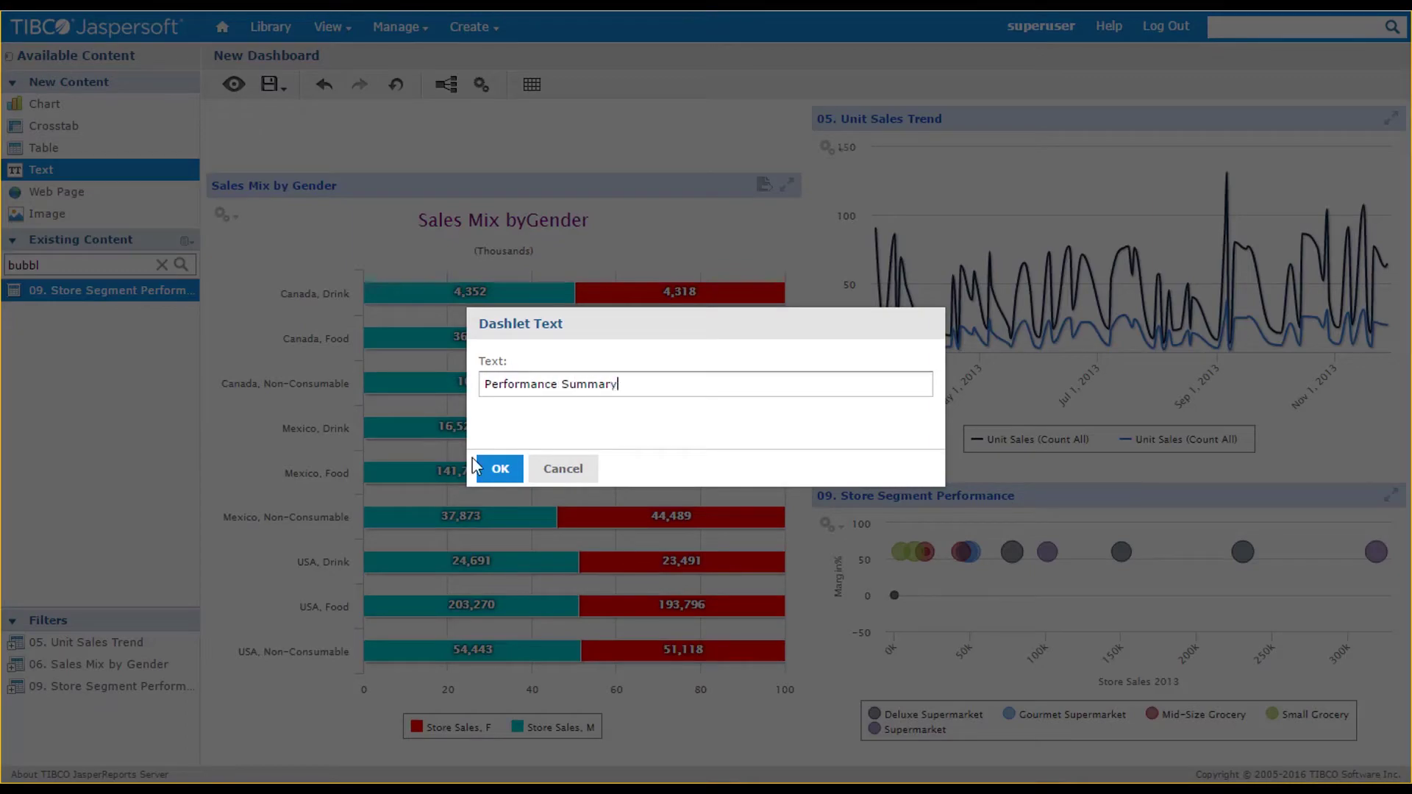
click(500, 469)
Format the title as bold, centred and middle-aligned, scaled to fit the dashlet
double_click(500, 135)
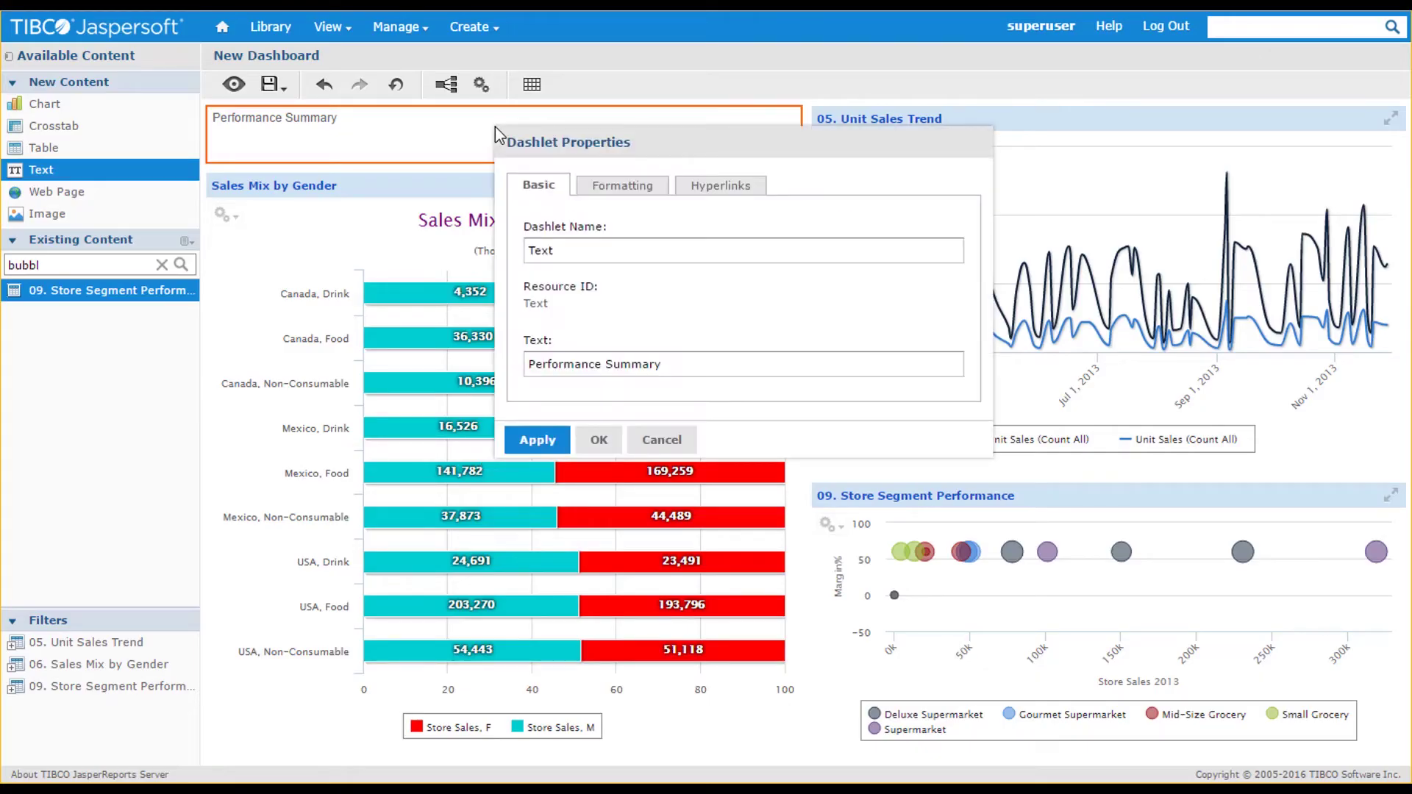
click(622, 184)
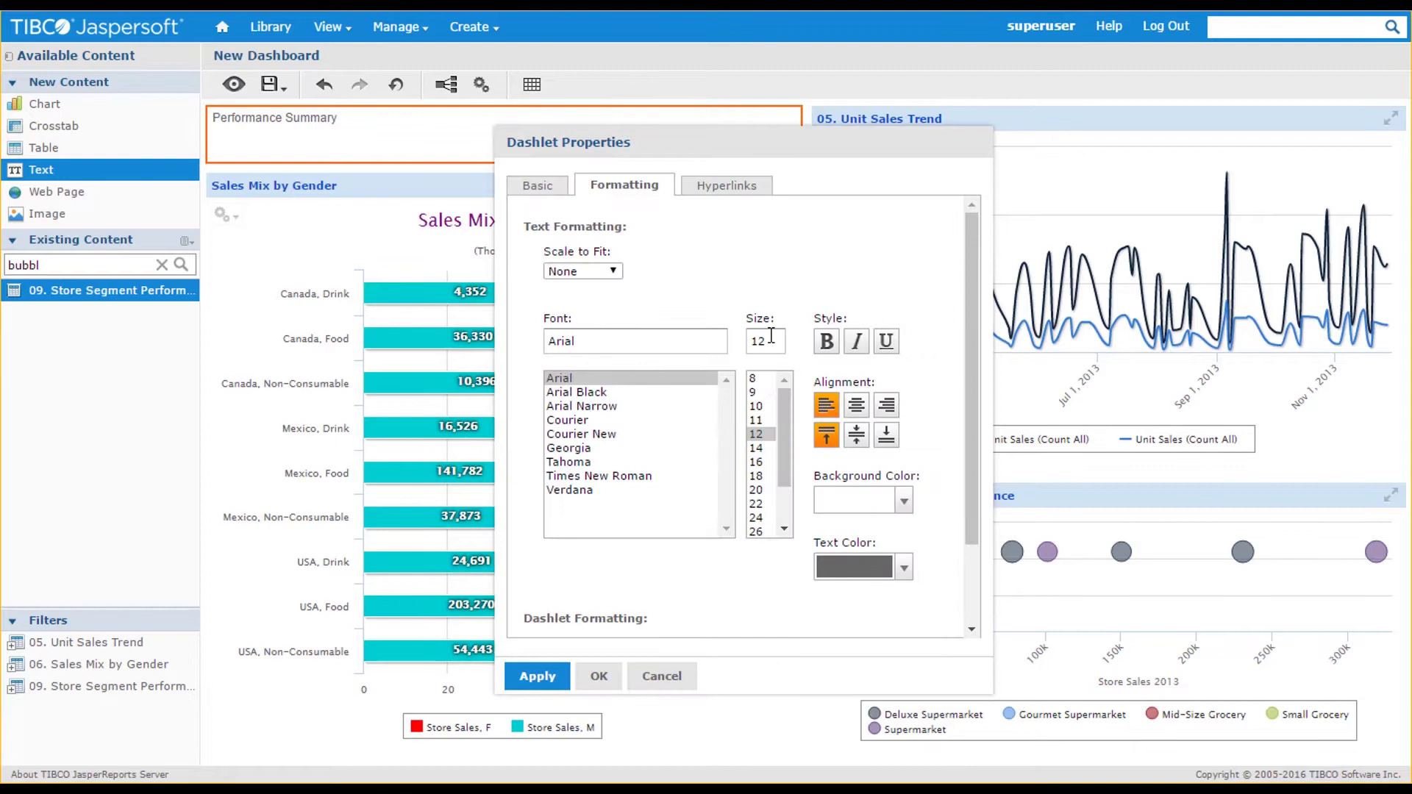
click(612, 270)
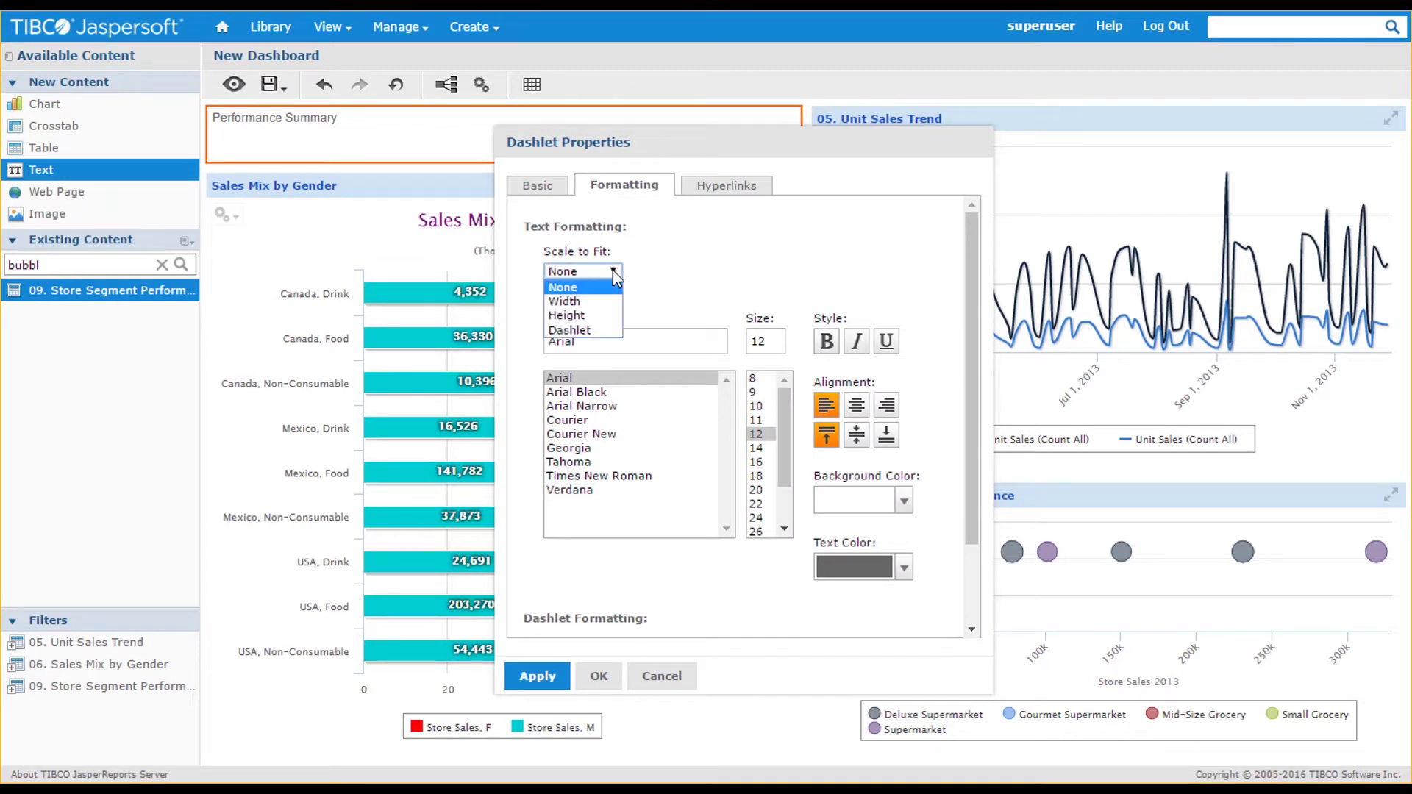
click(582, 329)
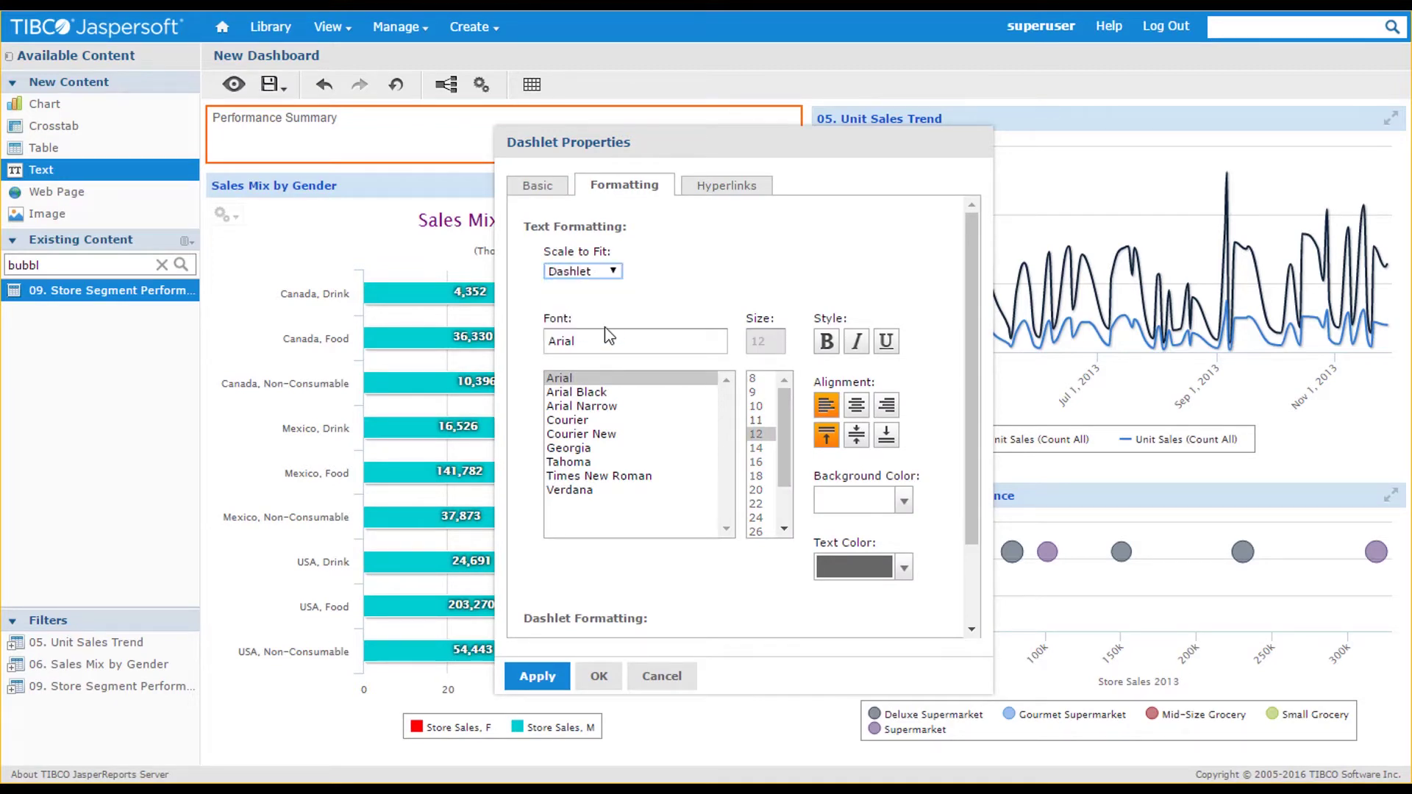
click(855, 406)
click(855, 434)
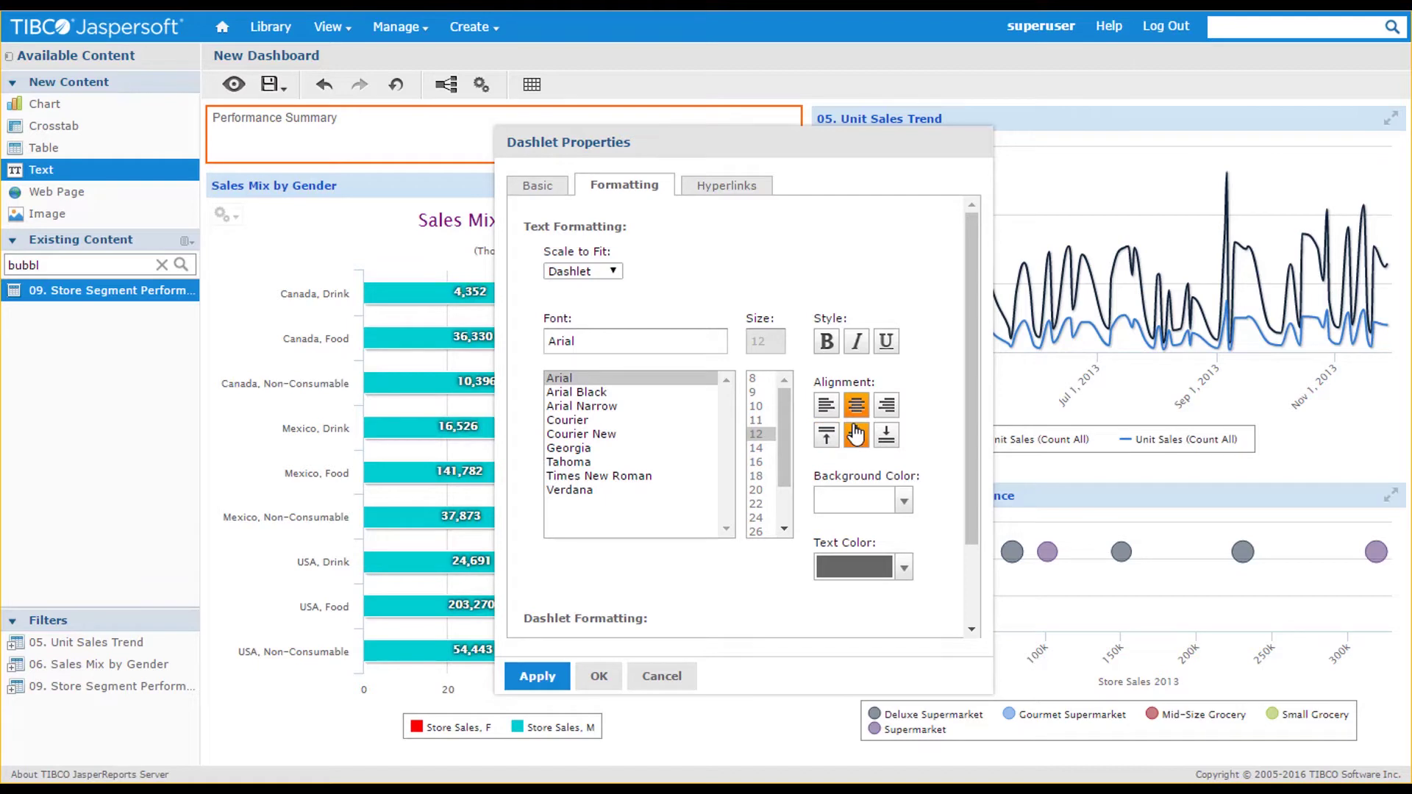
click(827, 340)
click(538, 676)
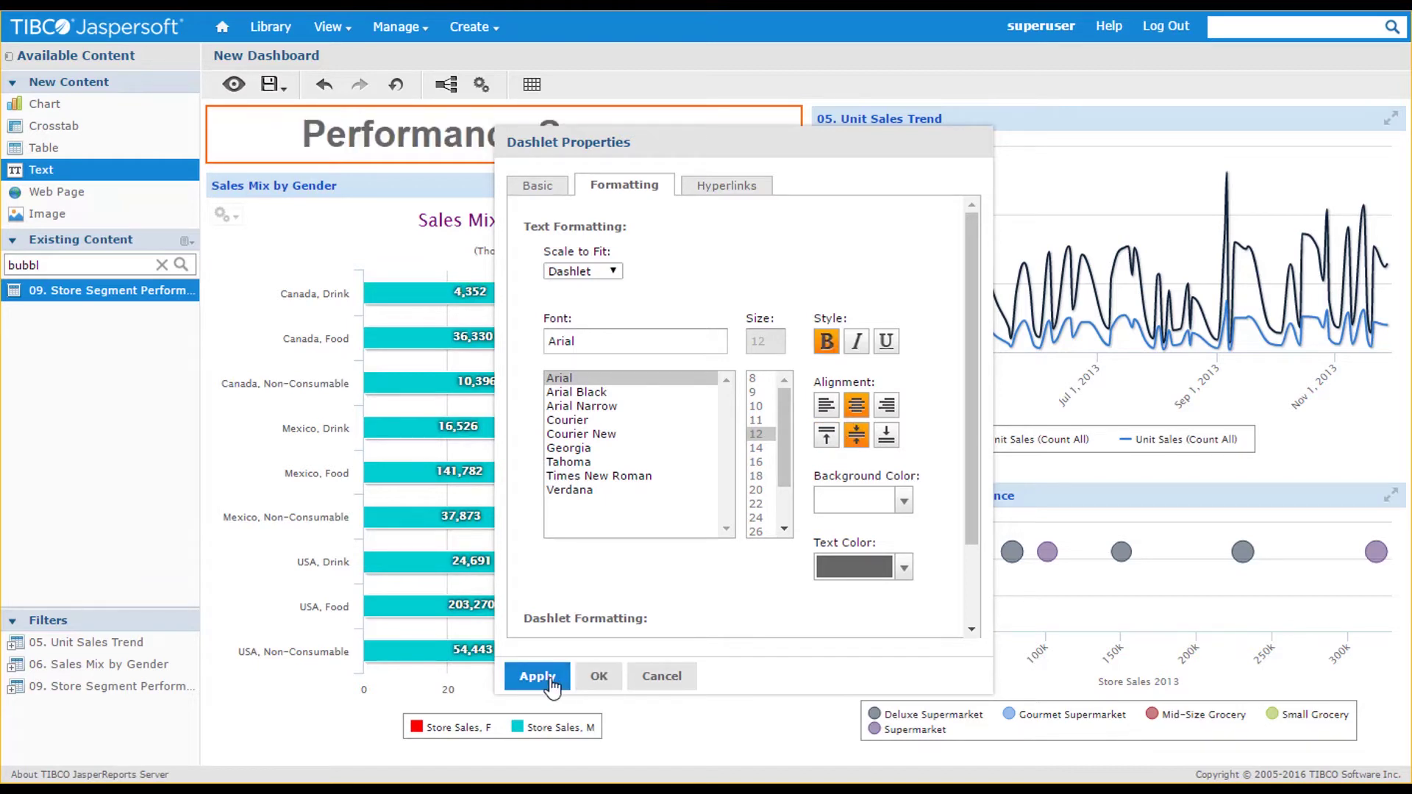
click(597, 676)
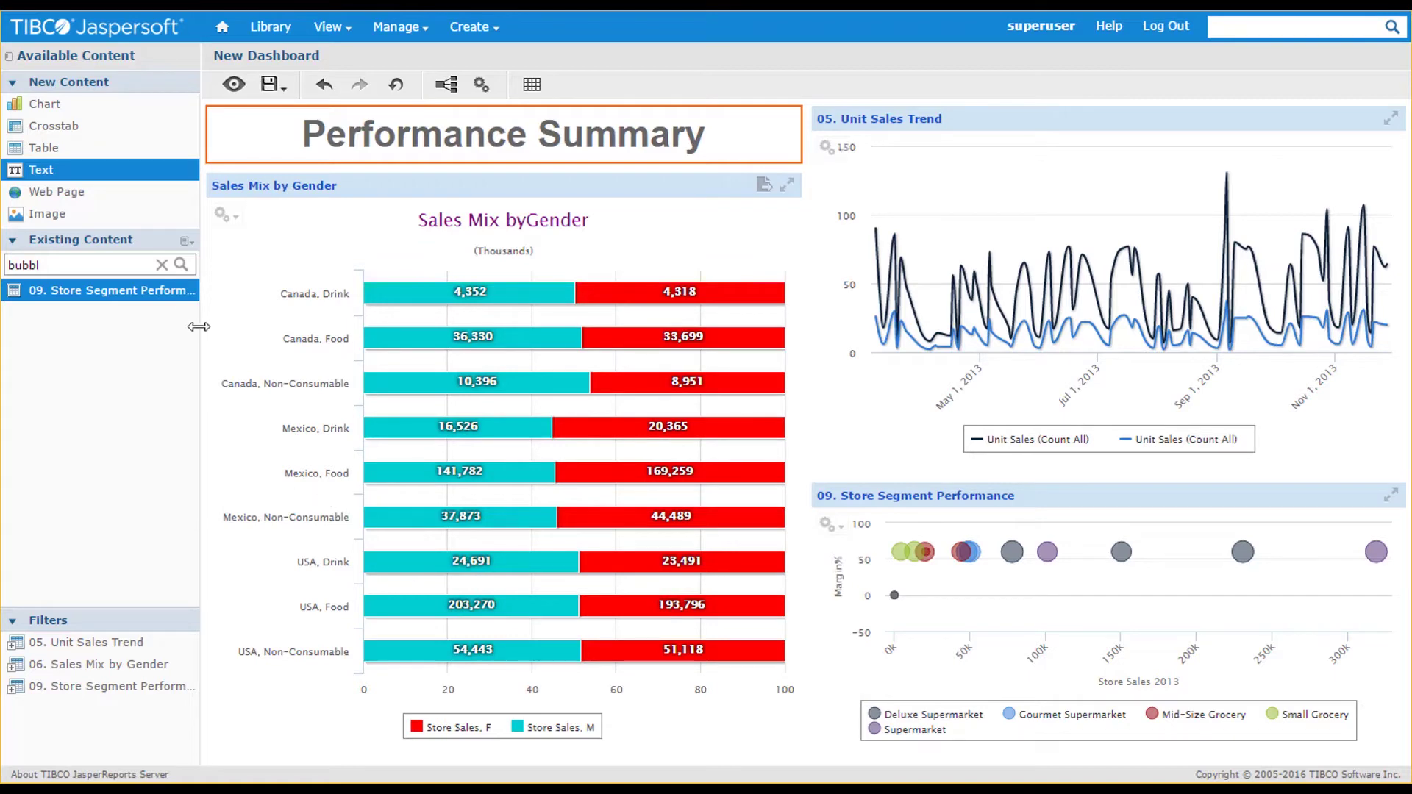
drag(198, 327, 366, 346)
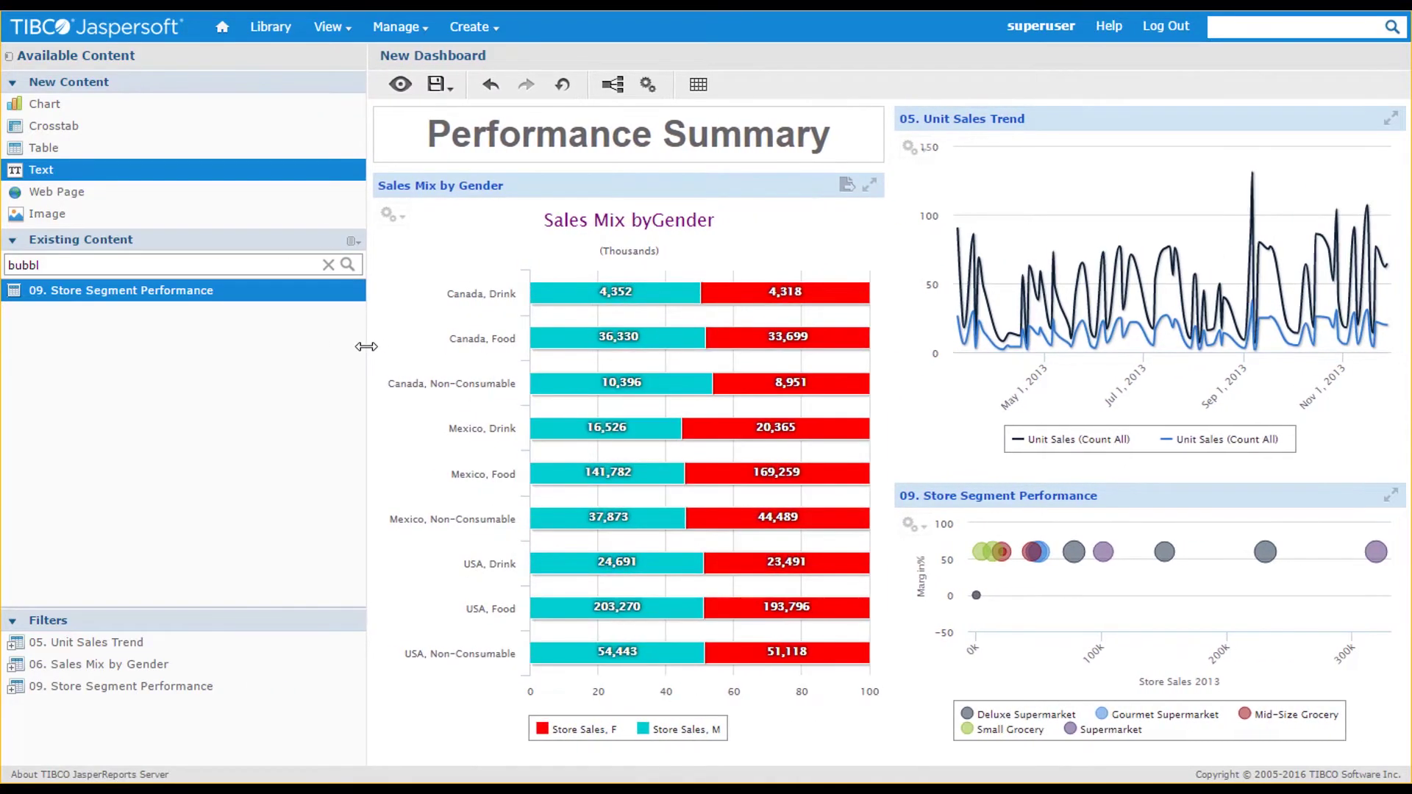
drag(366, 347, 160, 338)
Add 13. Top Fives Report to the left area, hiding its title bar and scaling to fit
click(162, 265)
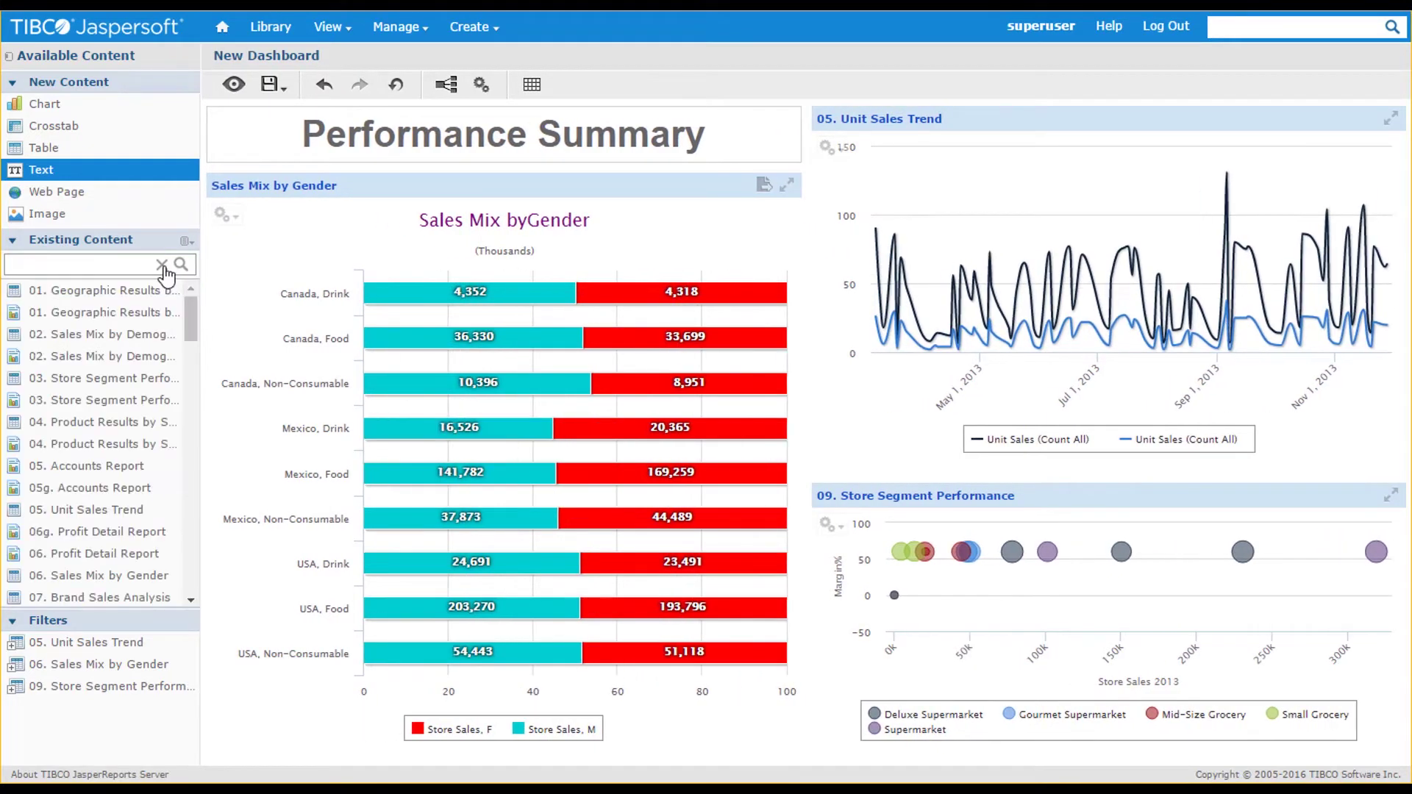
text(top)
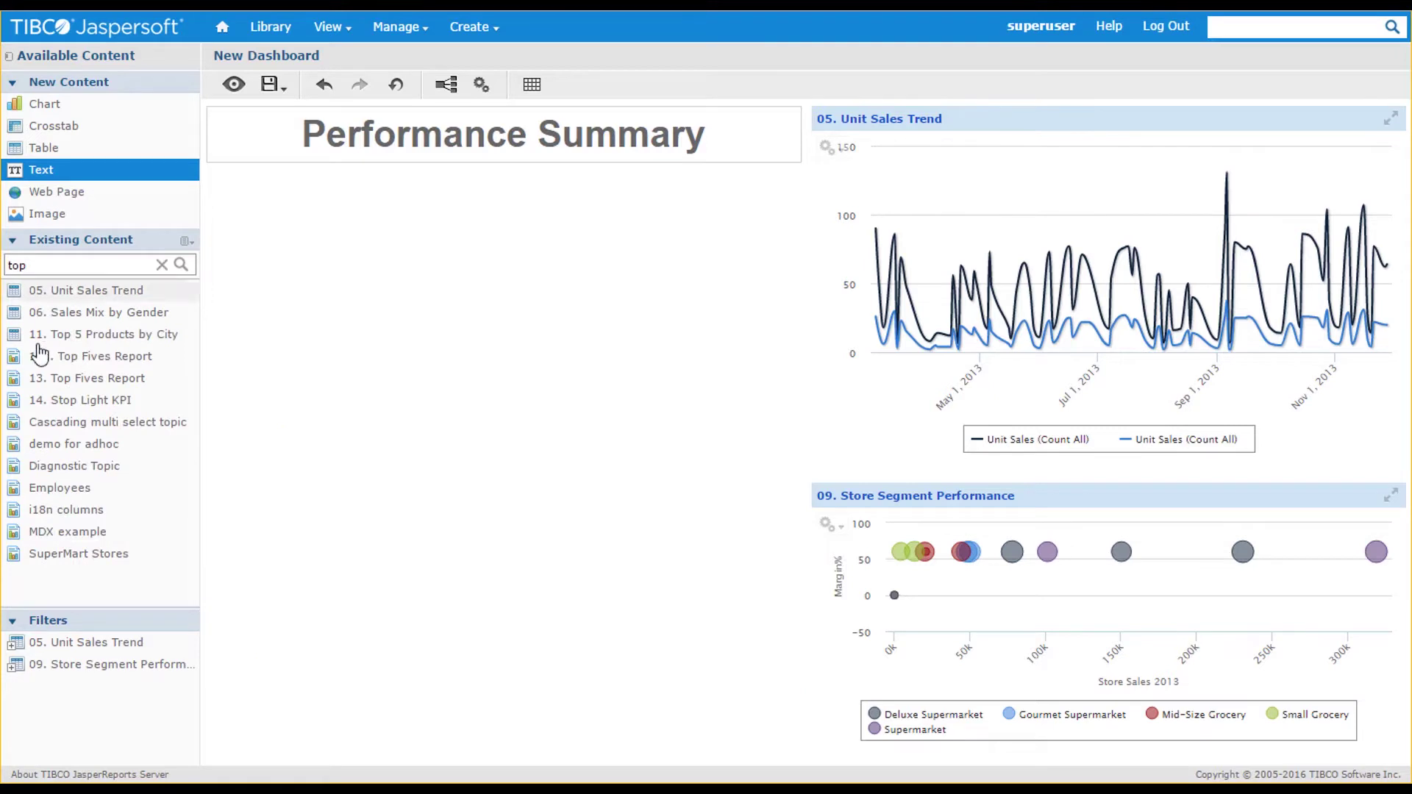
drag(55, 379, 289, 347)
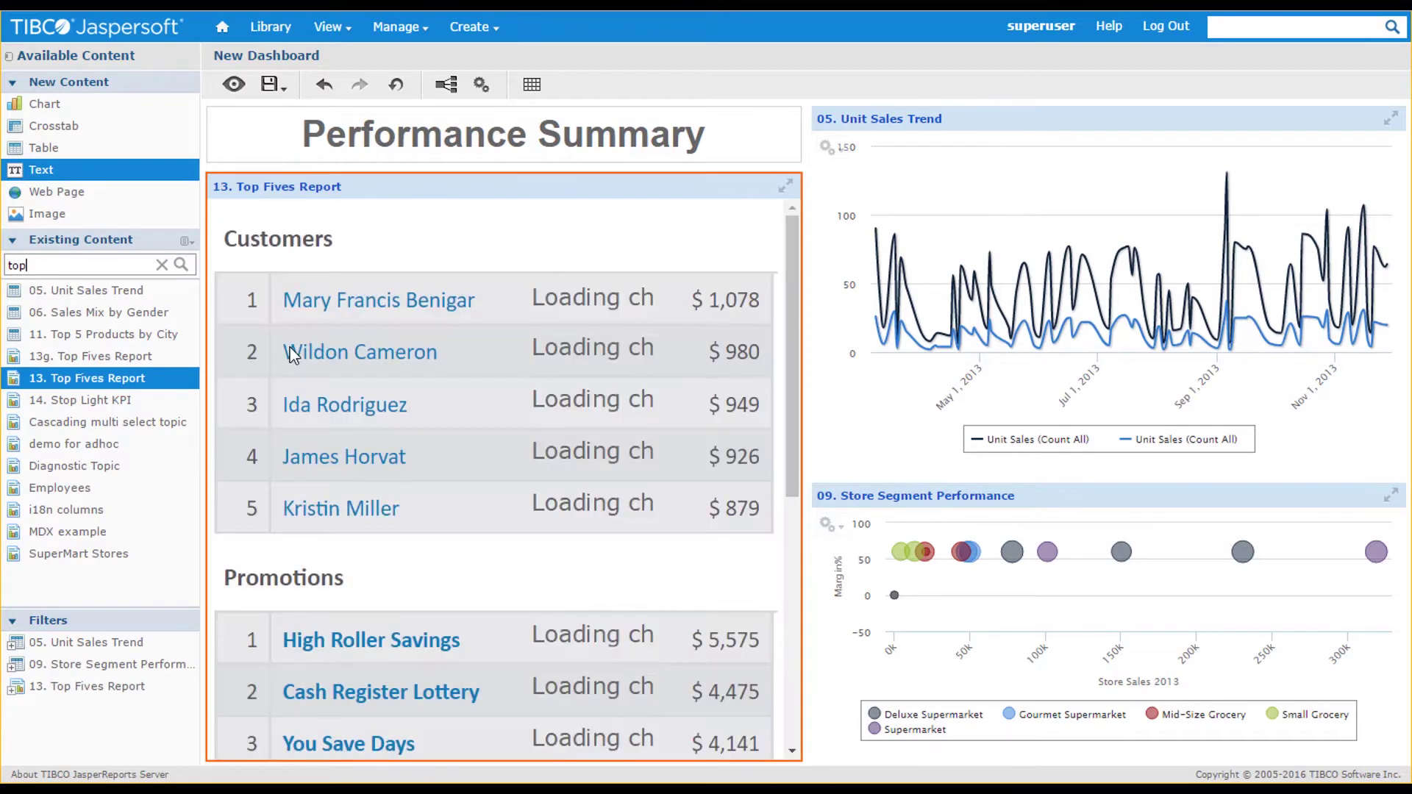
double_click(387, 250)
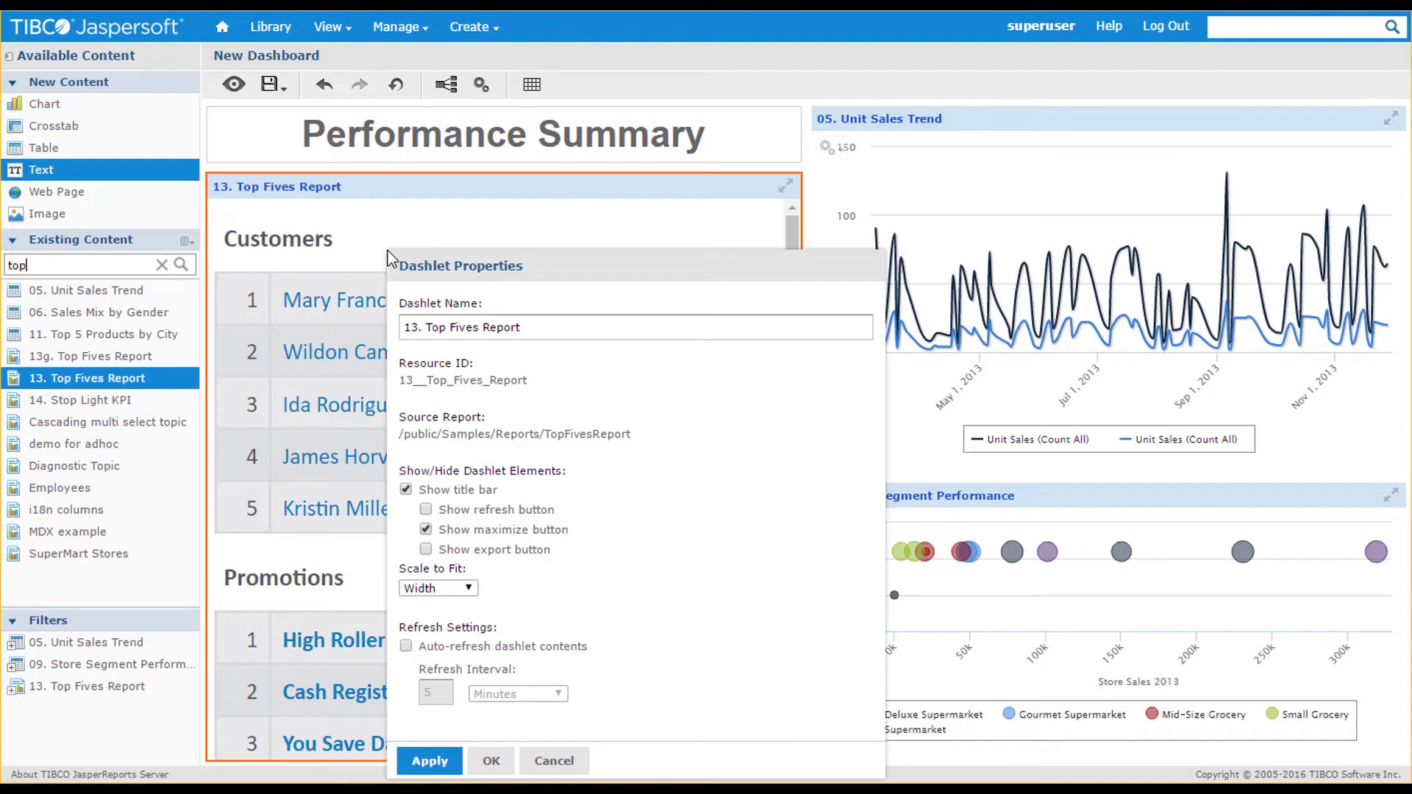
click(406, 491)
click(469, 591)
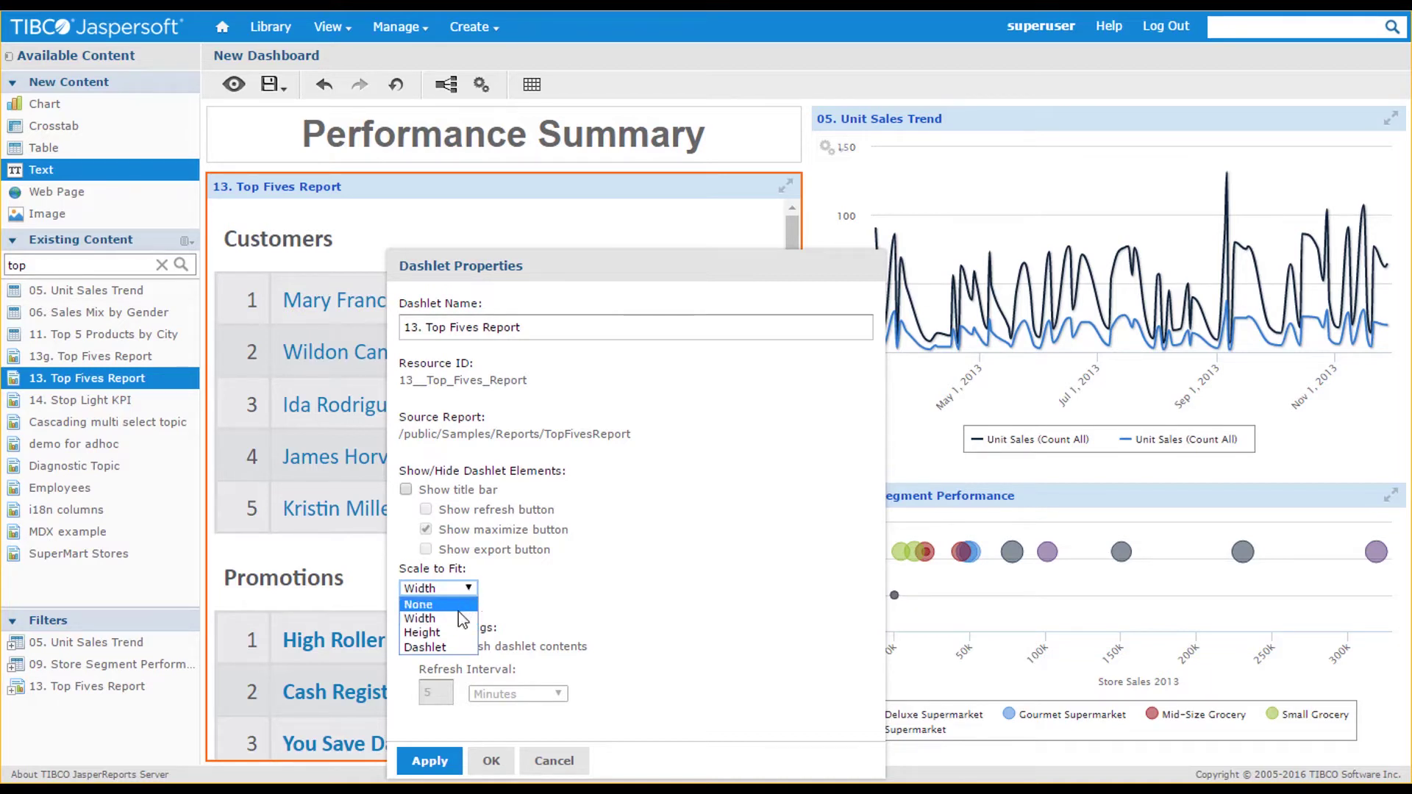
click(430, 647)
click(430, 762)
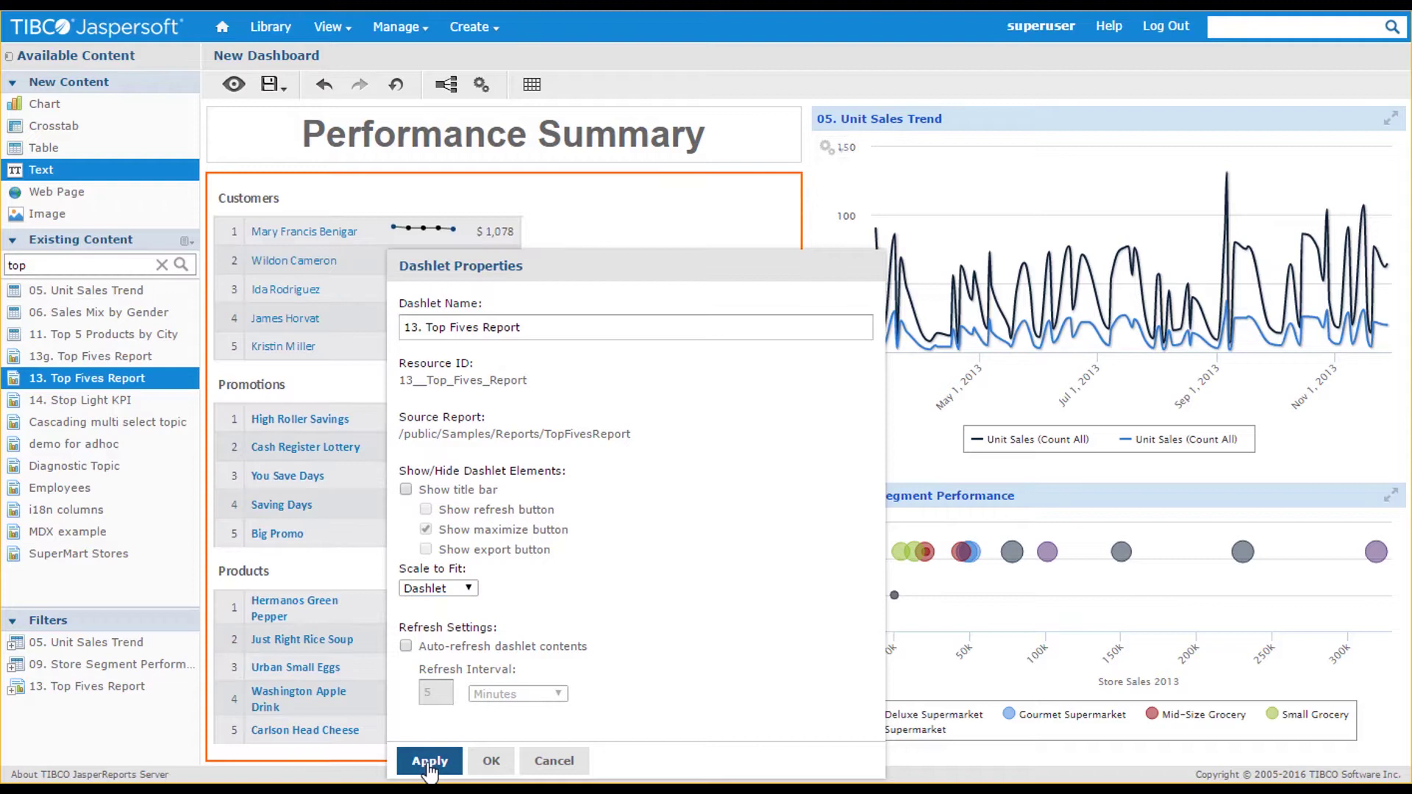
key(Escape)
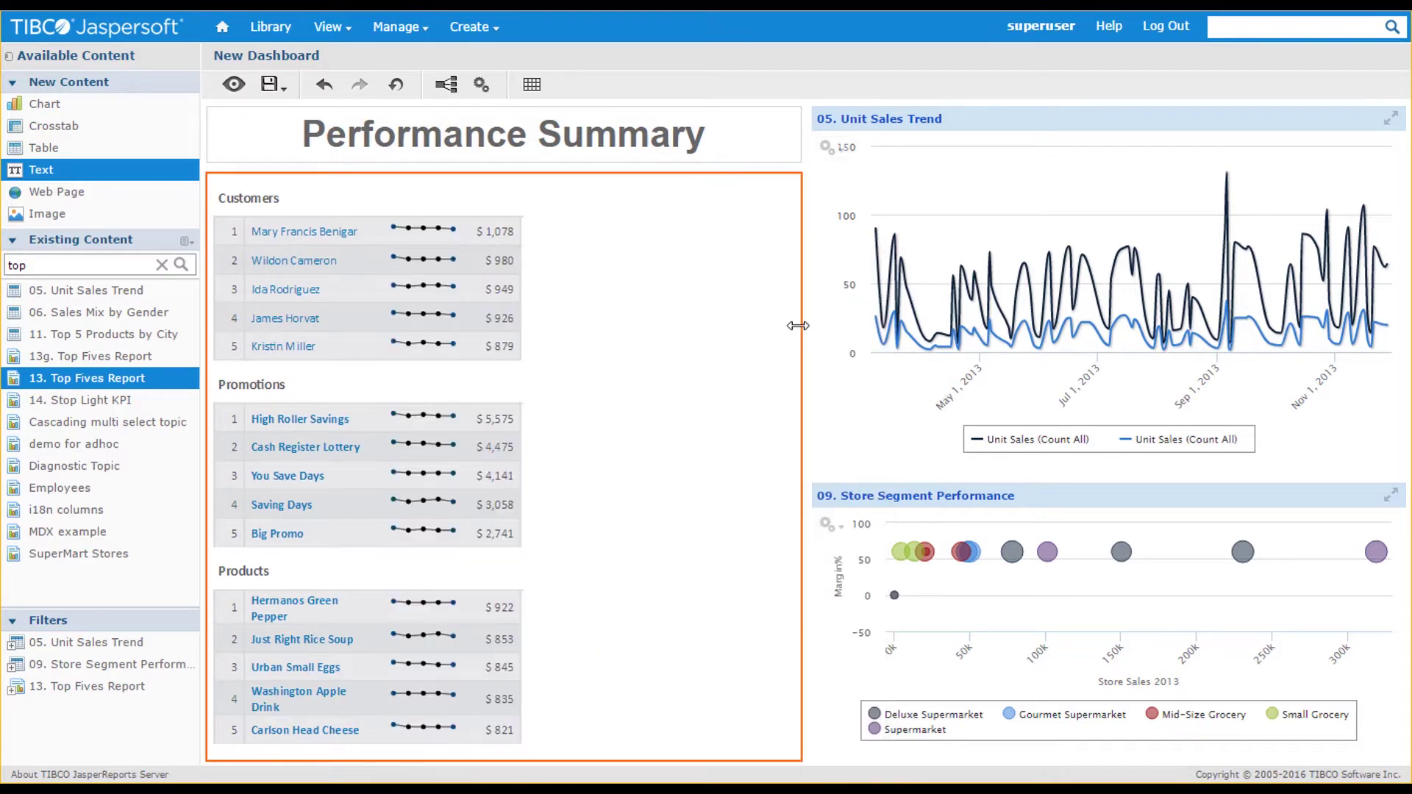
Narrow the Top Fives Report and title, and widen Unit Sales Trend and Store Segment Performance
drag(798, 325, 559, 327)
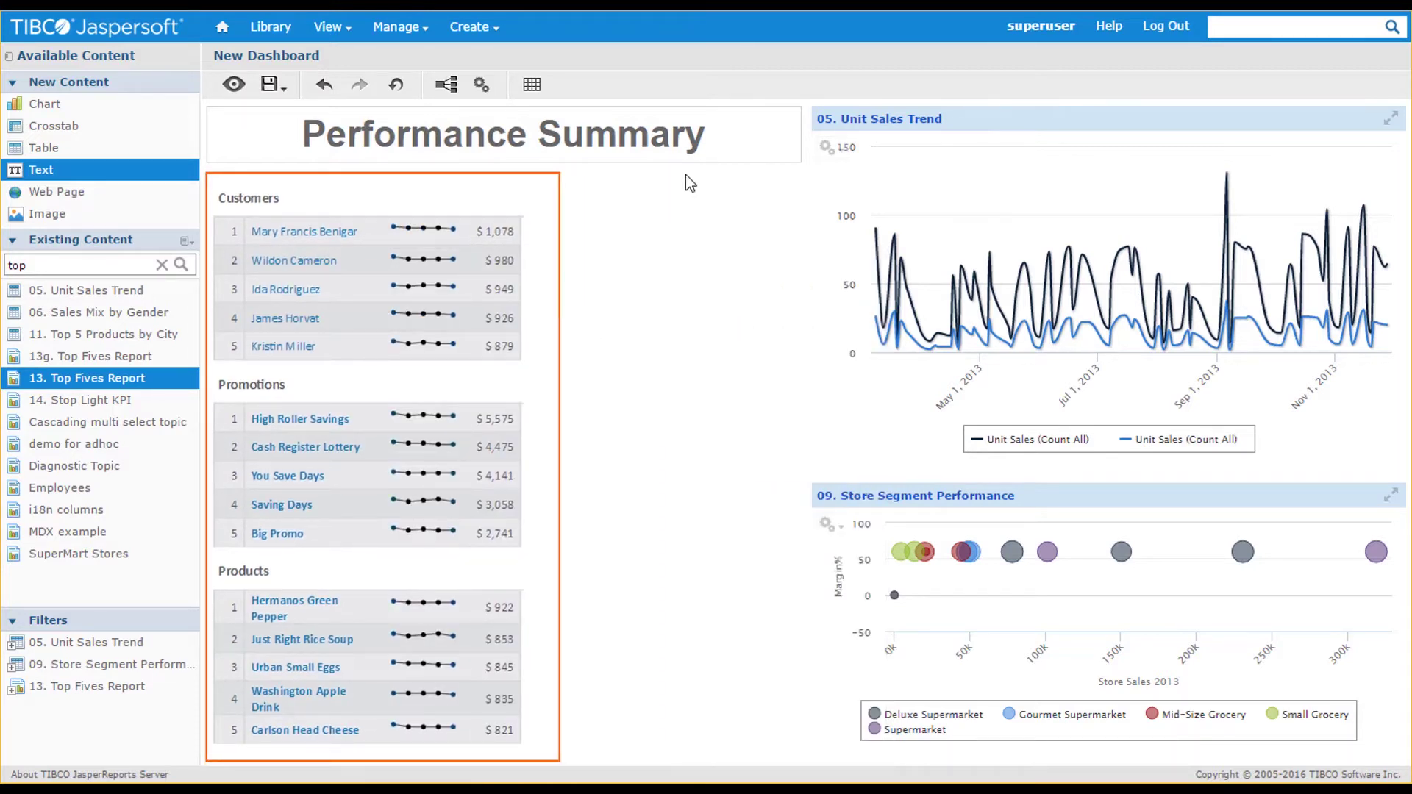
drag(800, 137, 530, 140)
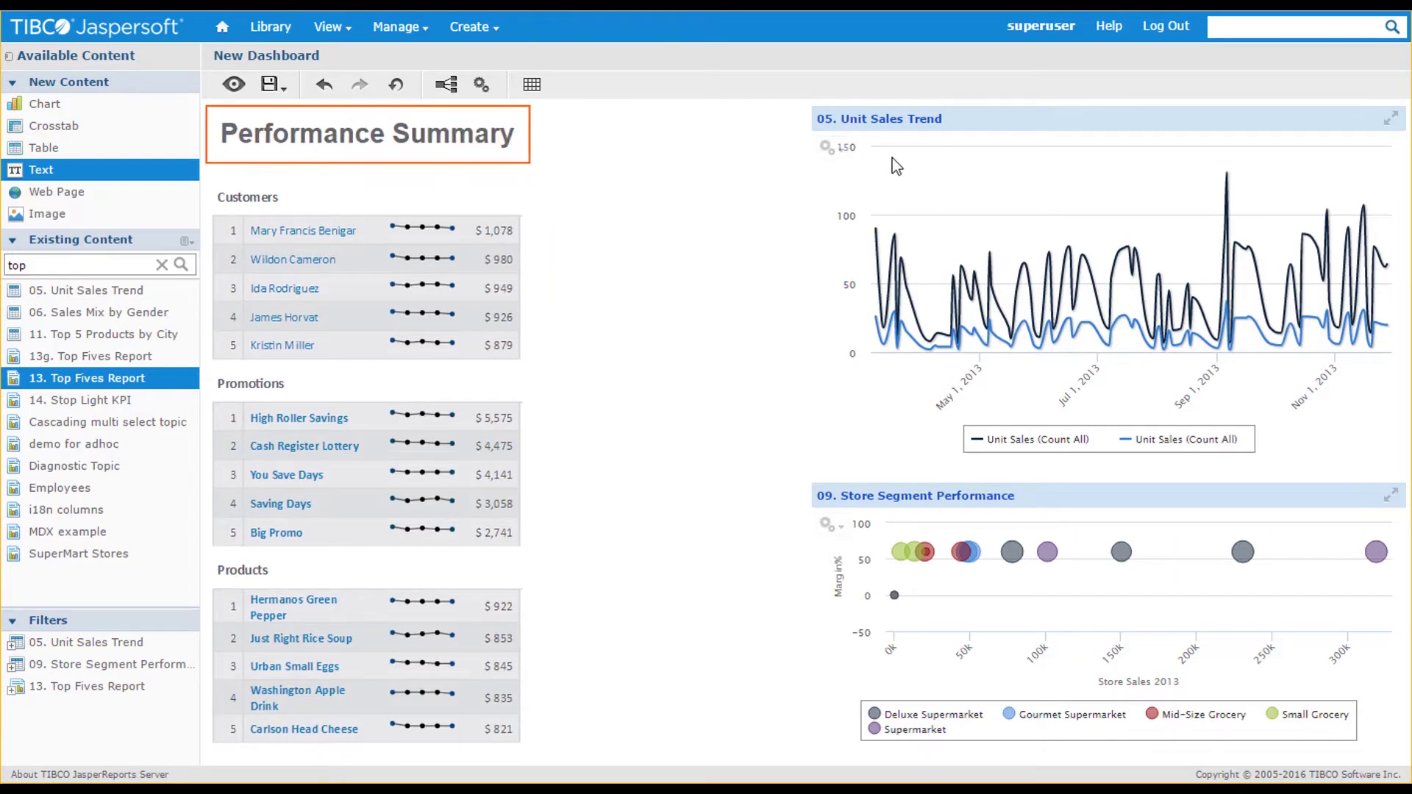
drag(899, 187, 588, 235)
drag(814, 496, 725, 561)
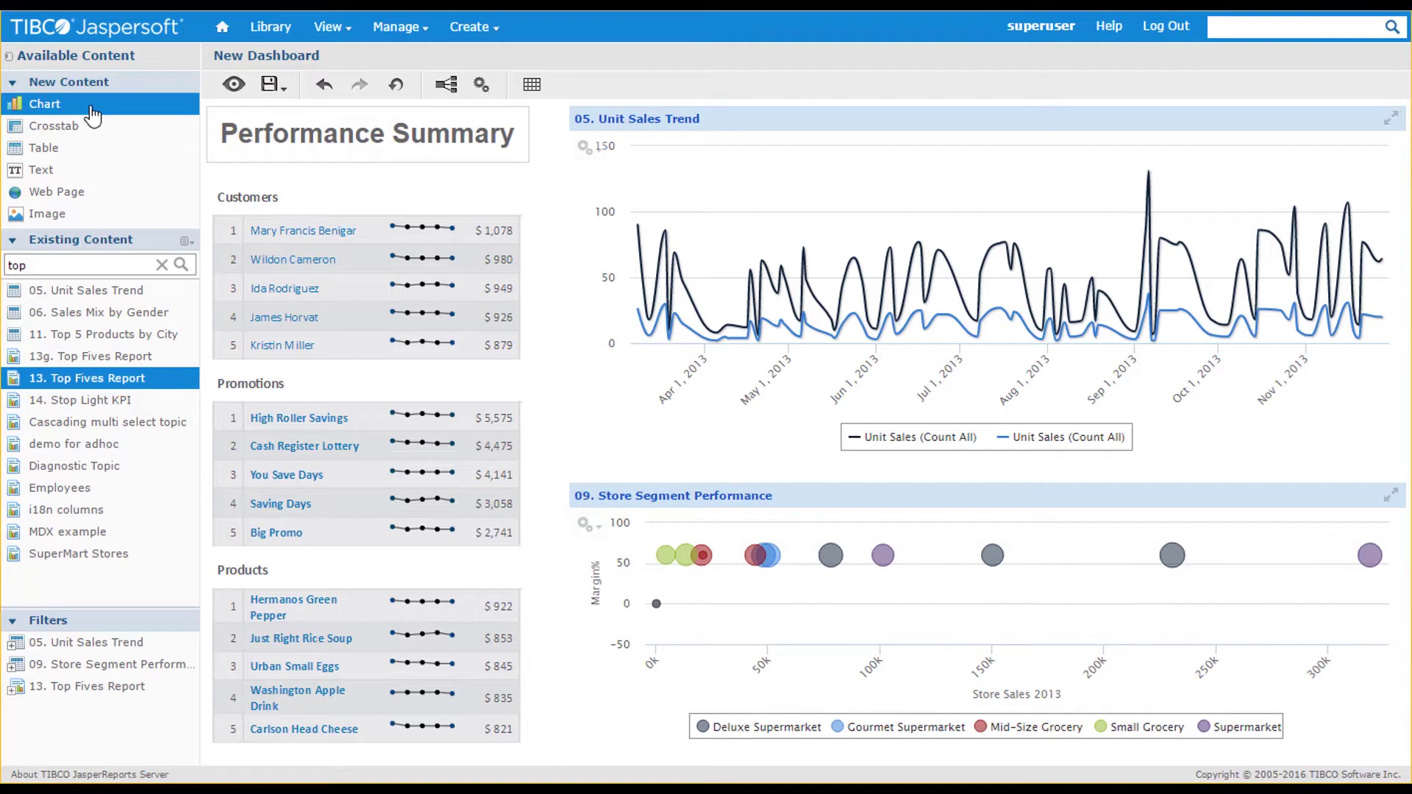
Add a chart dashlet using the foodmart data for crosstab source
drag(92, 114, 656, 246)
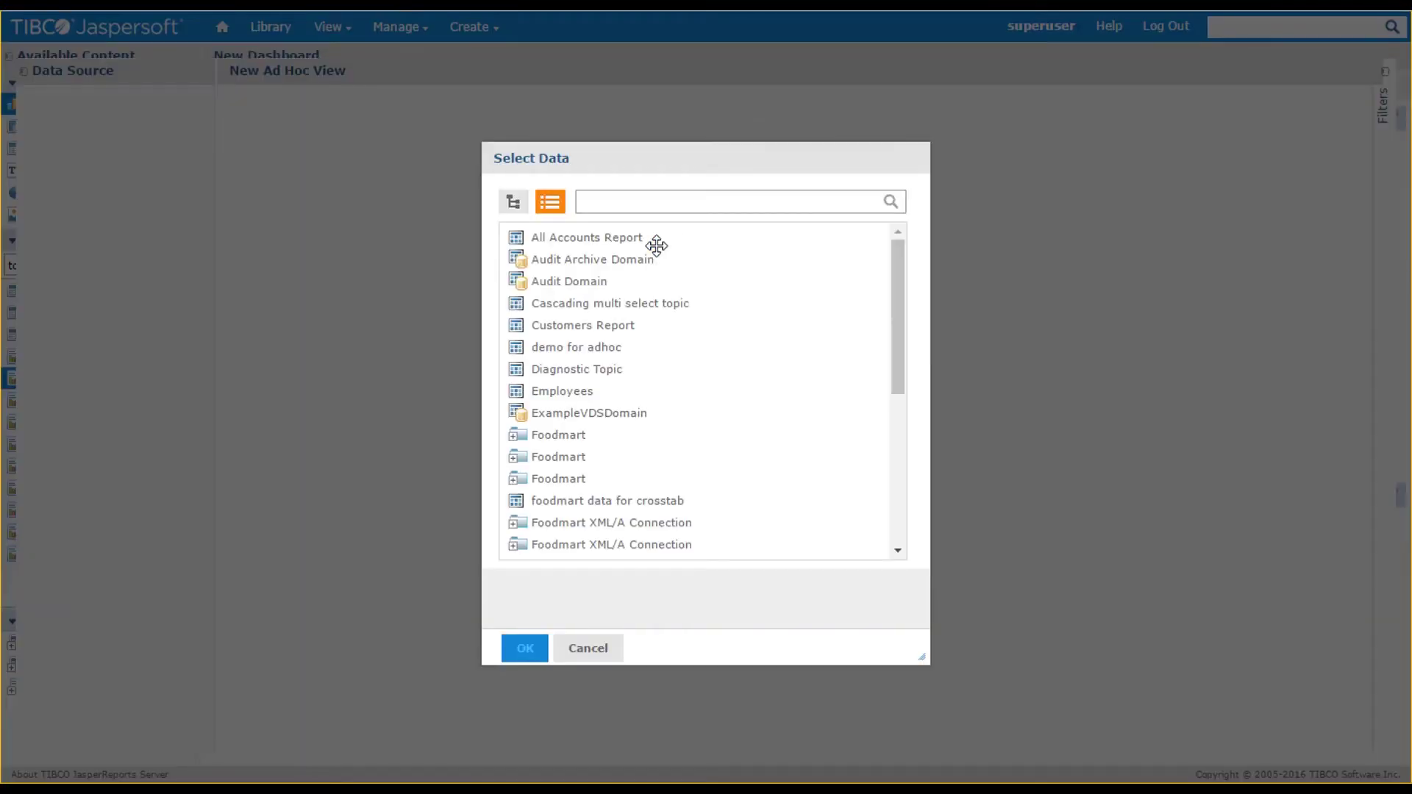
click(682, 208)
text(food)
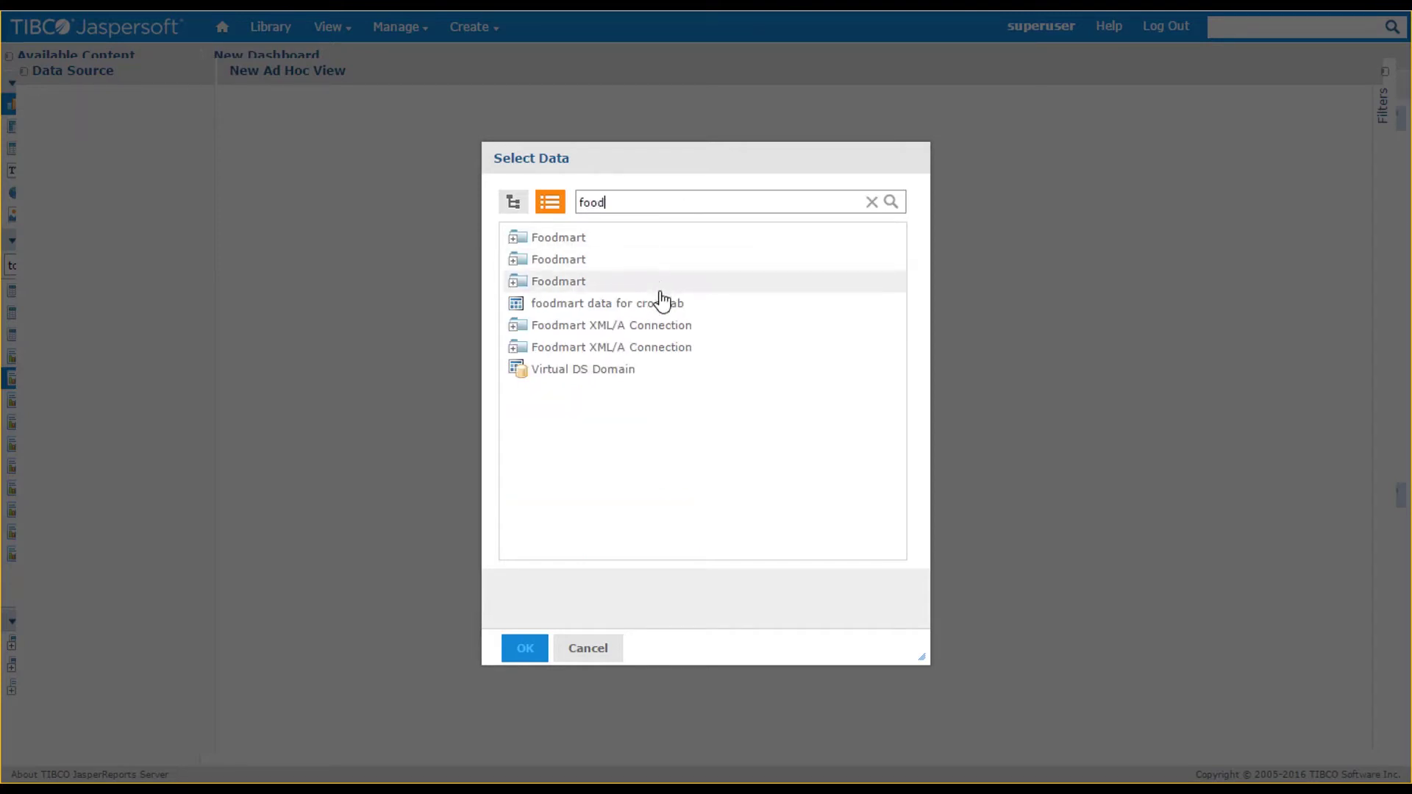
double_click(661, 304)
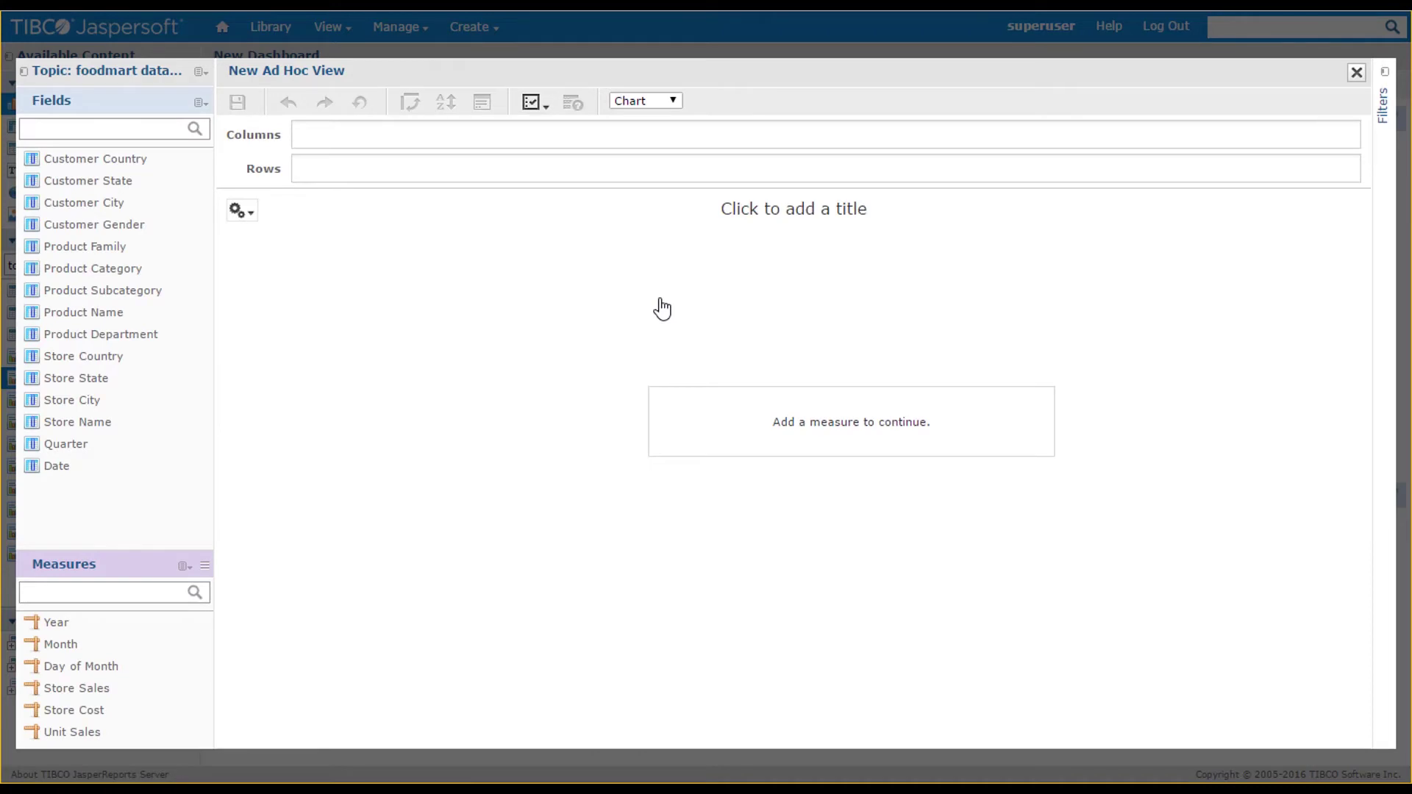
Chart Store Sales by Customer State, split by Customer Gender, at individual-state level
double_click(133, 184)
double_click(91, 689)
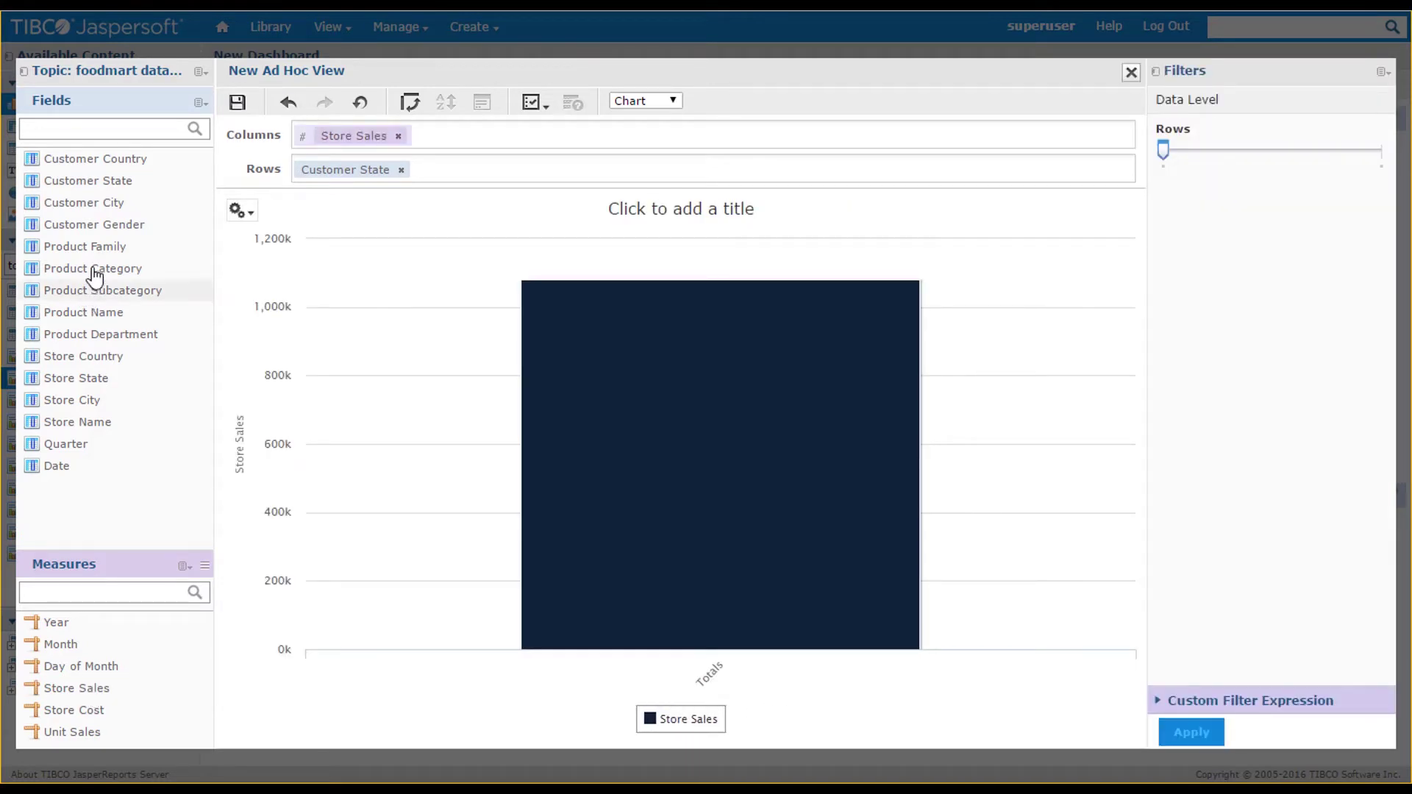
drag(115, 223, 316, 139)
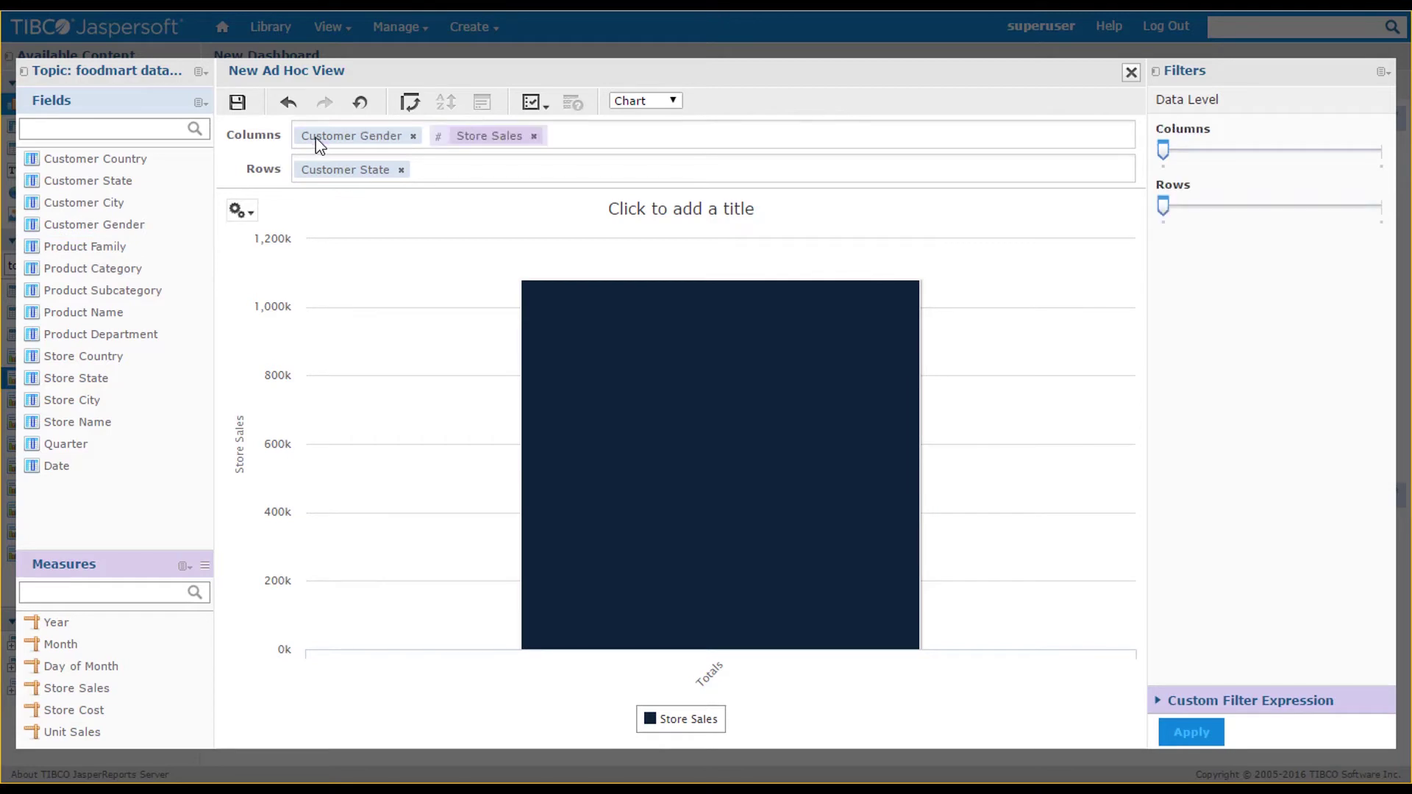
click(1379, 153)
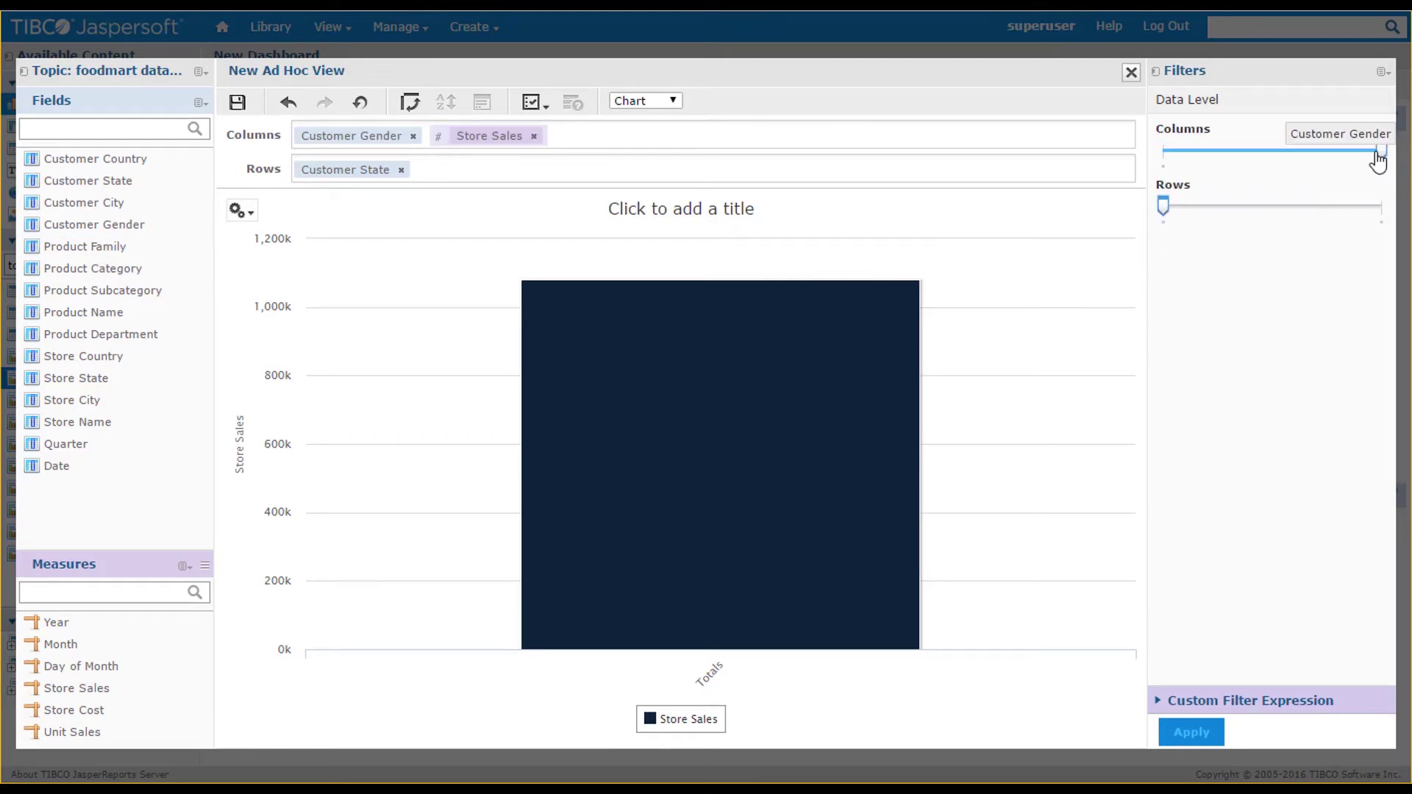
click(1369, 209)
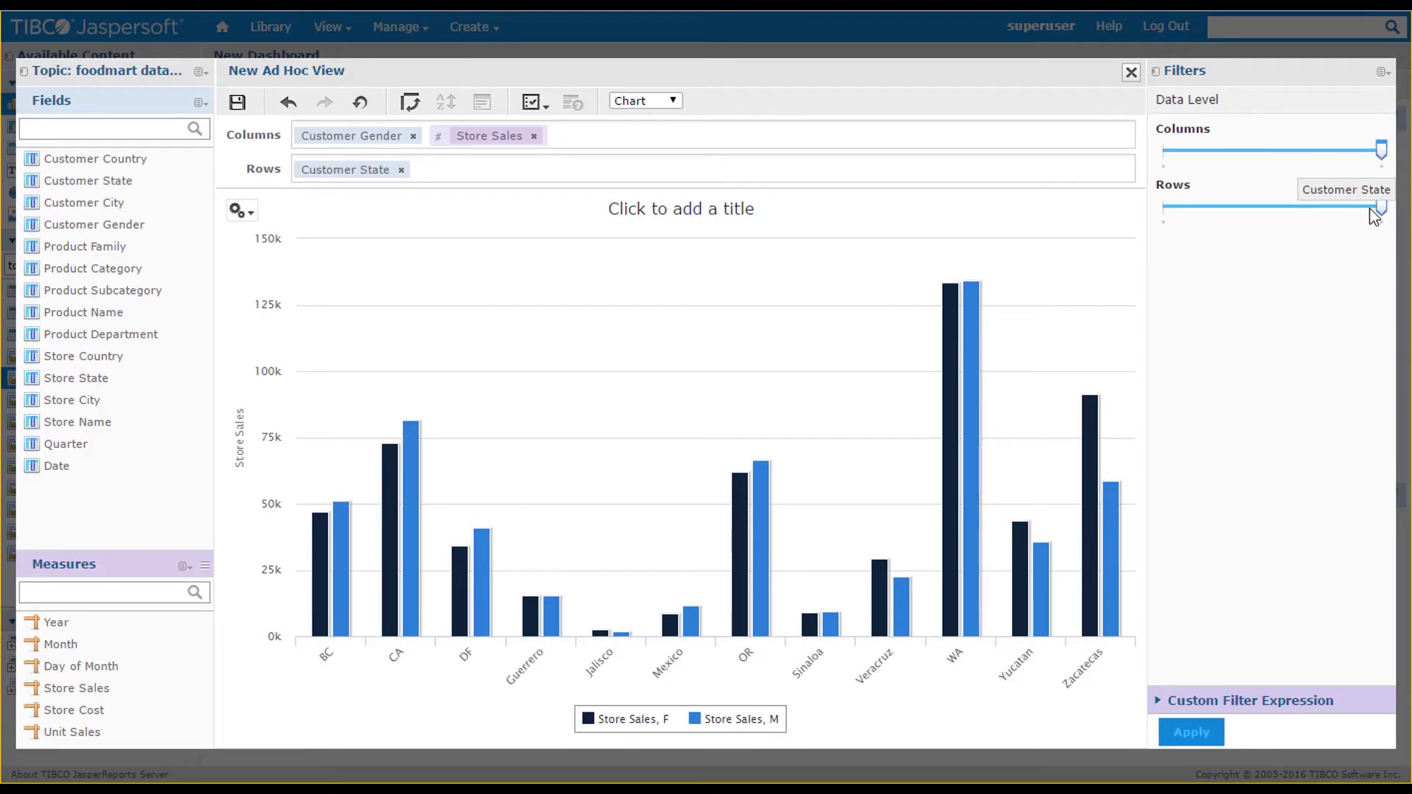
Save the chart to the dashboard as 'Geography'
click(240, 106)
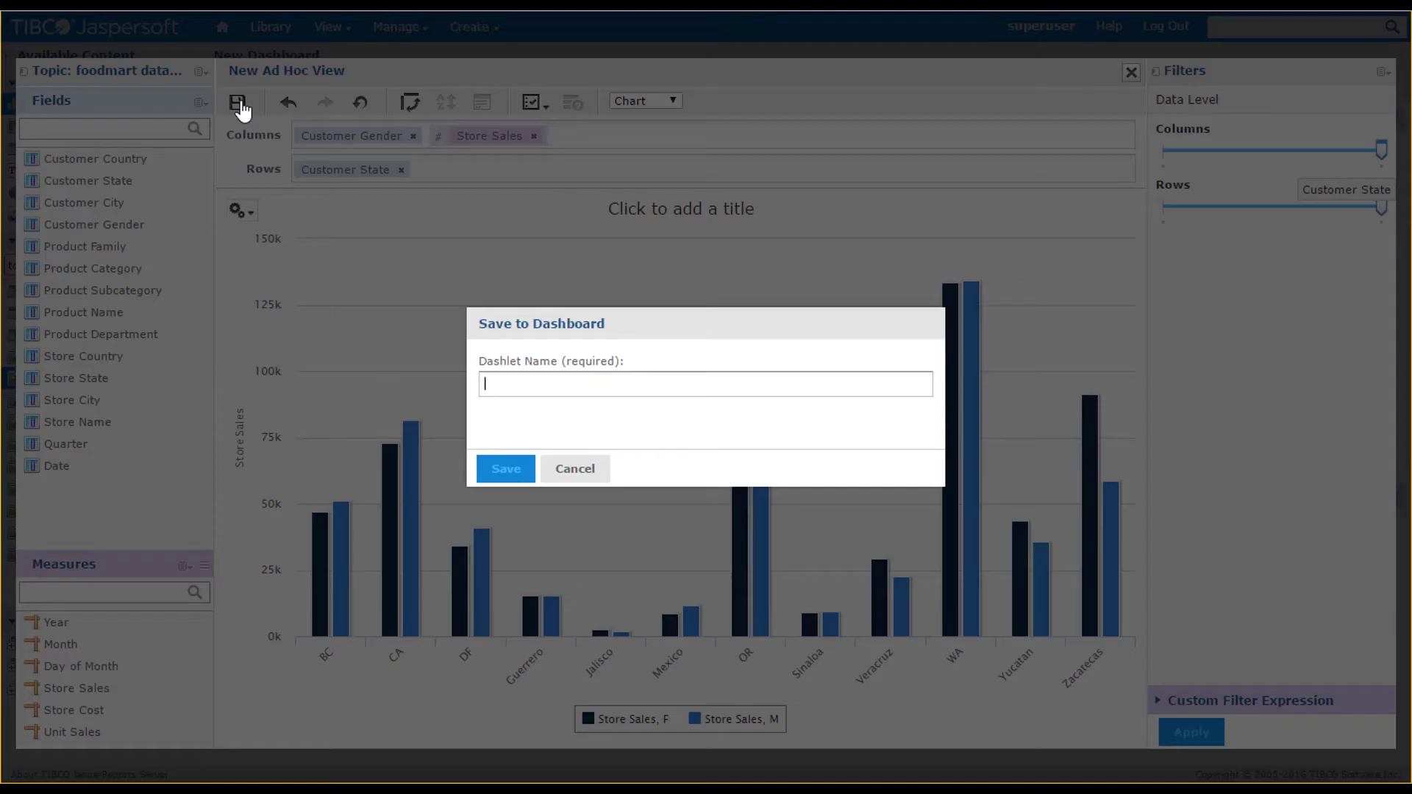
text(Geograp)
text(hy)
click(491, 475)
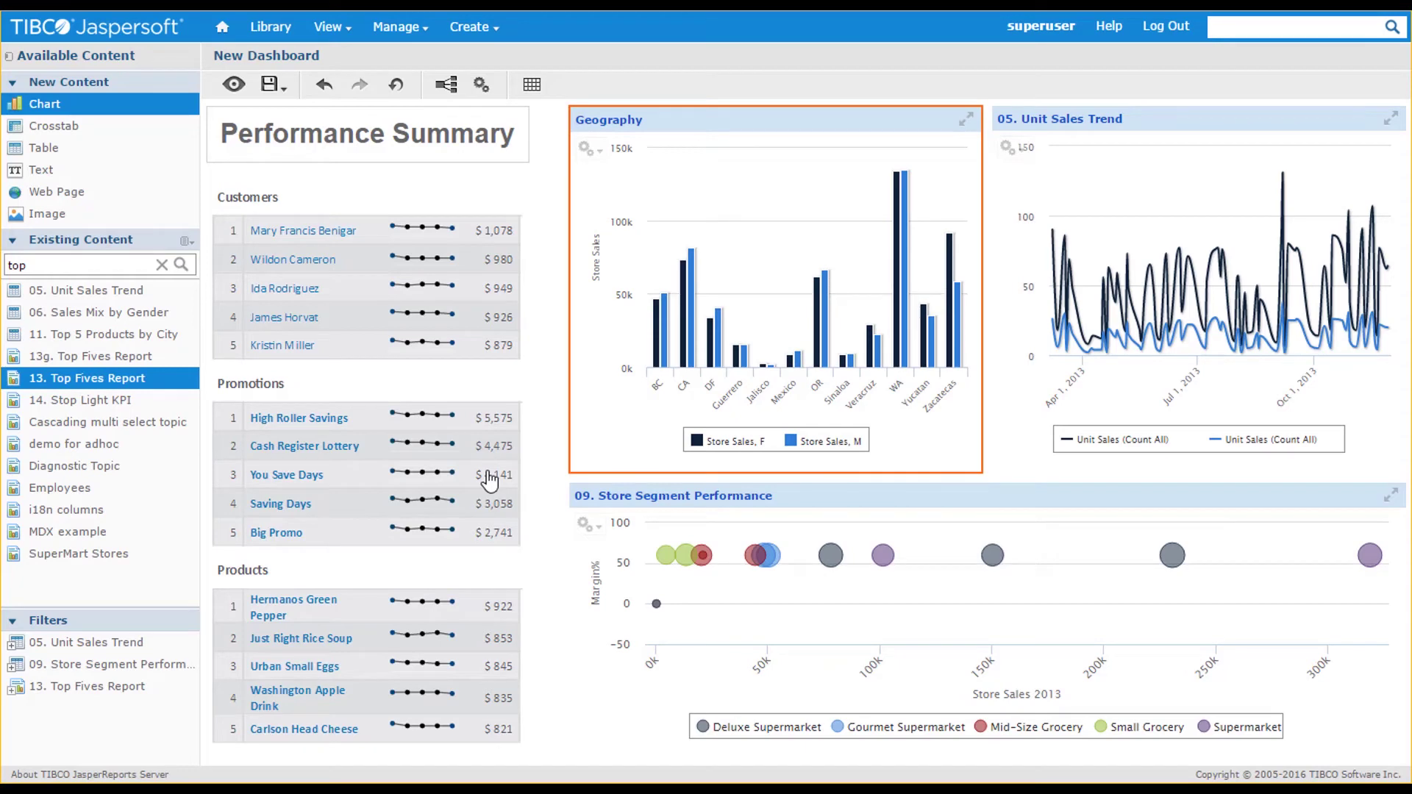
Switch the dashboard to display mode
click(234, 85)
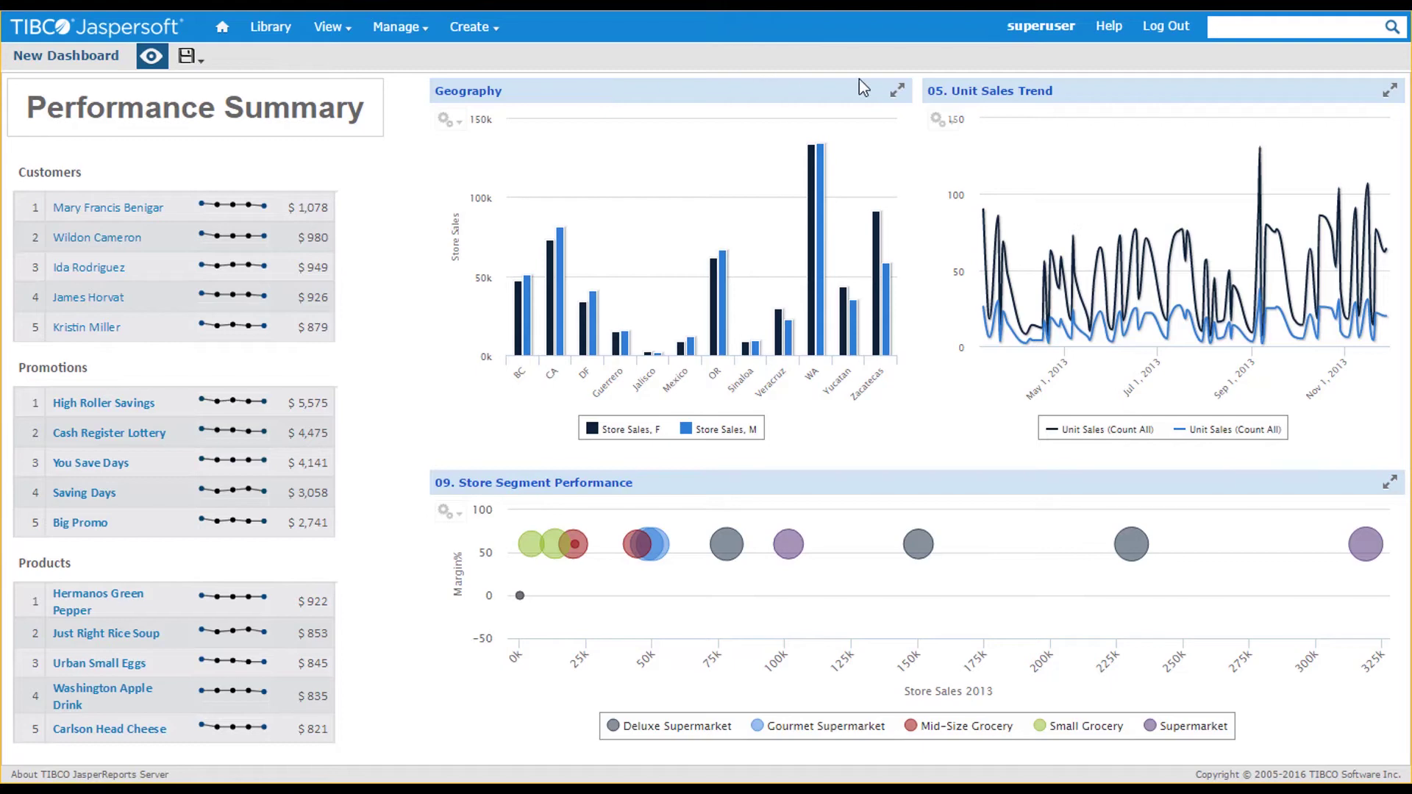
Maximize Unit Sales Trend, zoom October–November, reset, restore, then drill into the top customer's report
click(1391, 101)
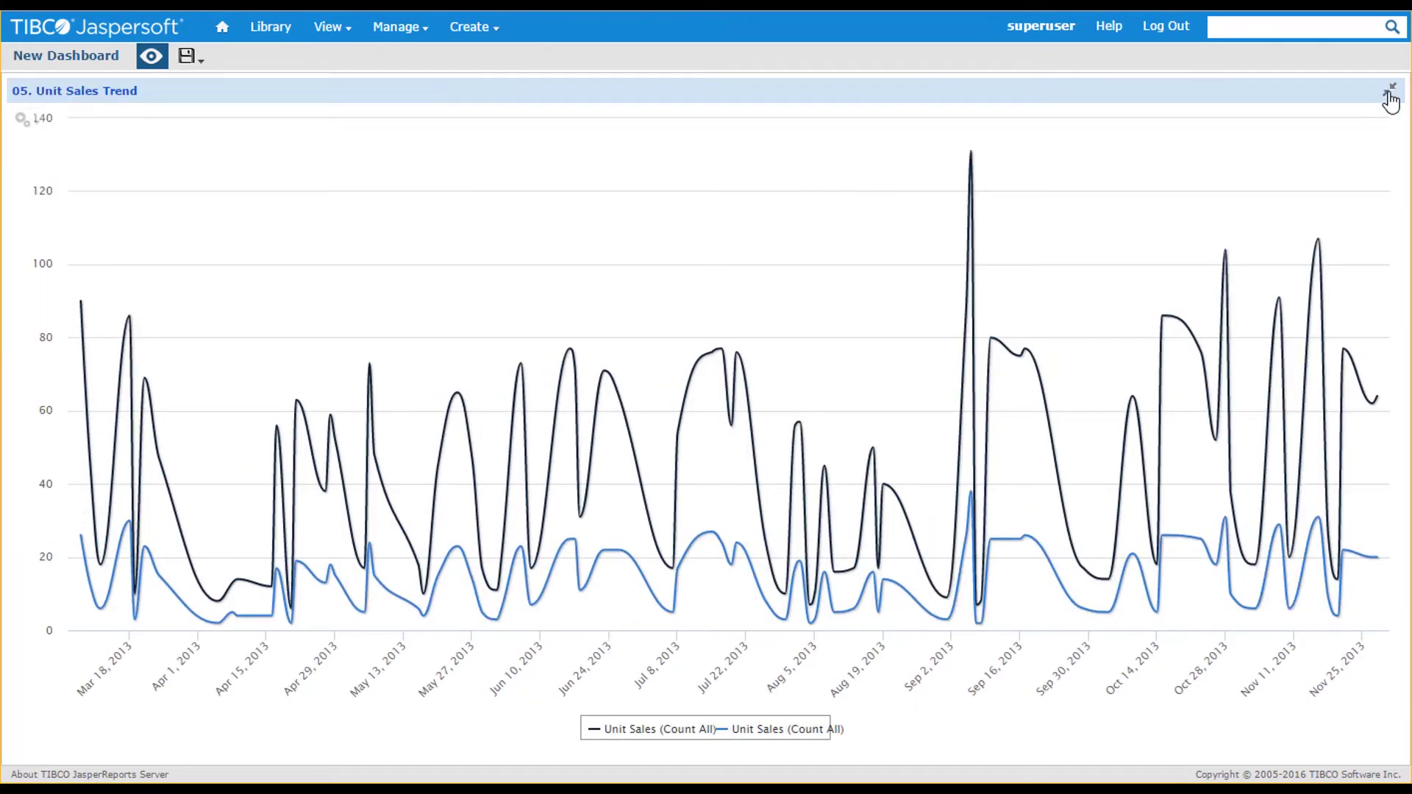
mouse_move(1119, 359)
mouse_down()
mouse_move(1212, 514)
mouse_move(1349, 692)
mouse_up()
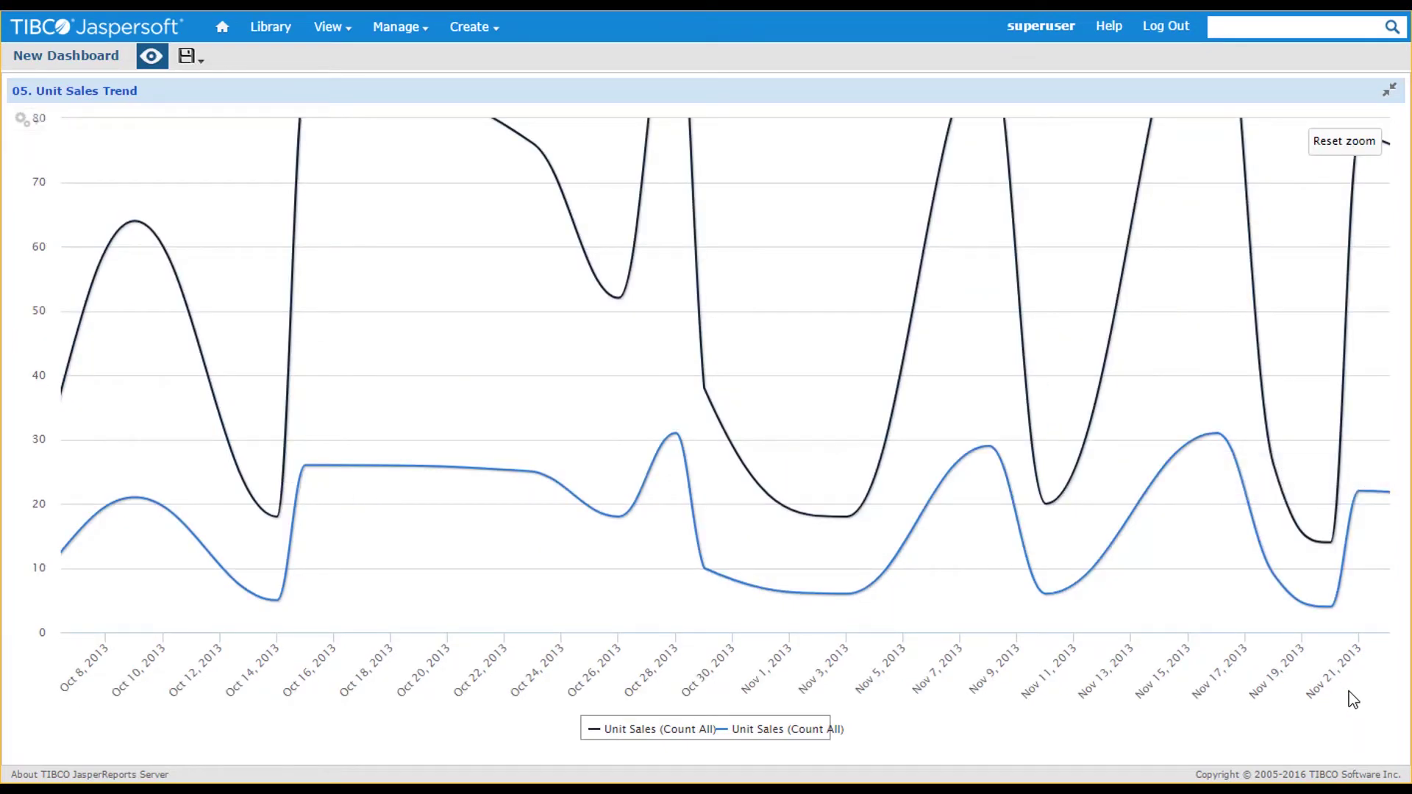
click(1335, 146)
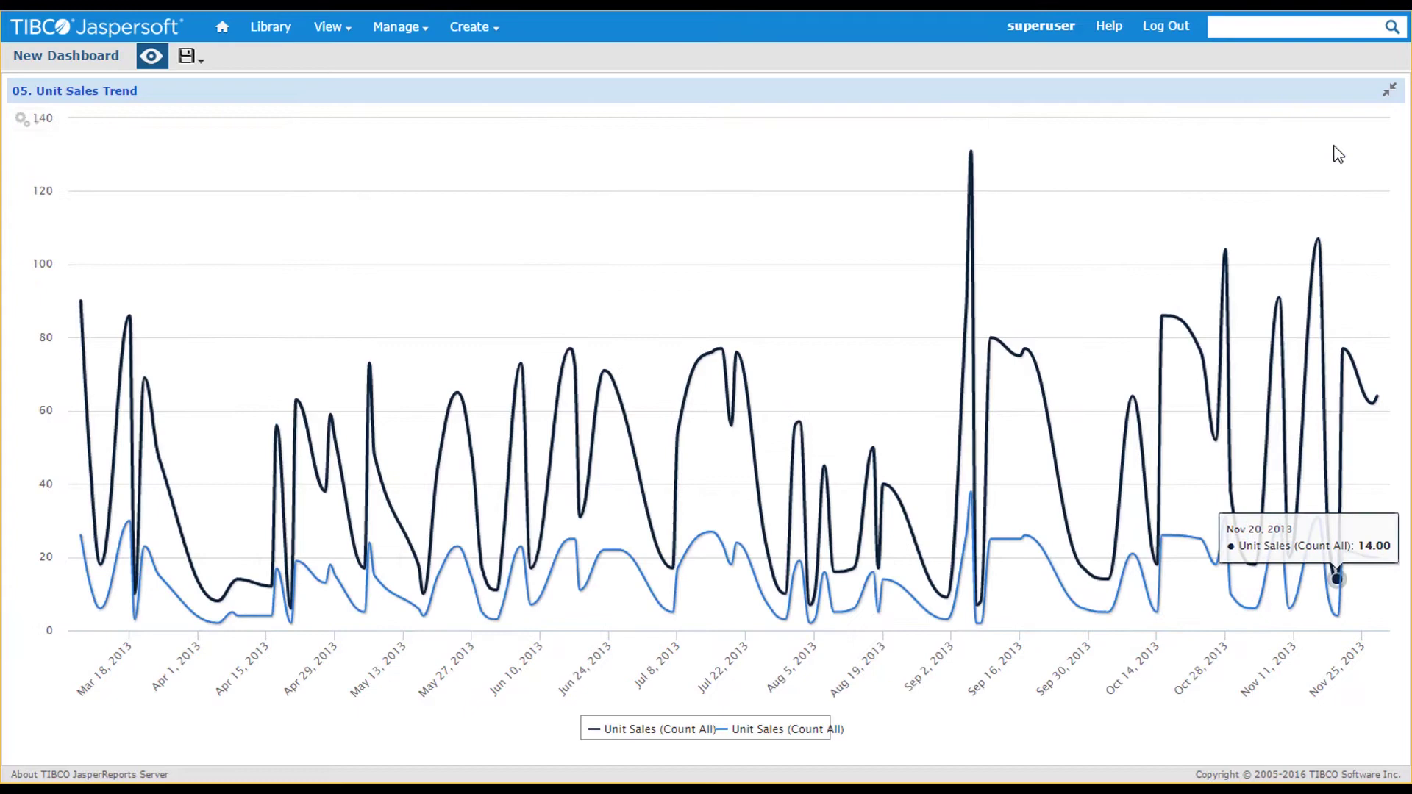
click(1388, 91)
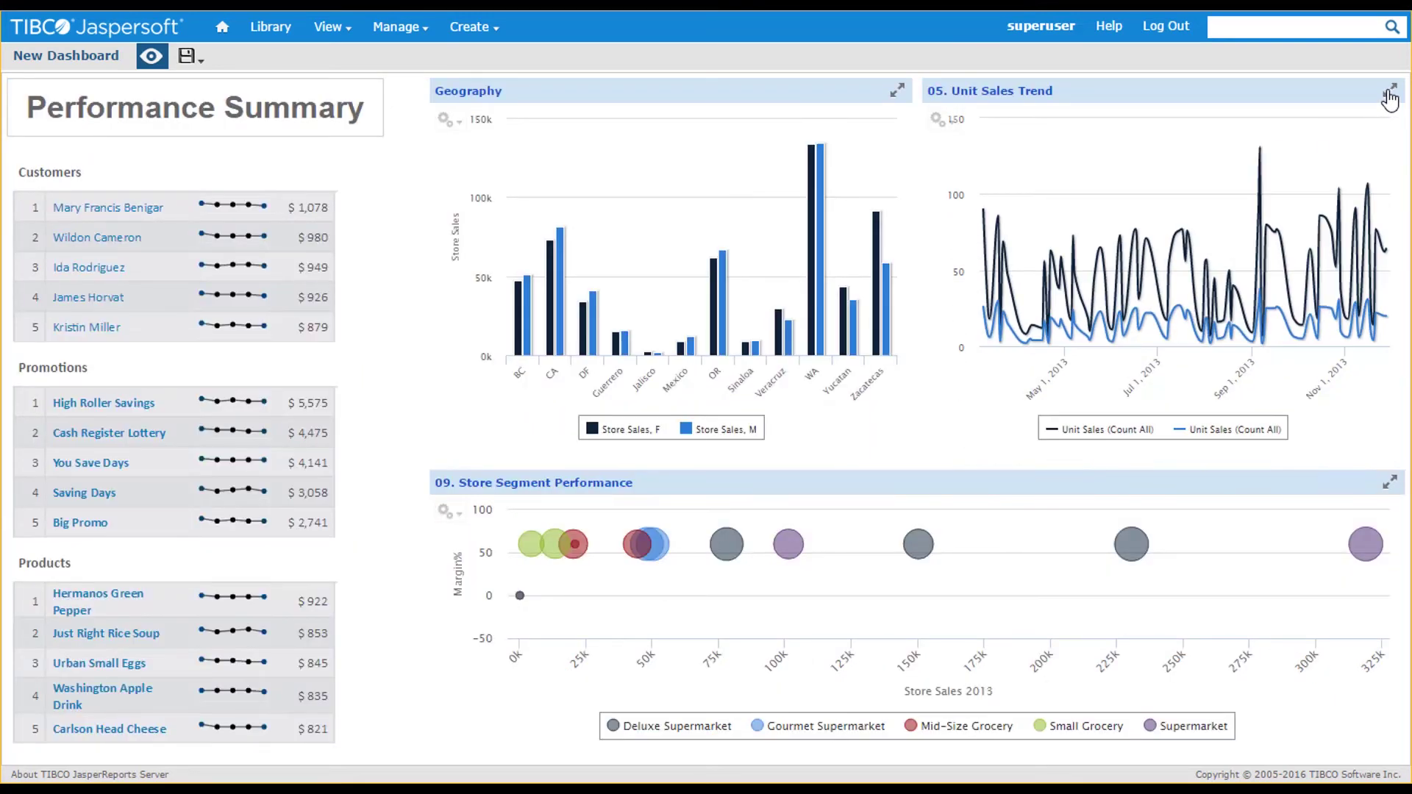
click(131, 210)
Save the dashboard as 'New Dashboard Demo' in Public > Samples, then bring up A1. Tutorial Dashboard's options
click(151, 56)
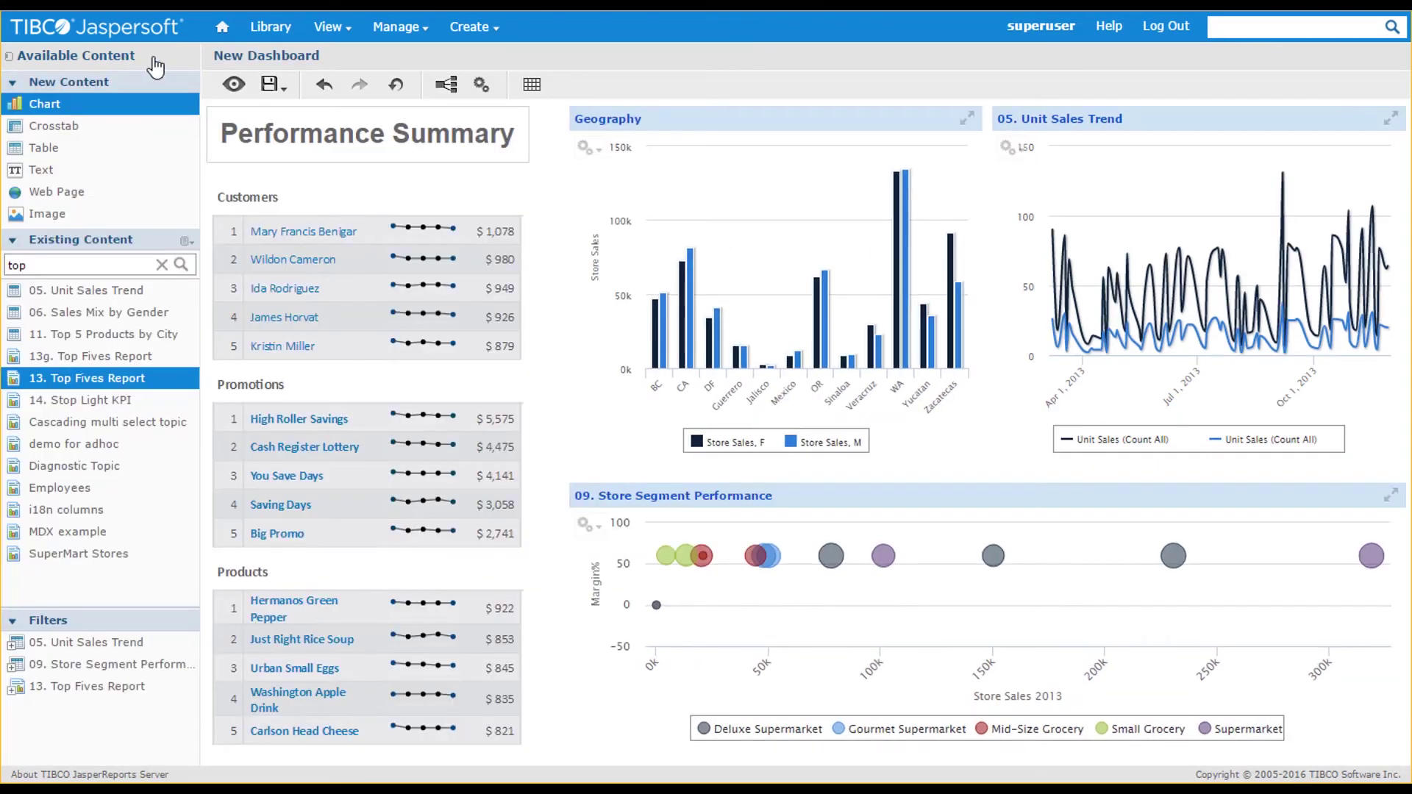
click(271, 85)
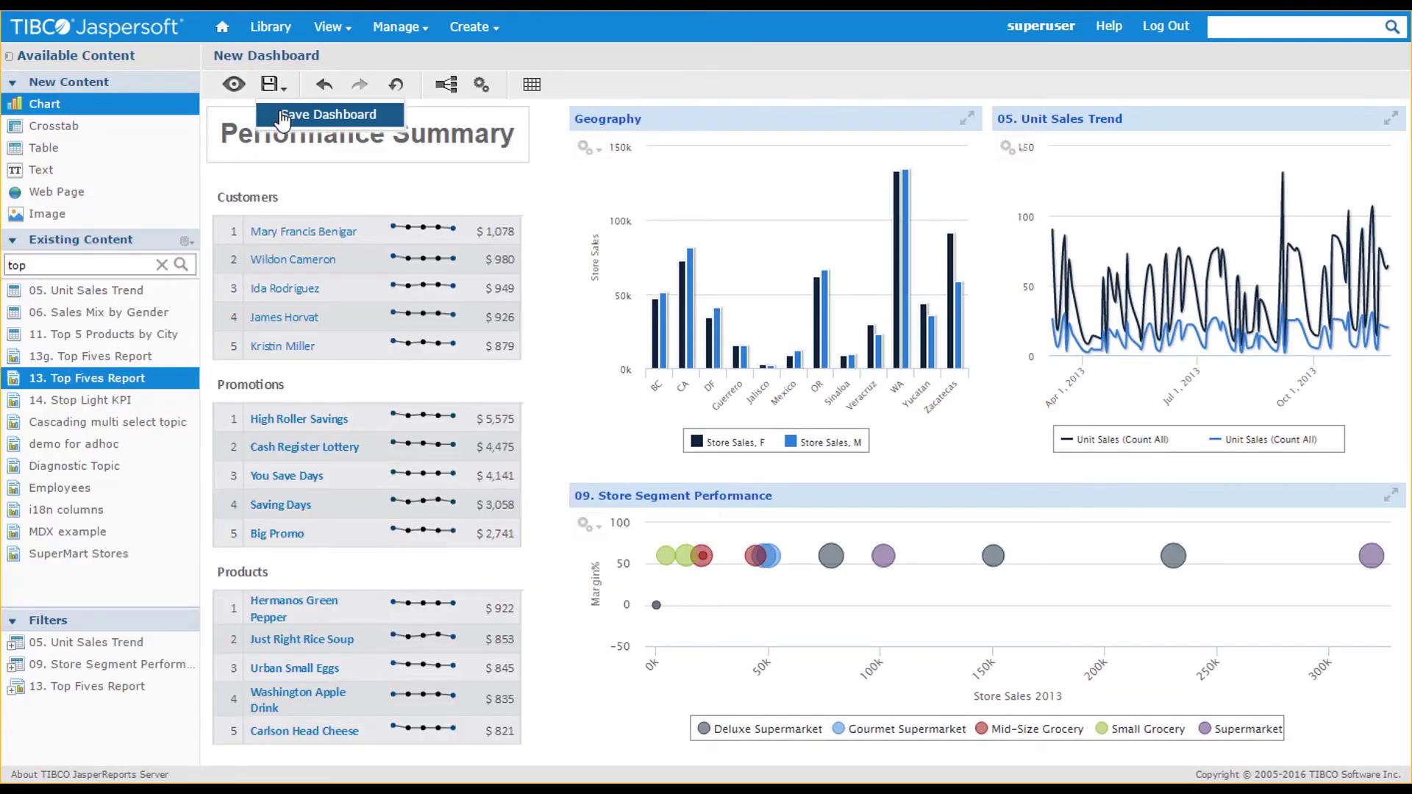
click(283, 118)
text(Demo)
click(549, 375)
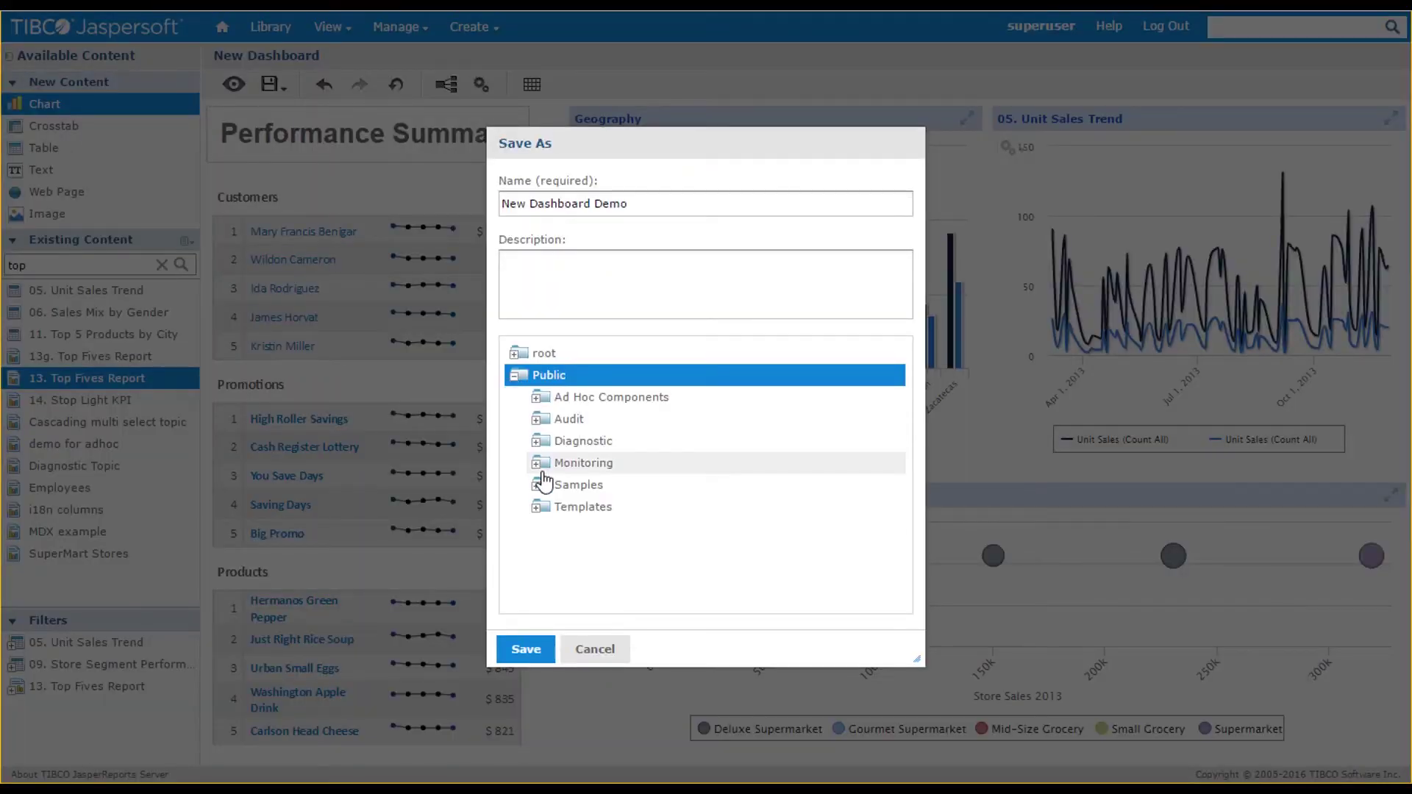
click(566, 485)
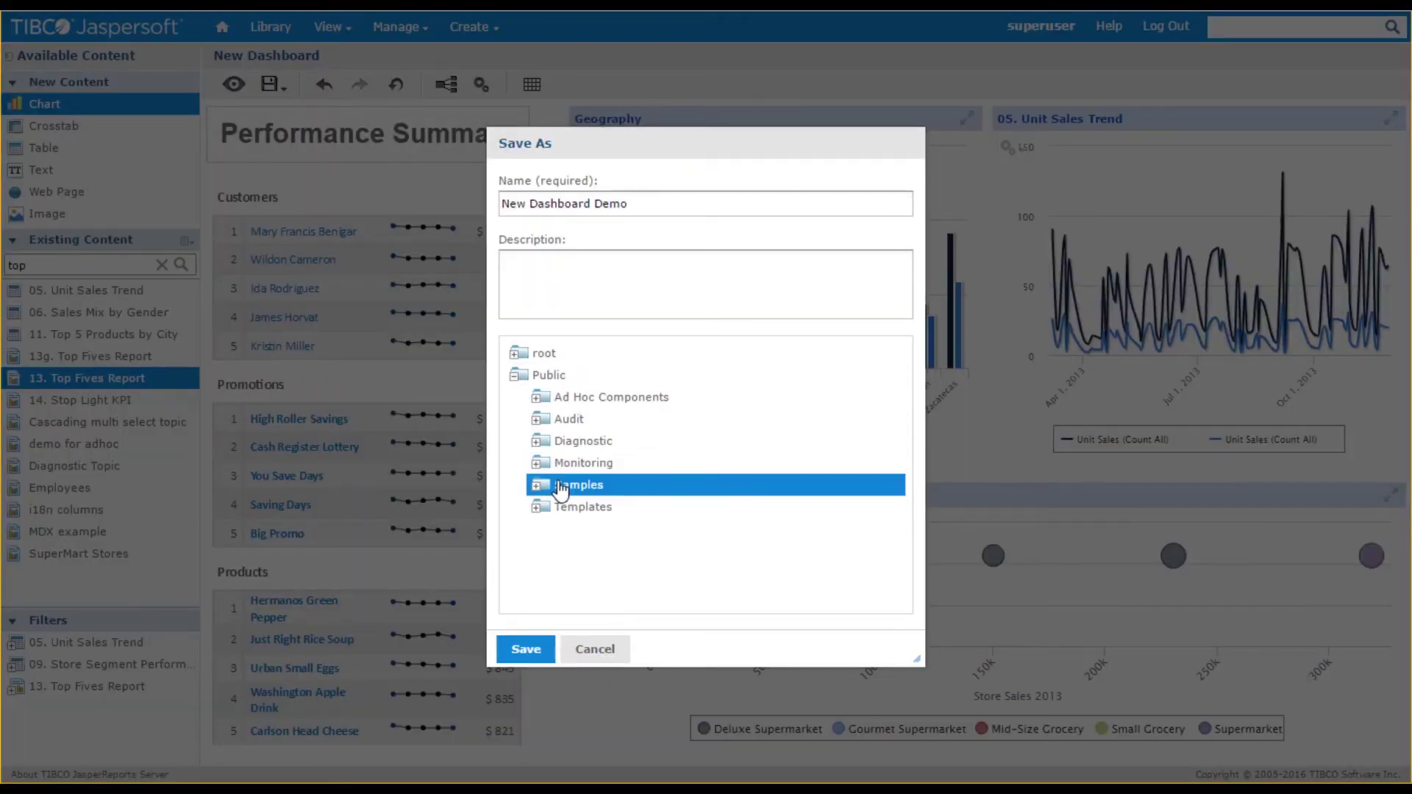
click(535, 654)
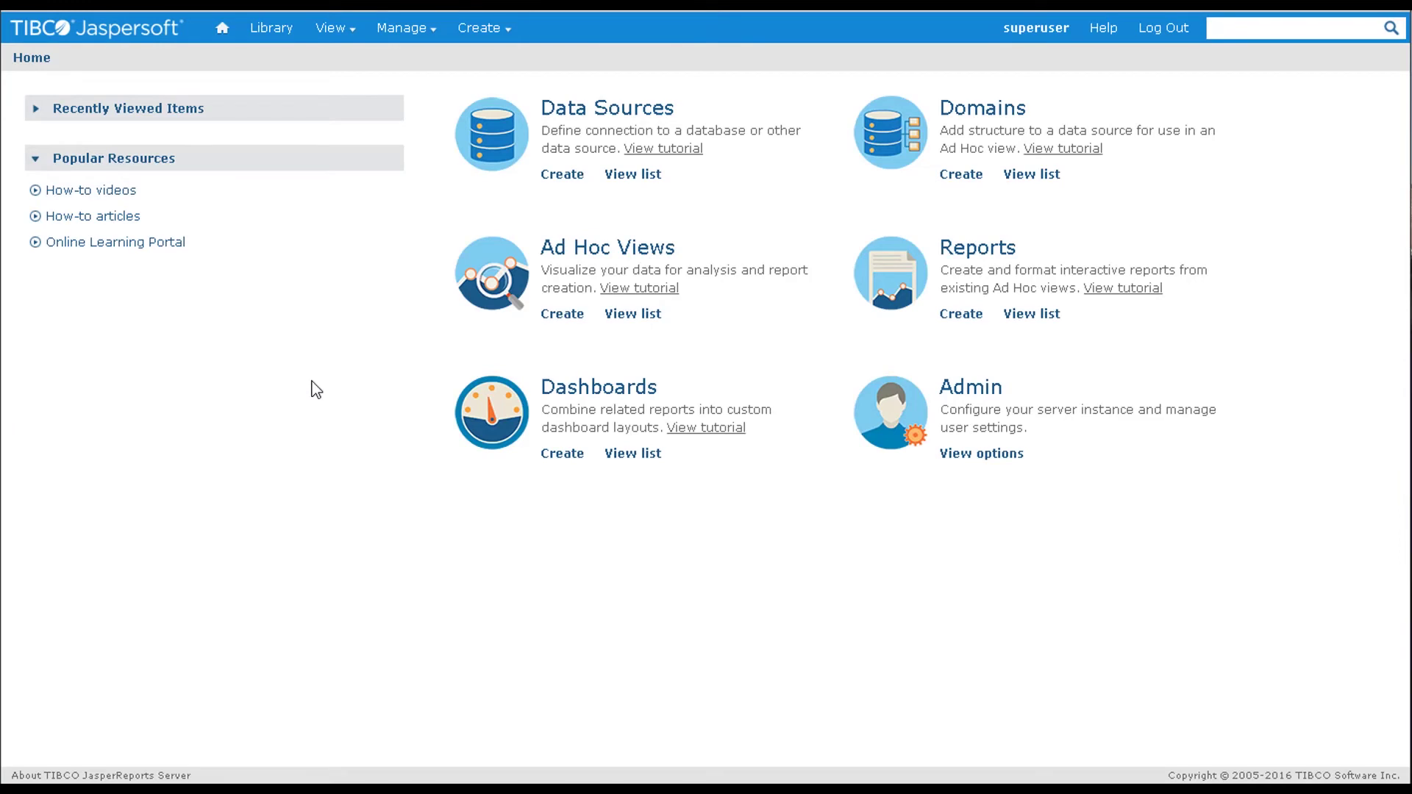
click(637, 455)
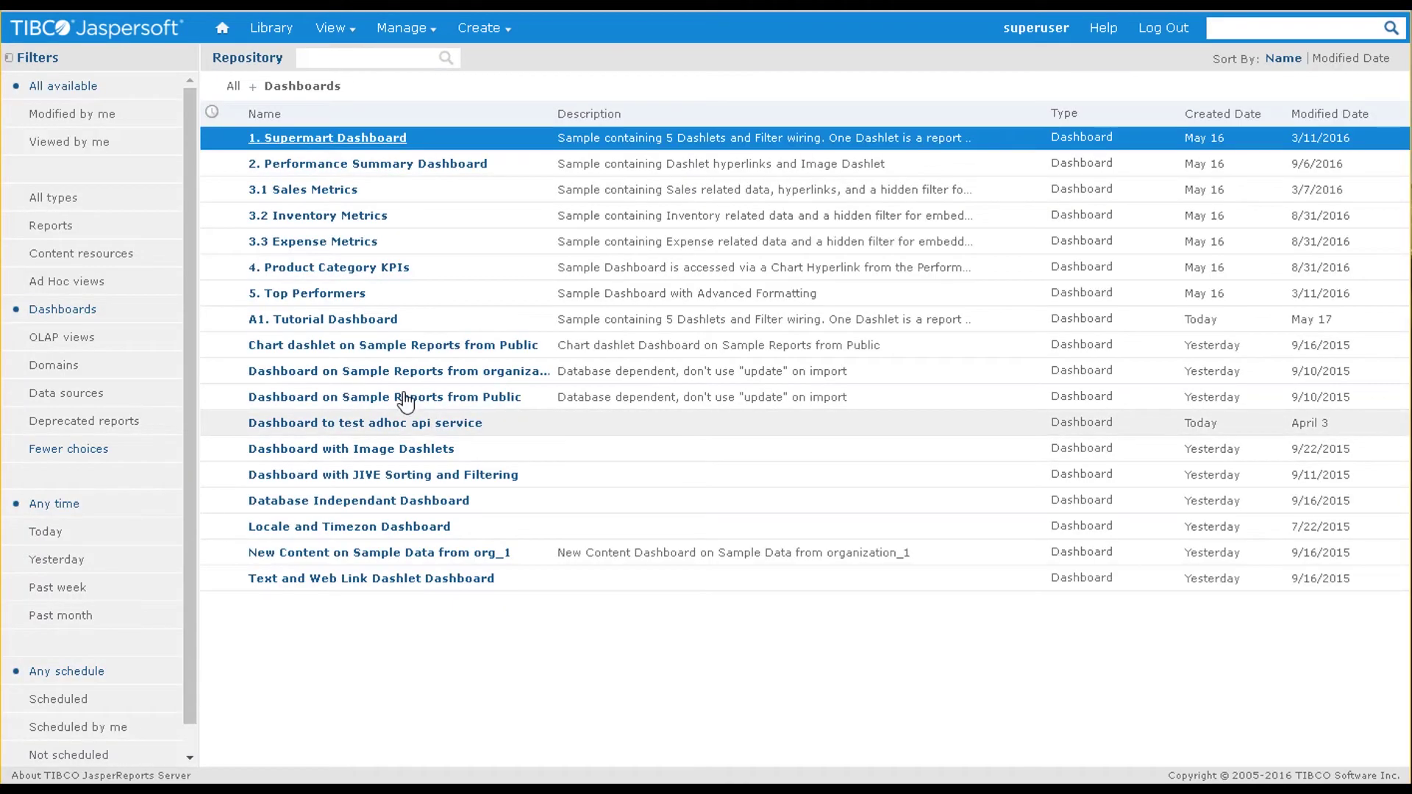
right_click(346, 321)
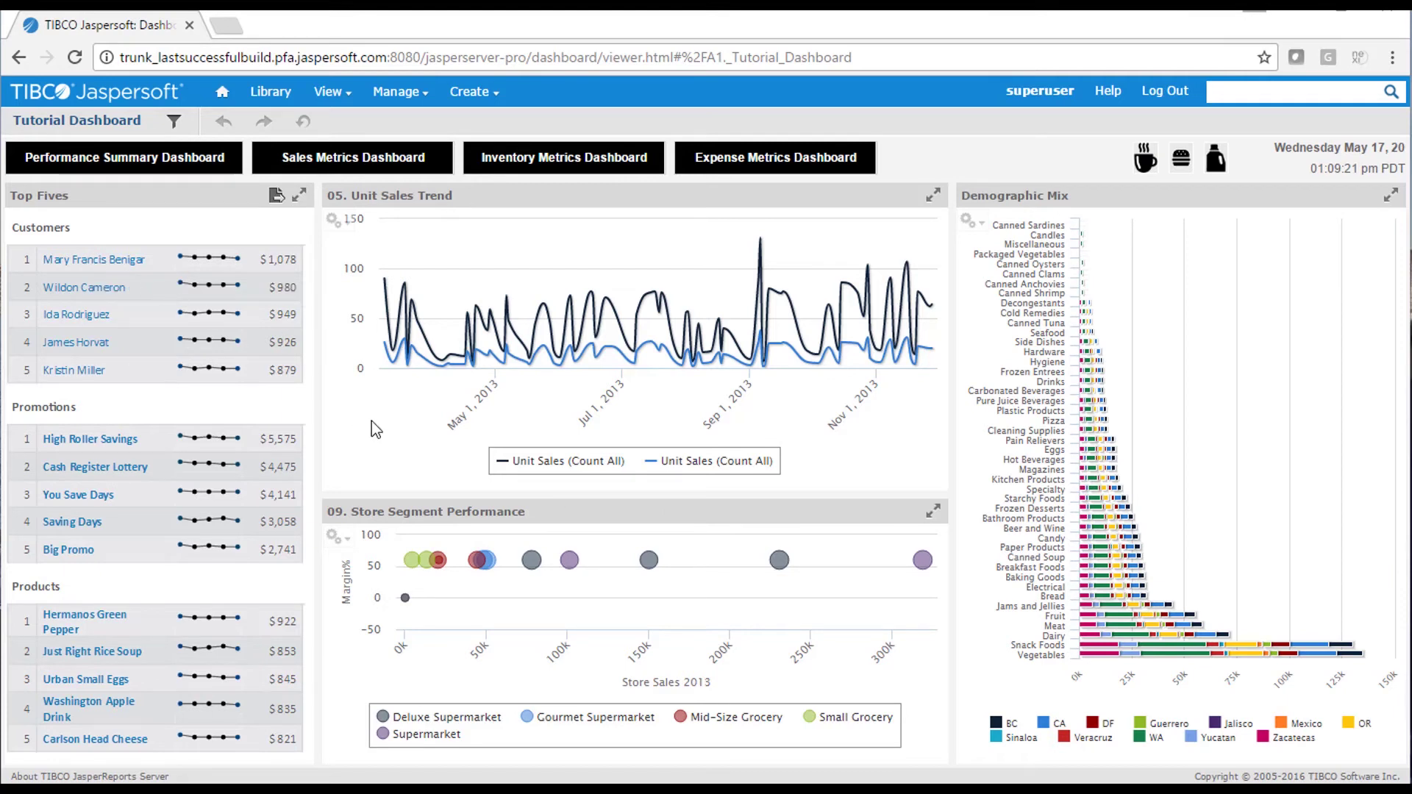
Read the values on the Tutorial Dashboard's Unit Sales Trend and Demographic Mix chart bubbles
mouse_move(532, 559)
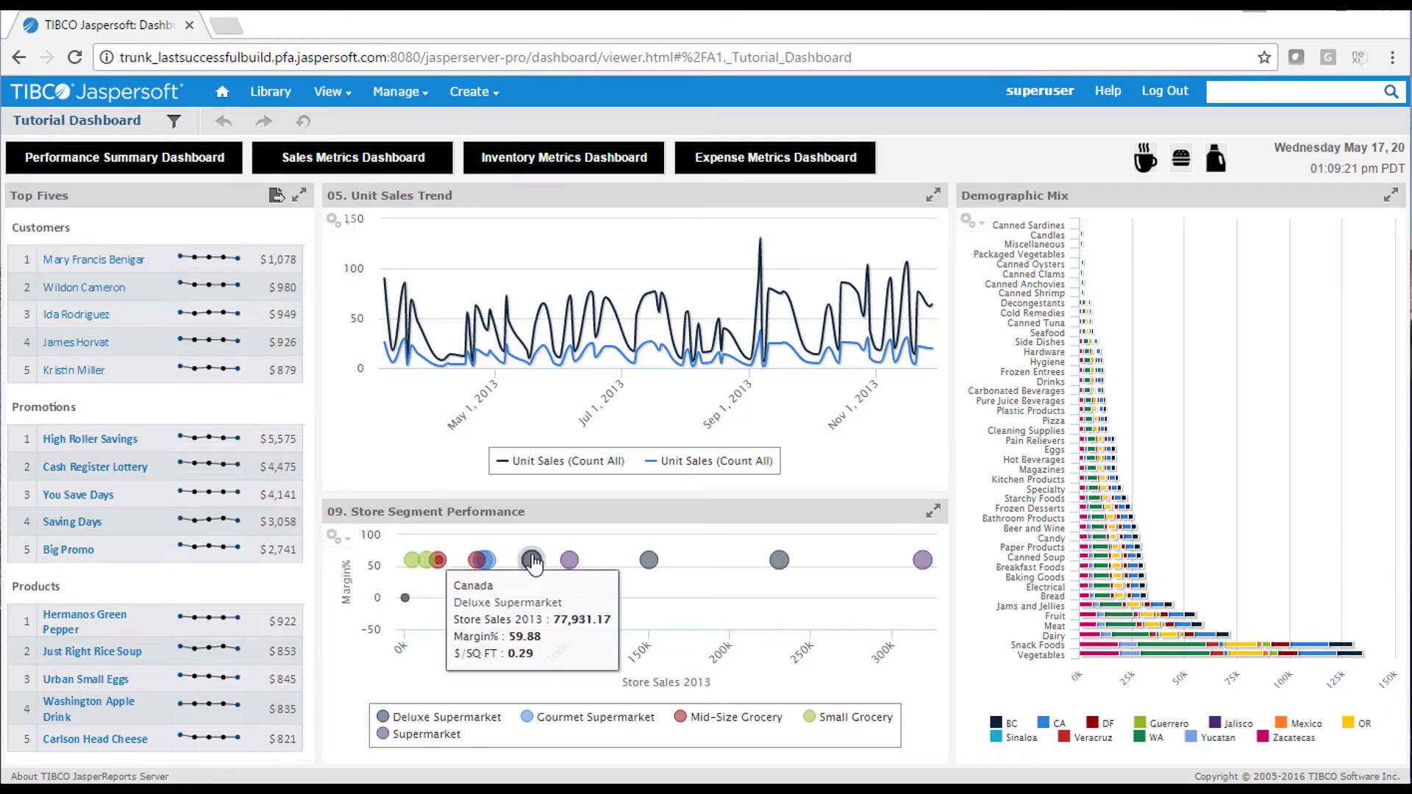
mouse_move(1090, 421)
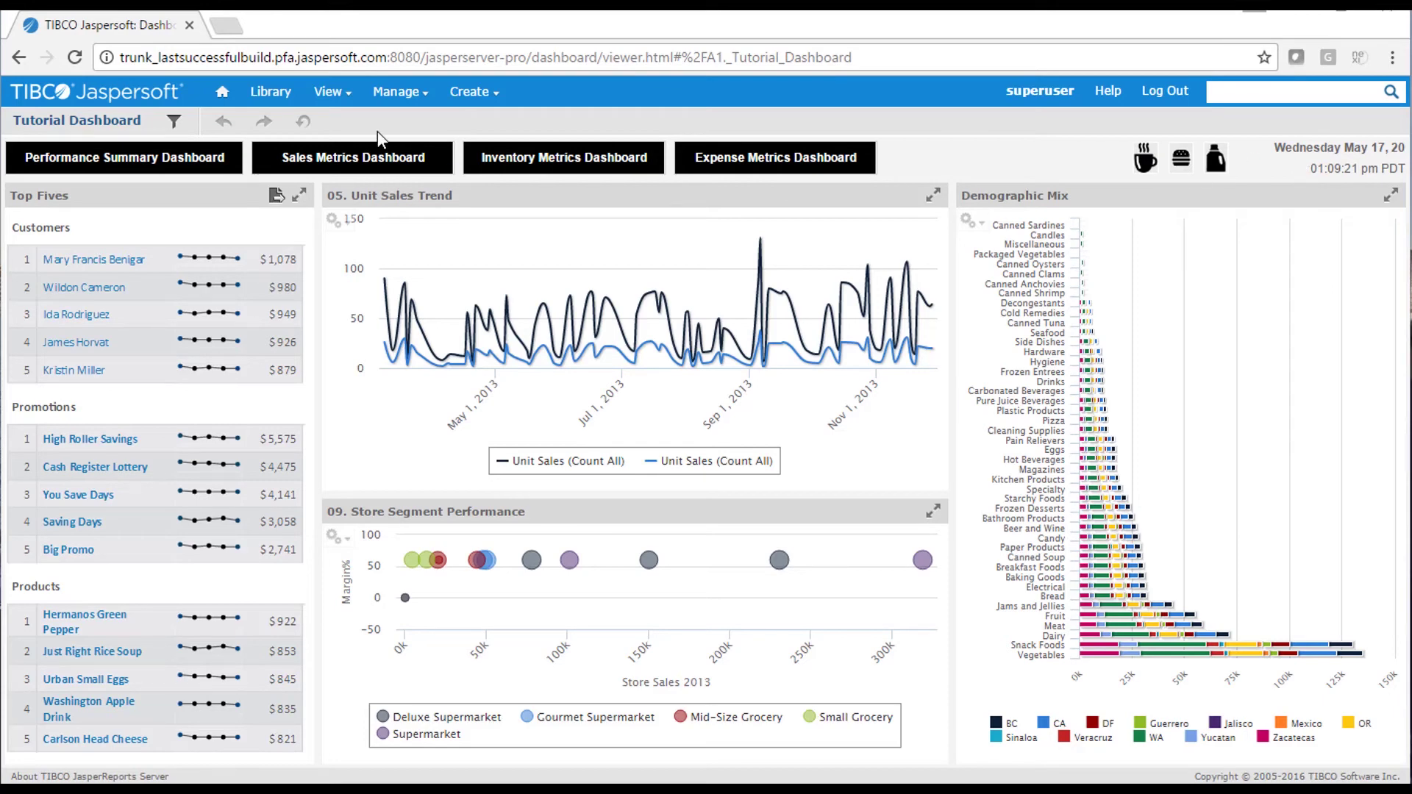
Try the Performance Summary and top drink performers linked dashboards, returning to the Tutorial Dashboard
click(213, 158)
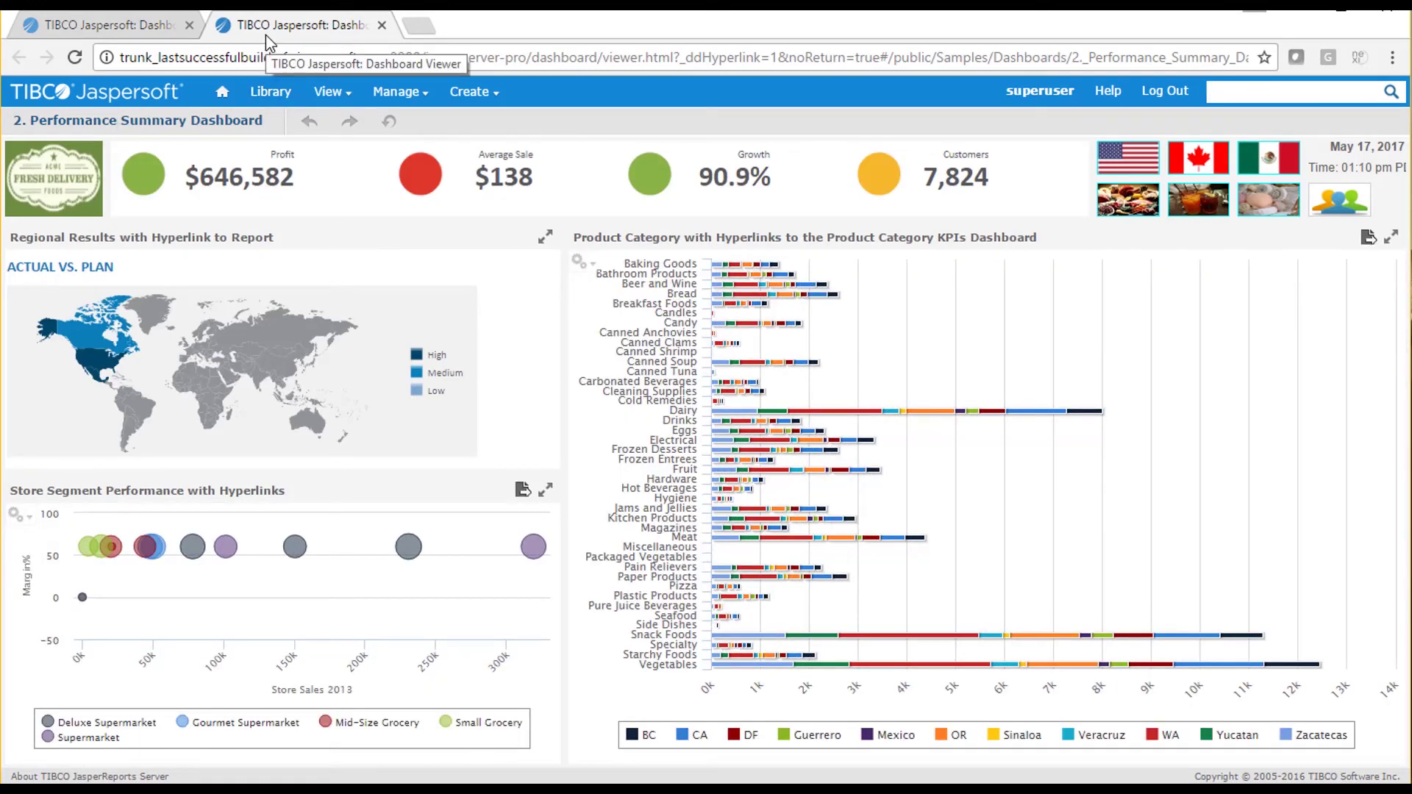
click(382, 25)
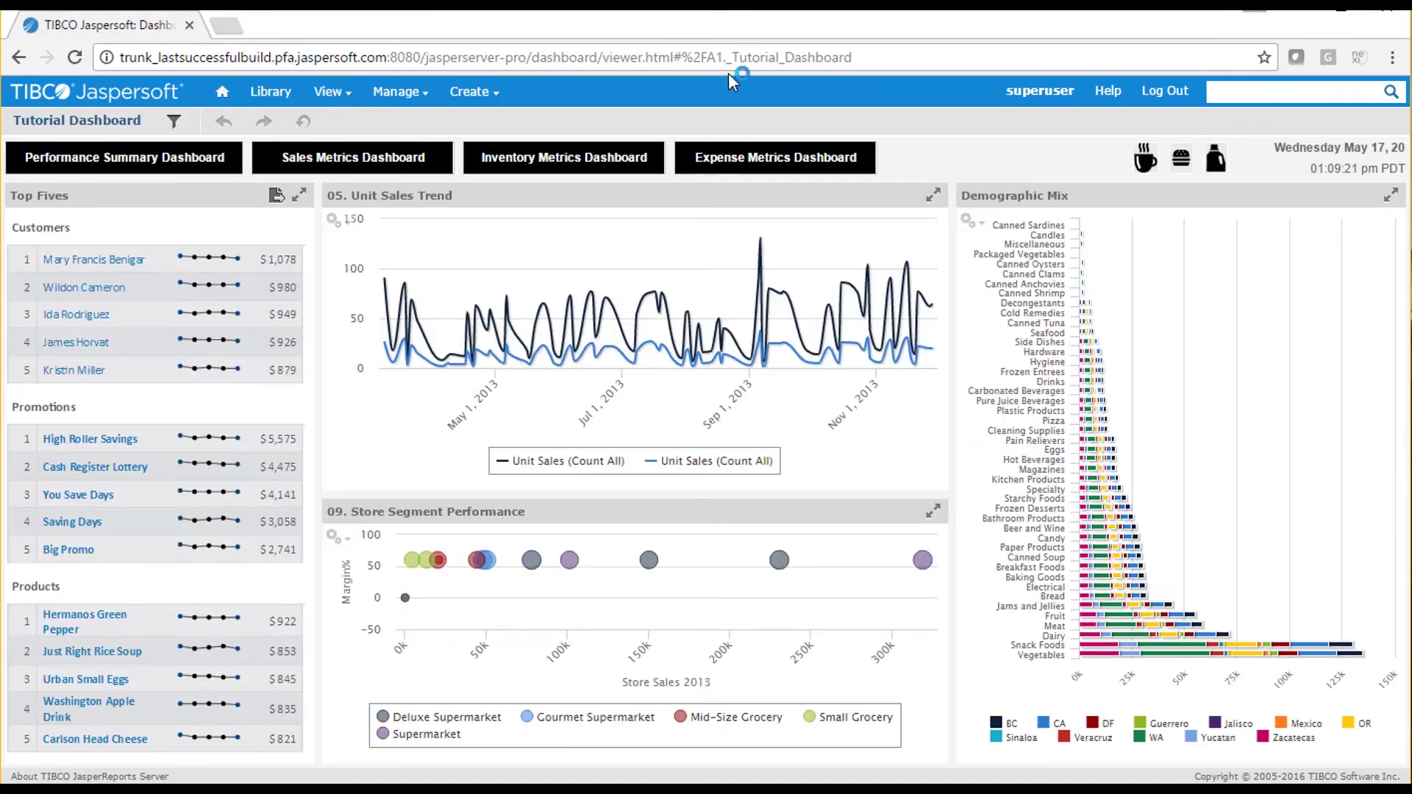
click(1142, 164)
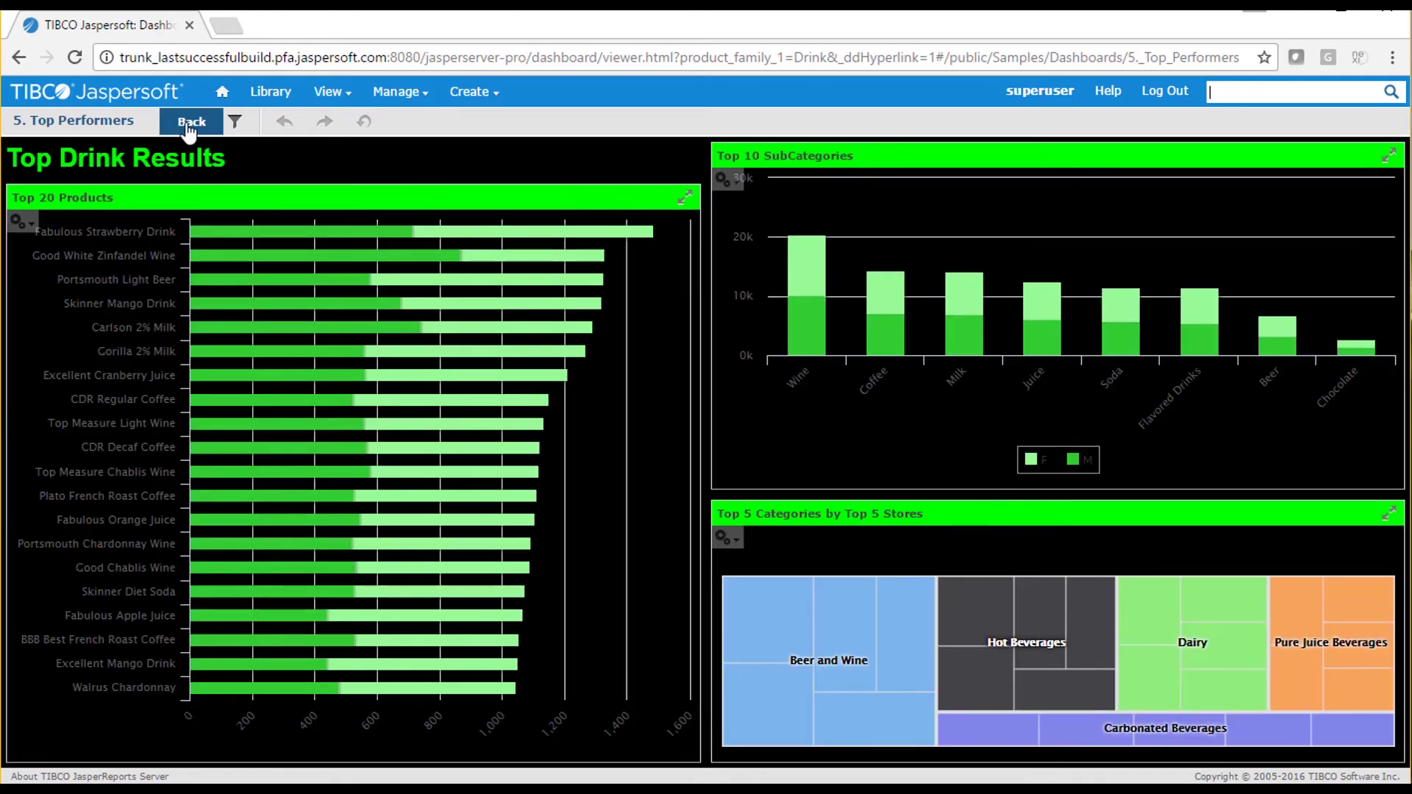
click(188, 125)
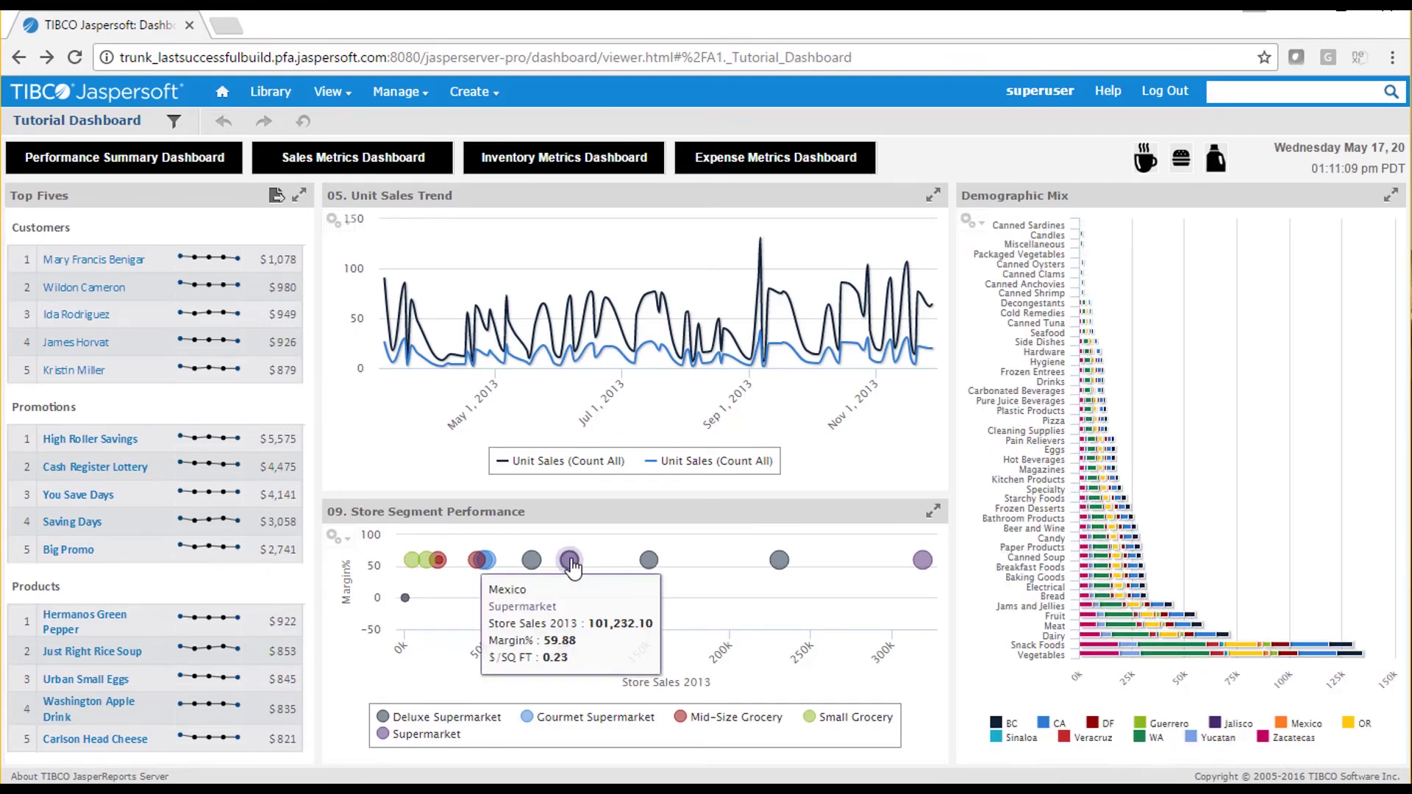
Filter the panels to Mexico, then Canada, and undo back to the Mexico filter
click(572, 563)
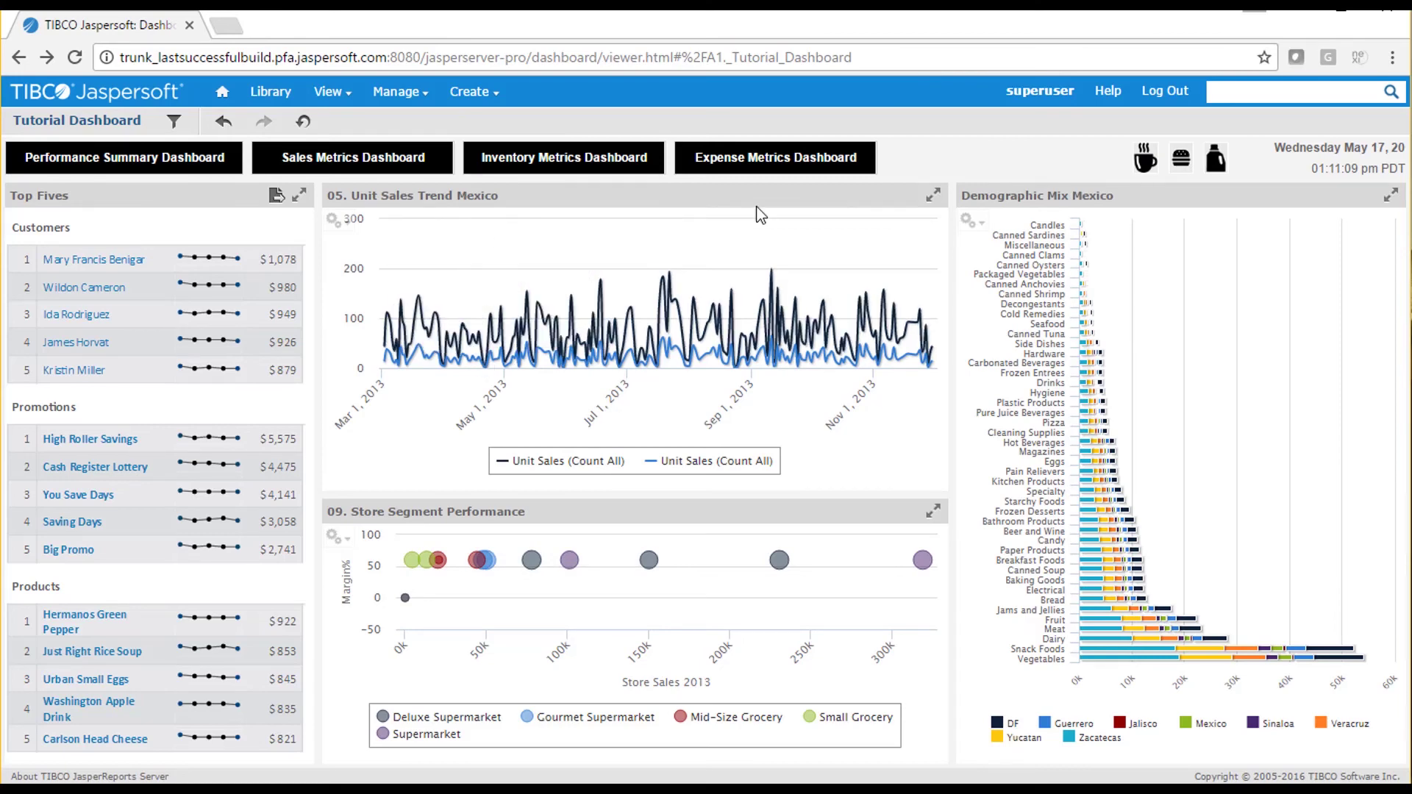
click(969, 221)
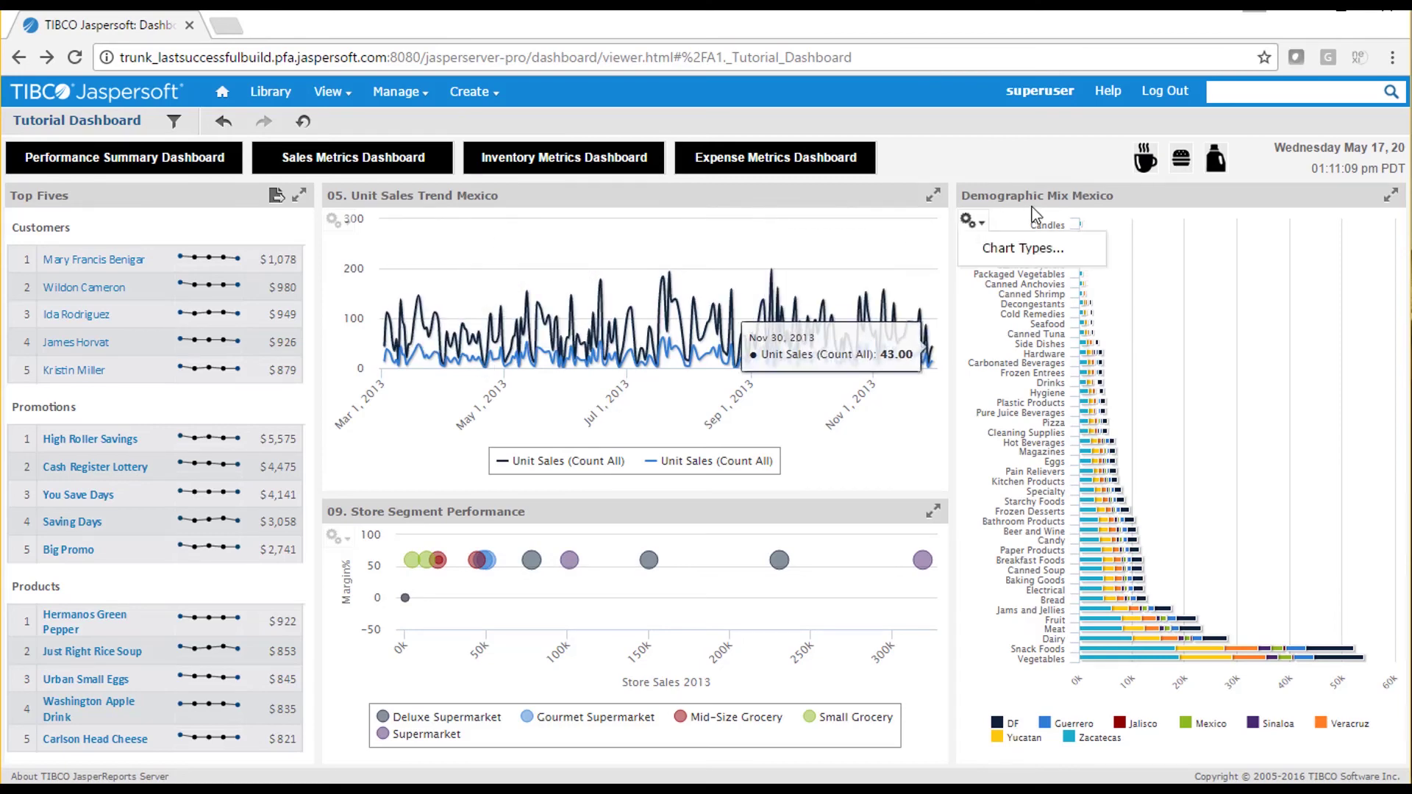
click(529, 564)
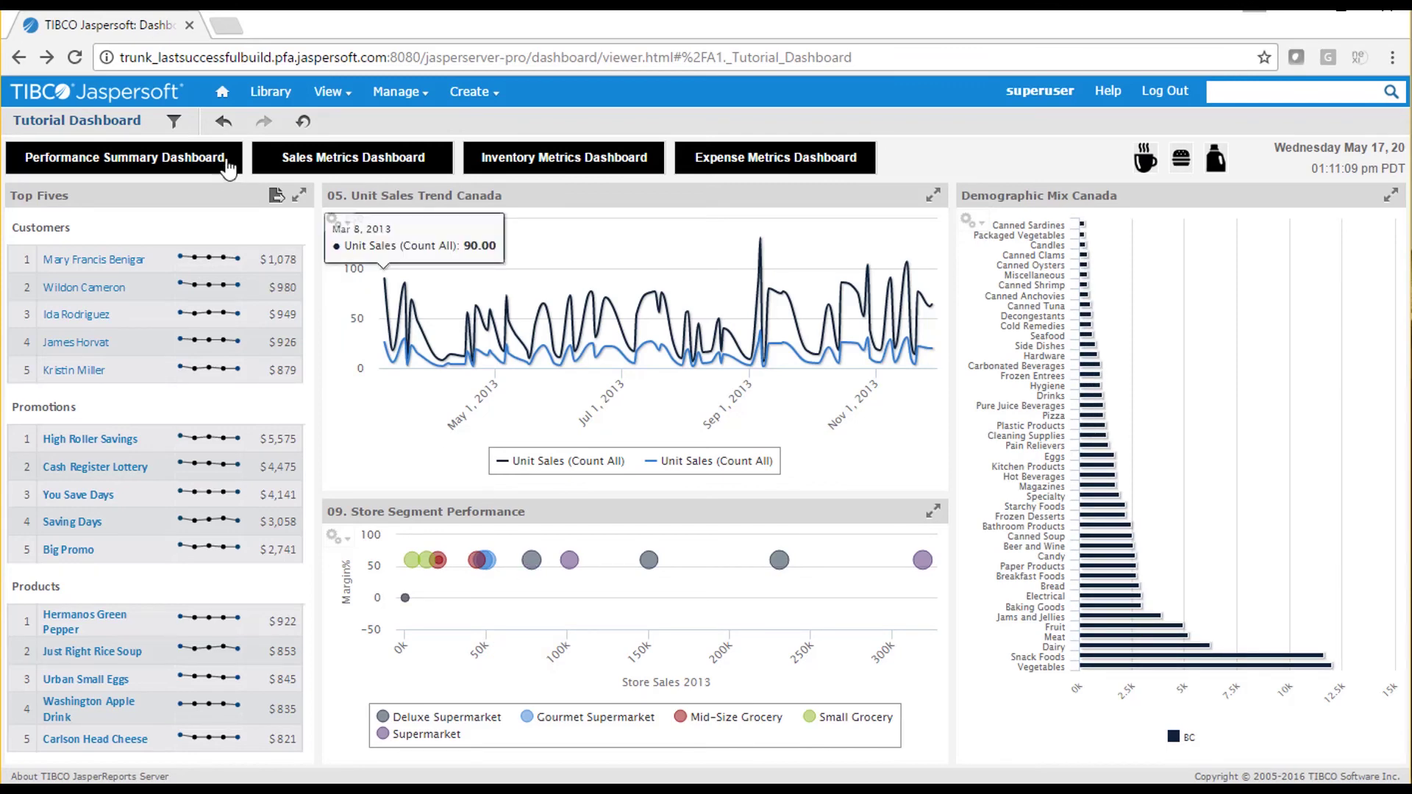
click(223, 122)
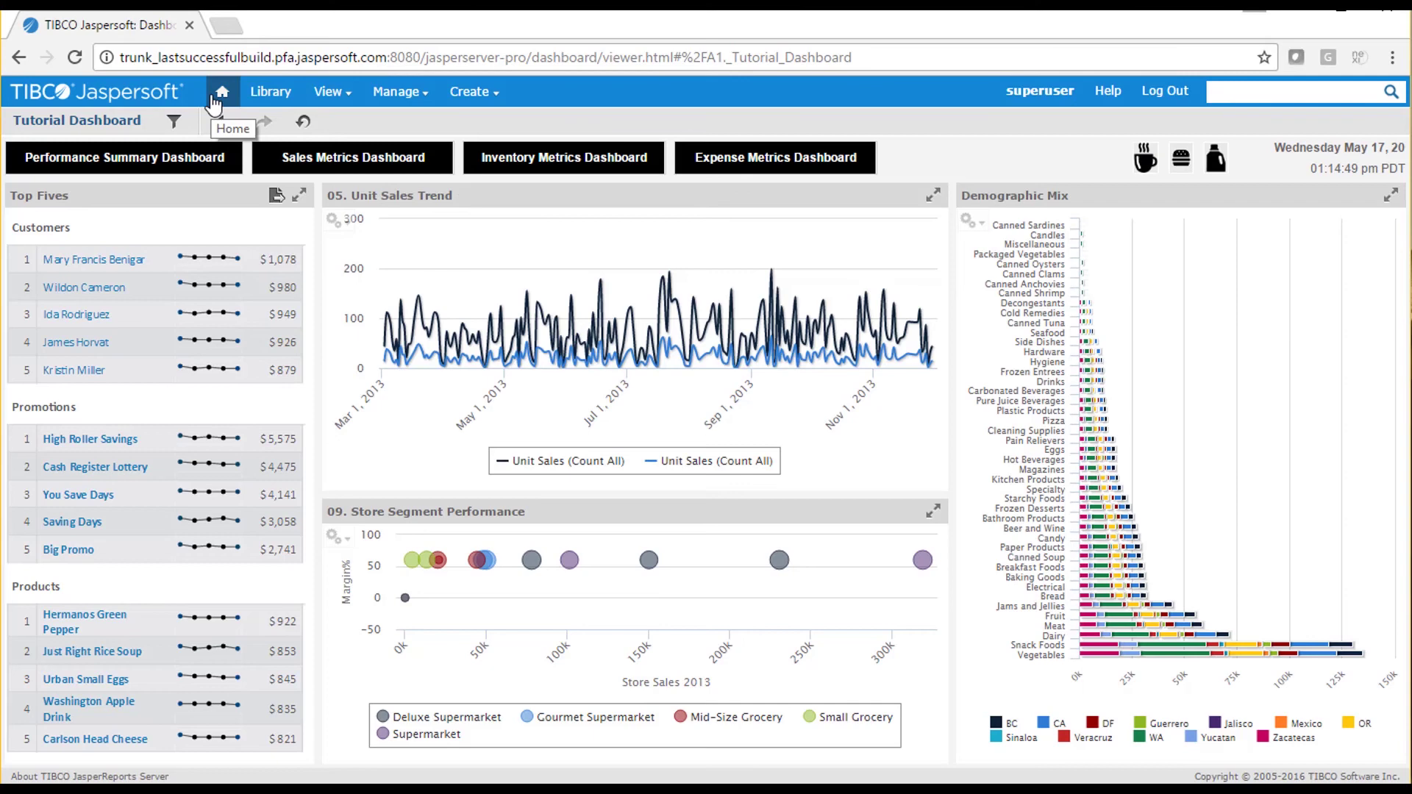
Start a new schedule for the Tutorial Dashboard from the Dashboards list
click(220, 94)
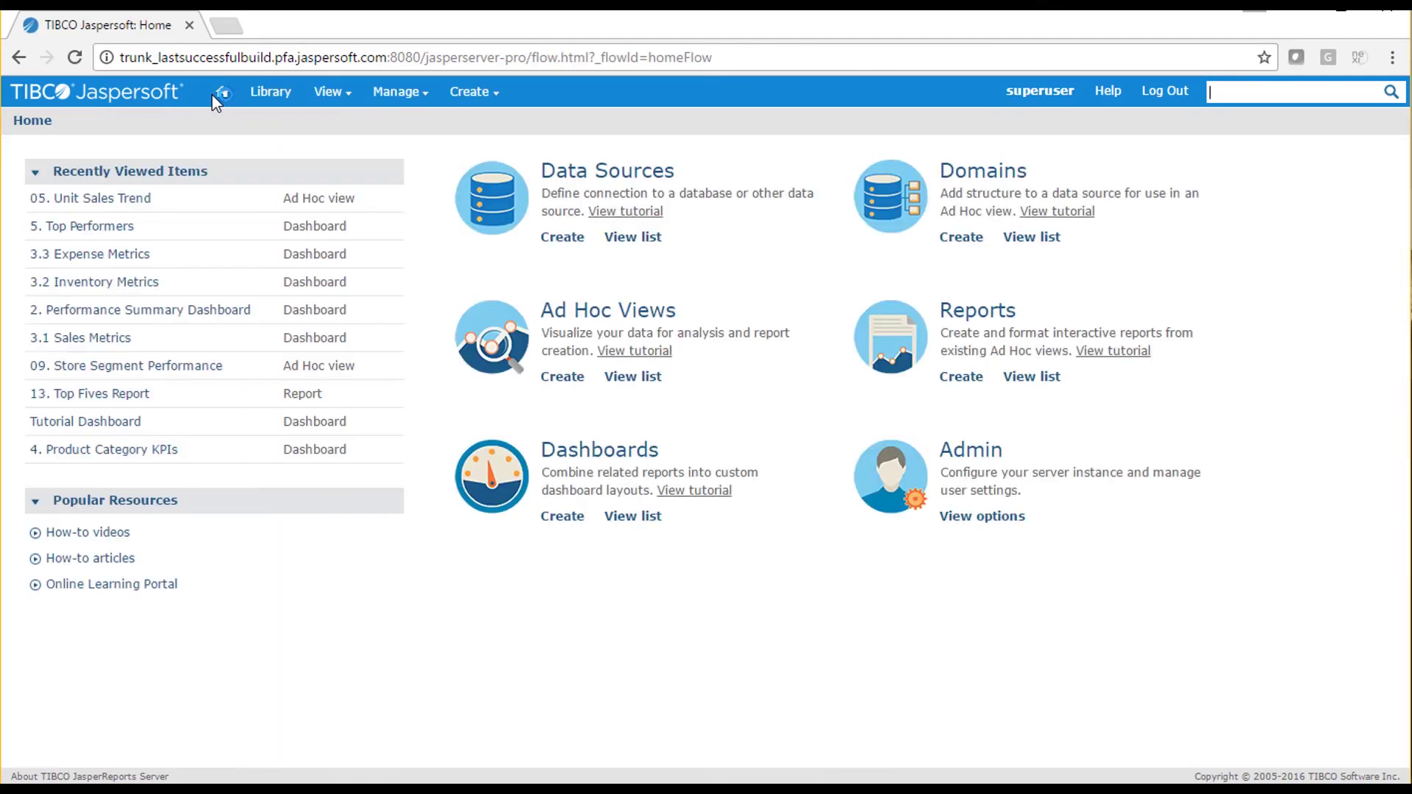
click(624, 519)
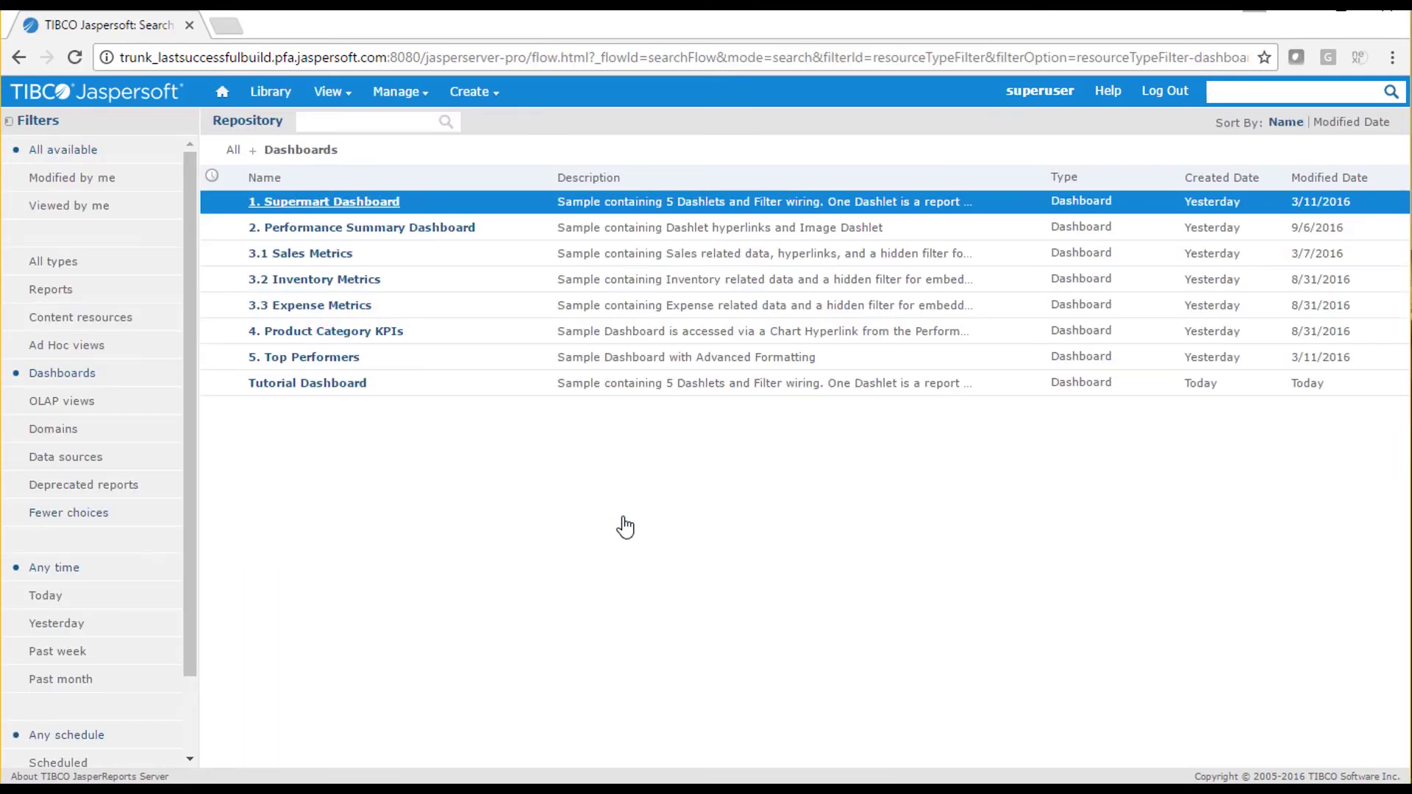
right_click(264, 384)
click(319, 467)
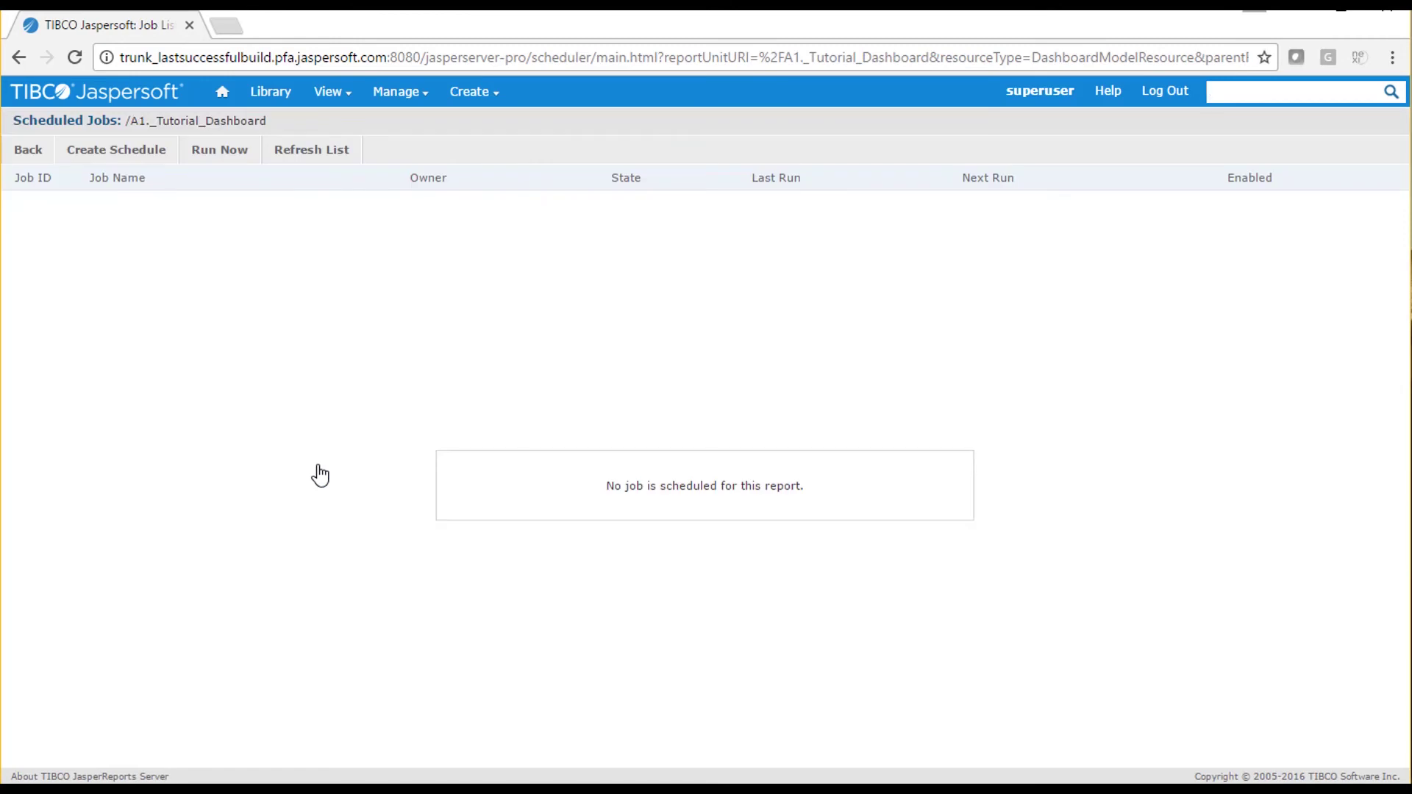
click(134, 149)
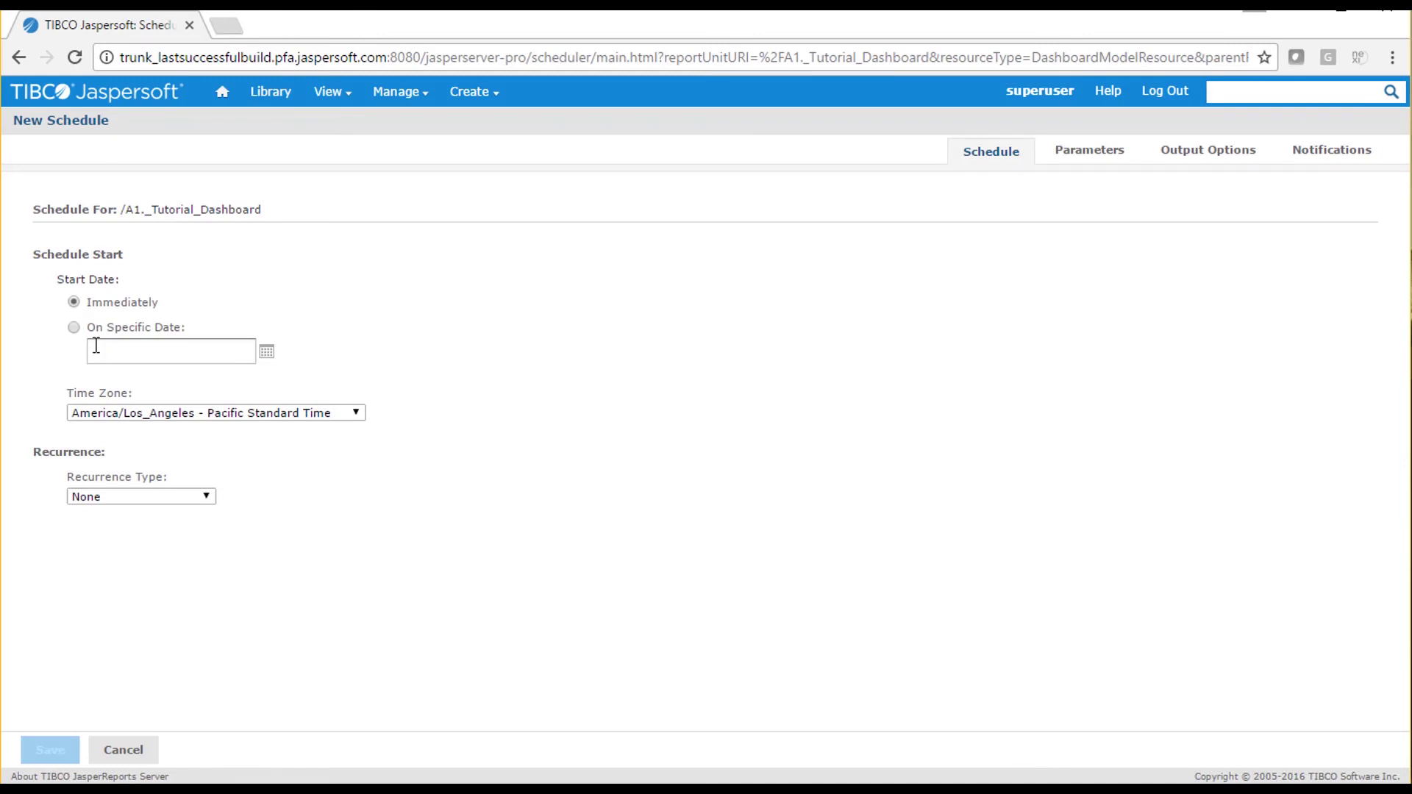
Review the schedule's parameters, PDF output options and notifications, then save it
click(1090, 150)
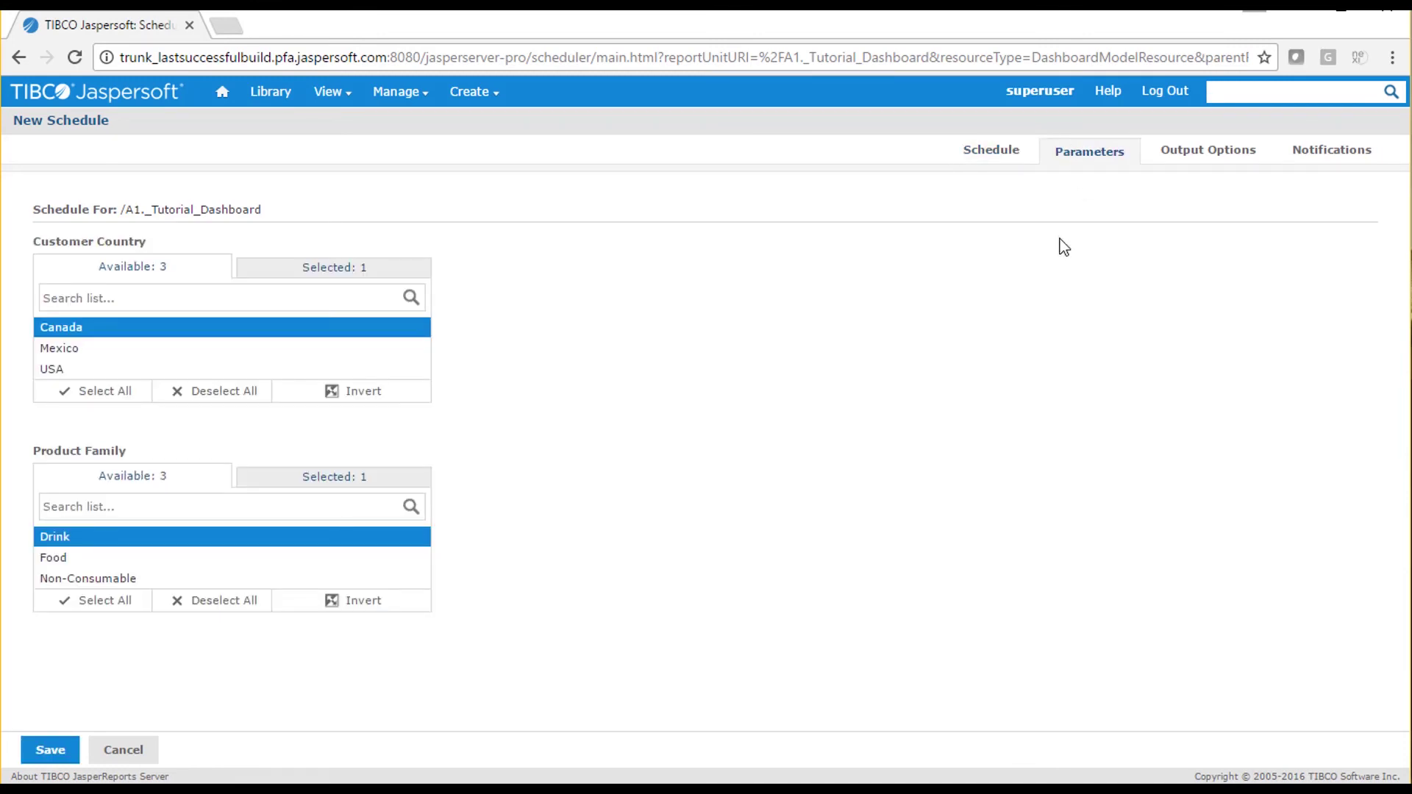
click(1216, 163)
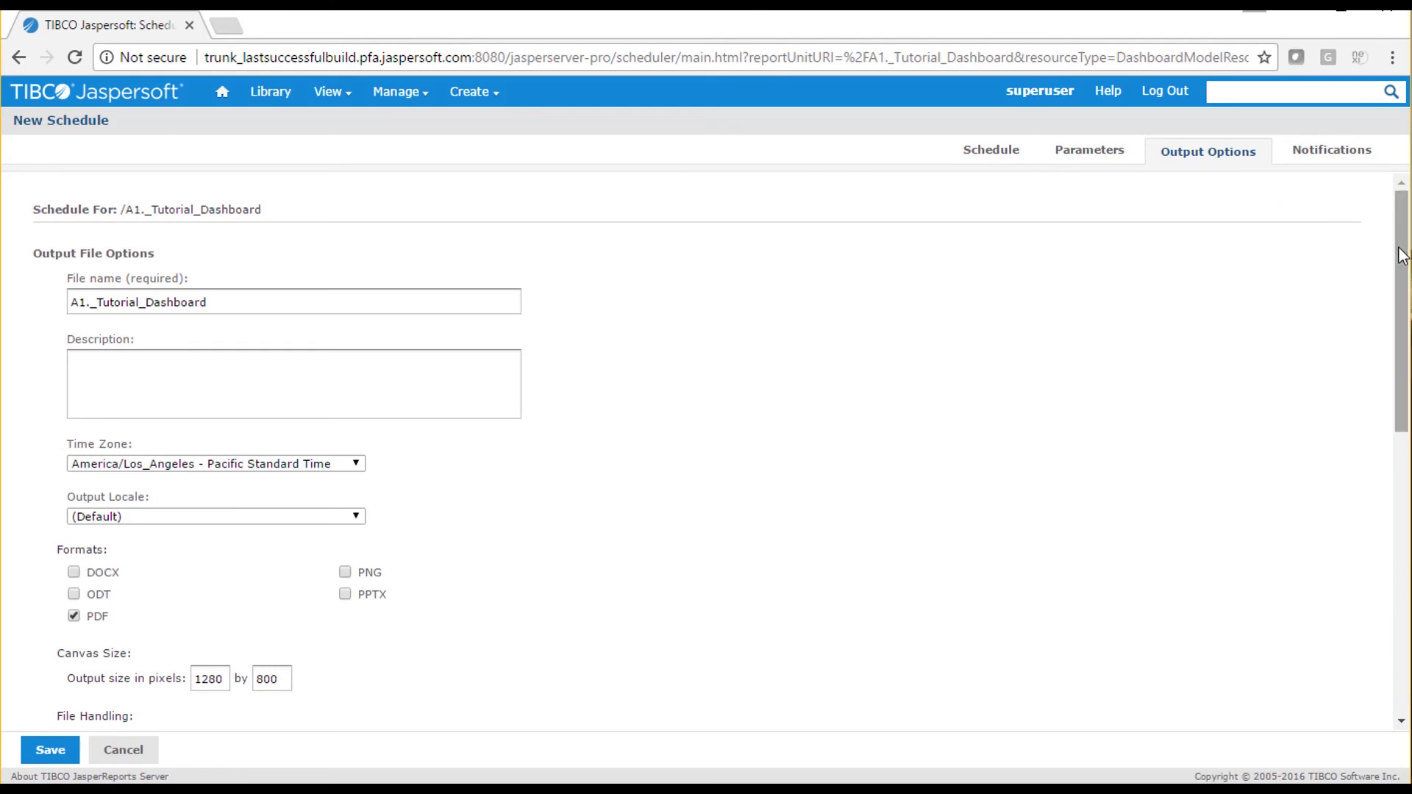
drag(1401, 263, 1406, 312)
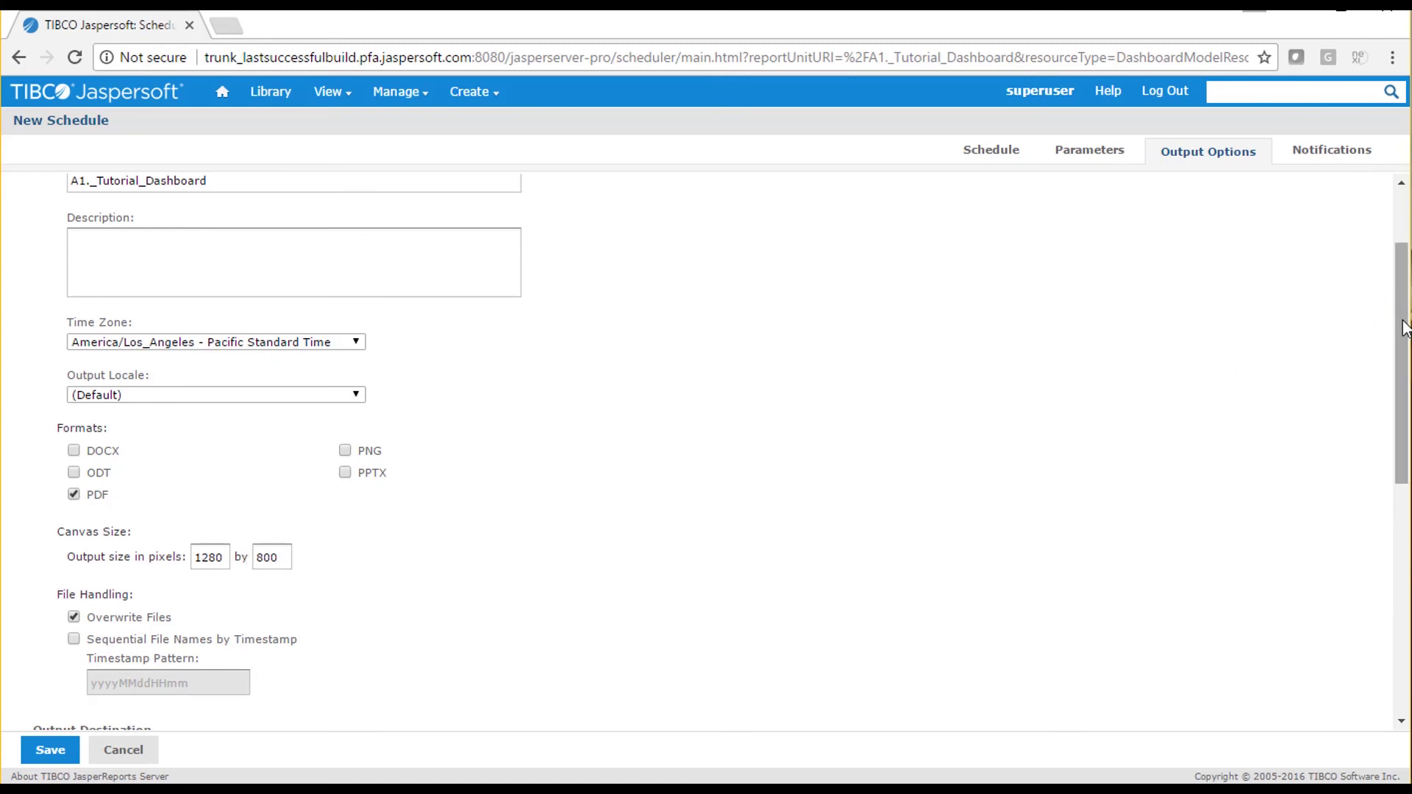
drag(1406, 329, 1405, 553)
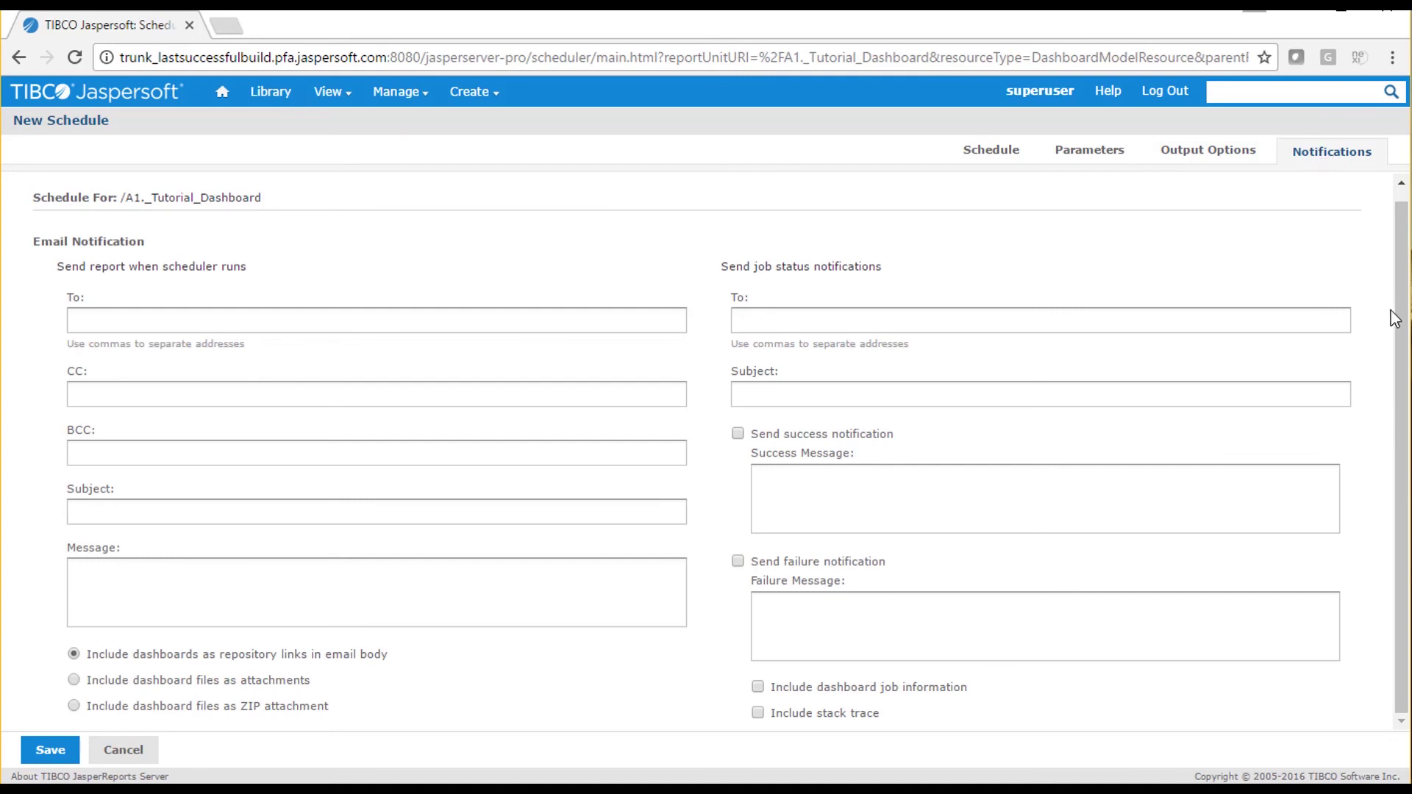
click(70, 750)
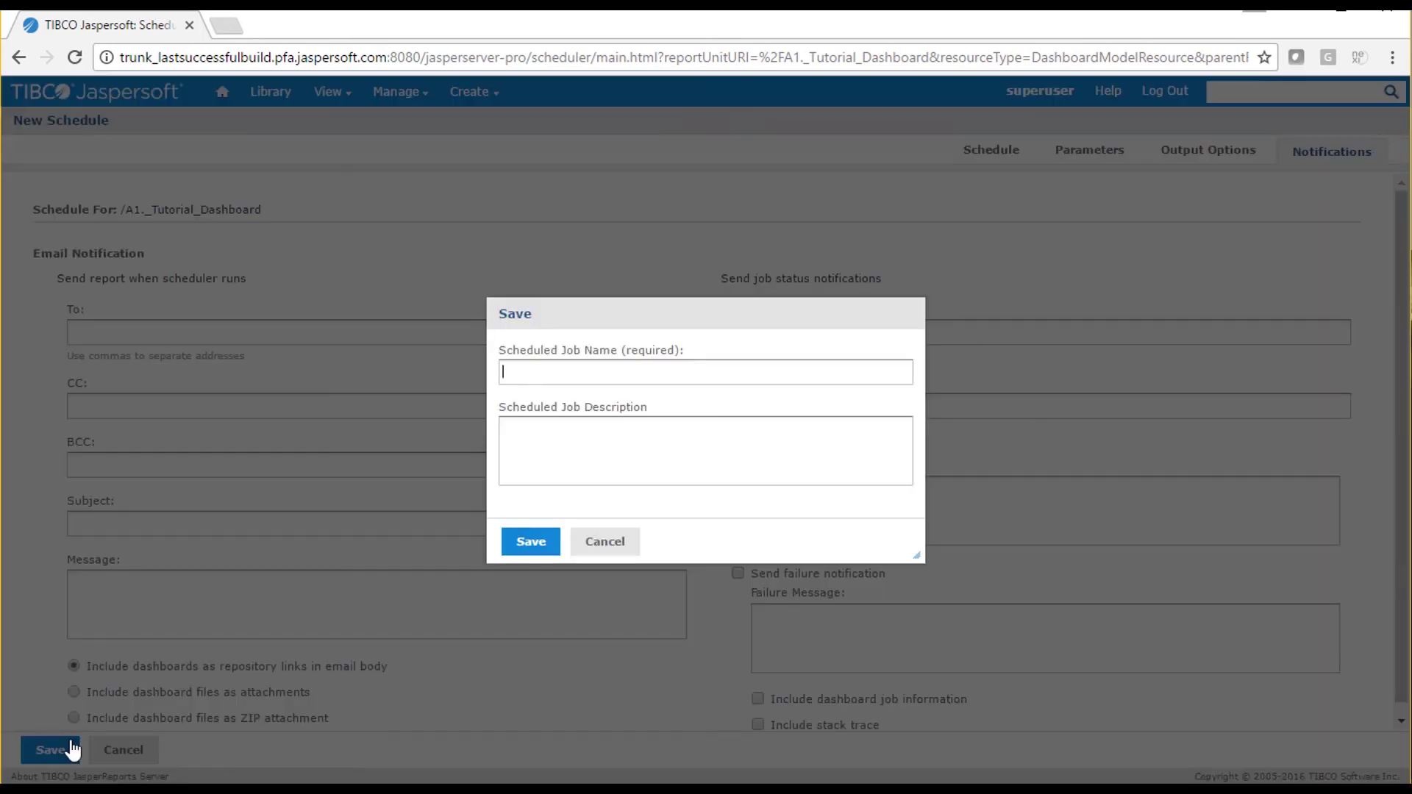
Name the scheduled job 'Sample', save it, and return to the Home dashboards list
text(Sample)
click(531, 542)
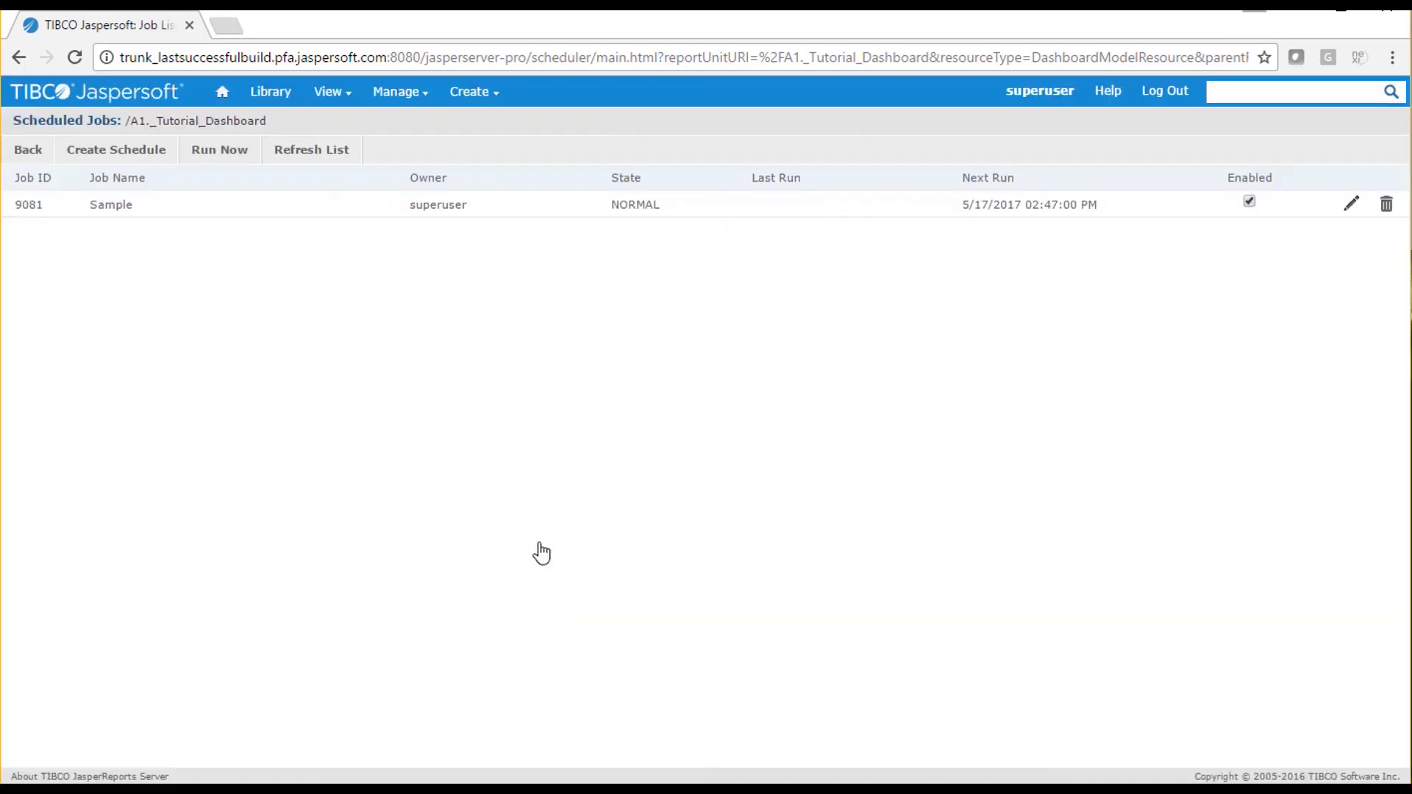
click(224, 93)
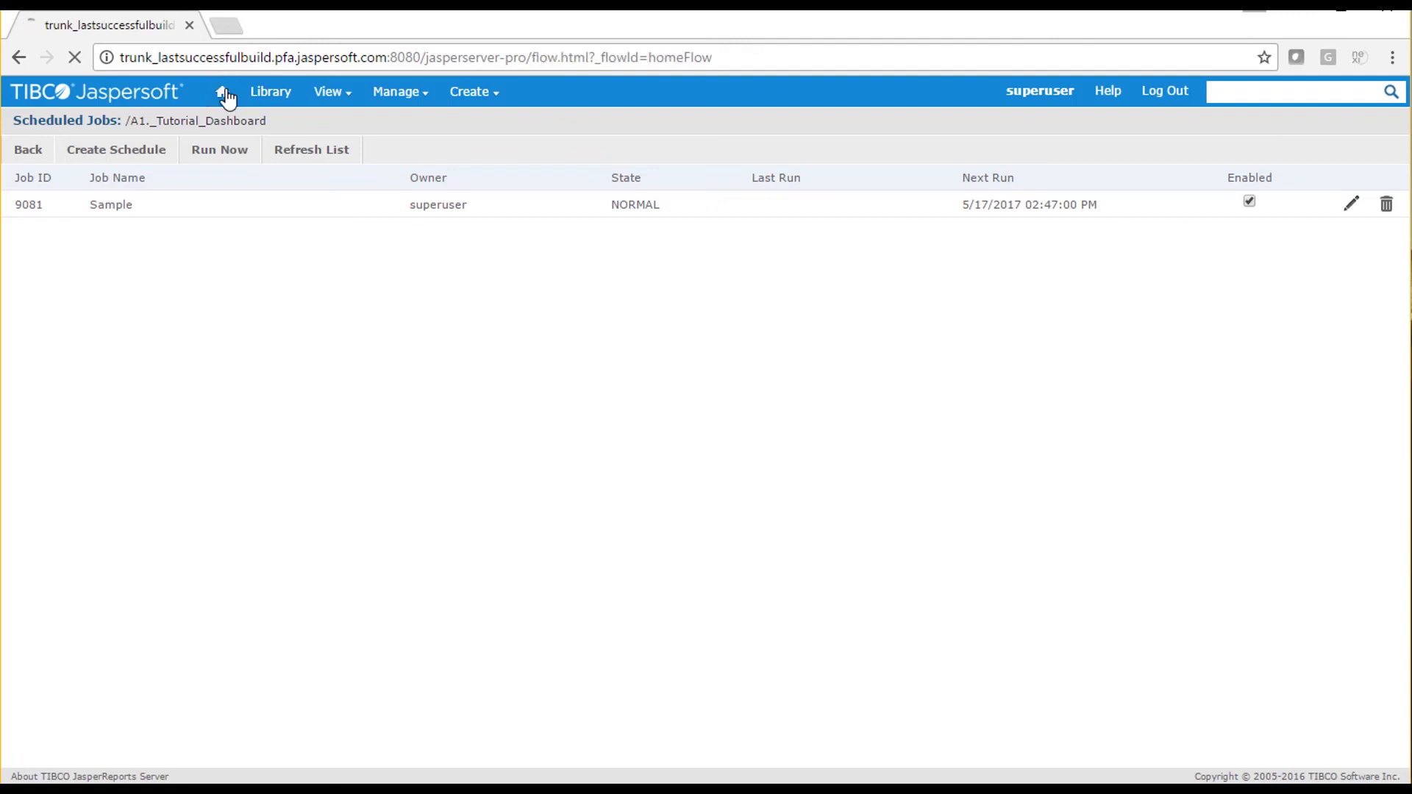
click(621, 515)
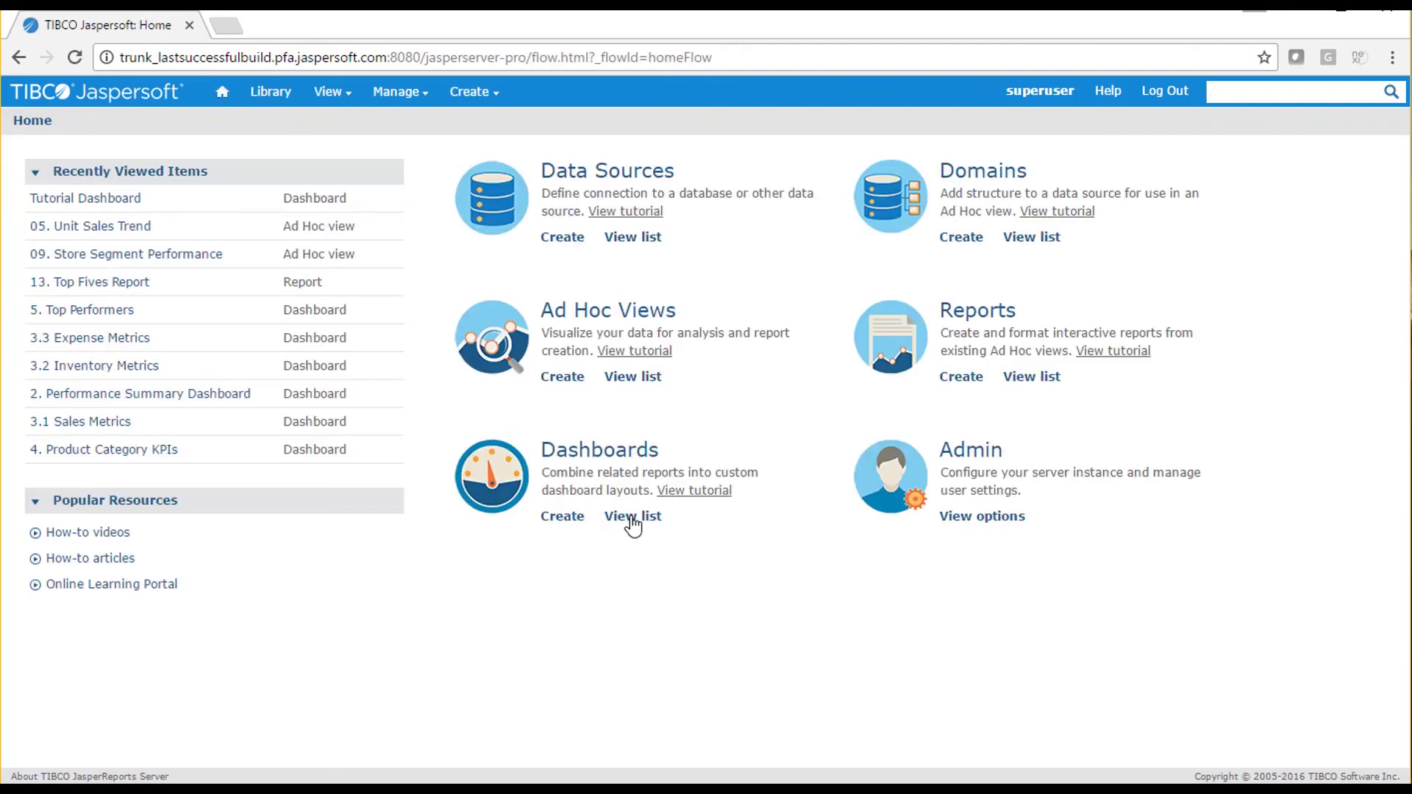